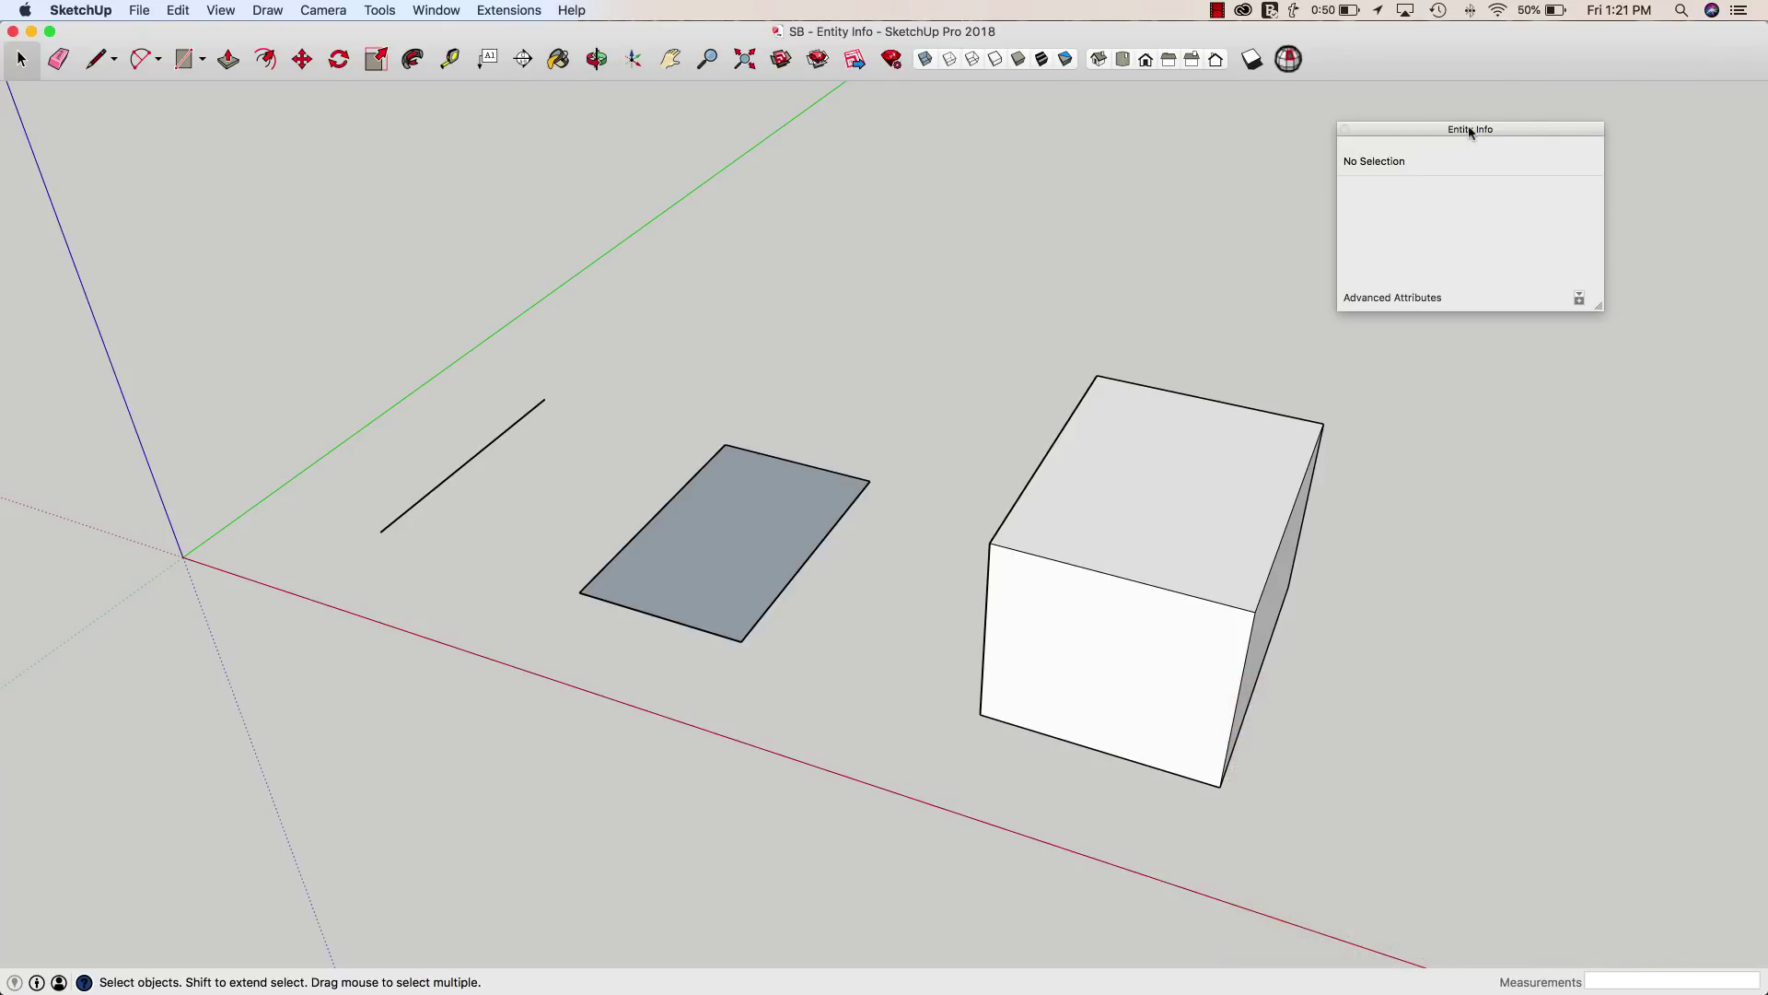
Step: Move the Entity Info panel slightly left, confirm it is enabled in the Window menu, and orbit slightly
left_click_drag(1512, 129, 1419, 118)
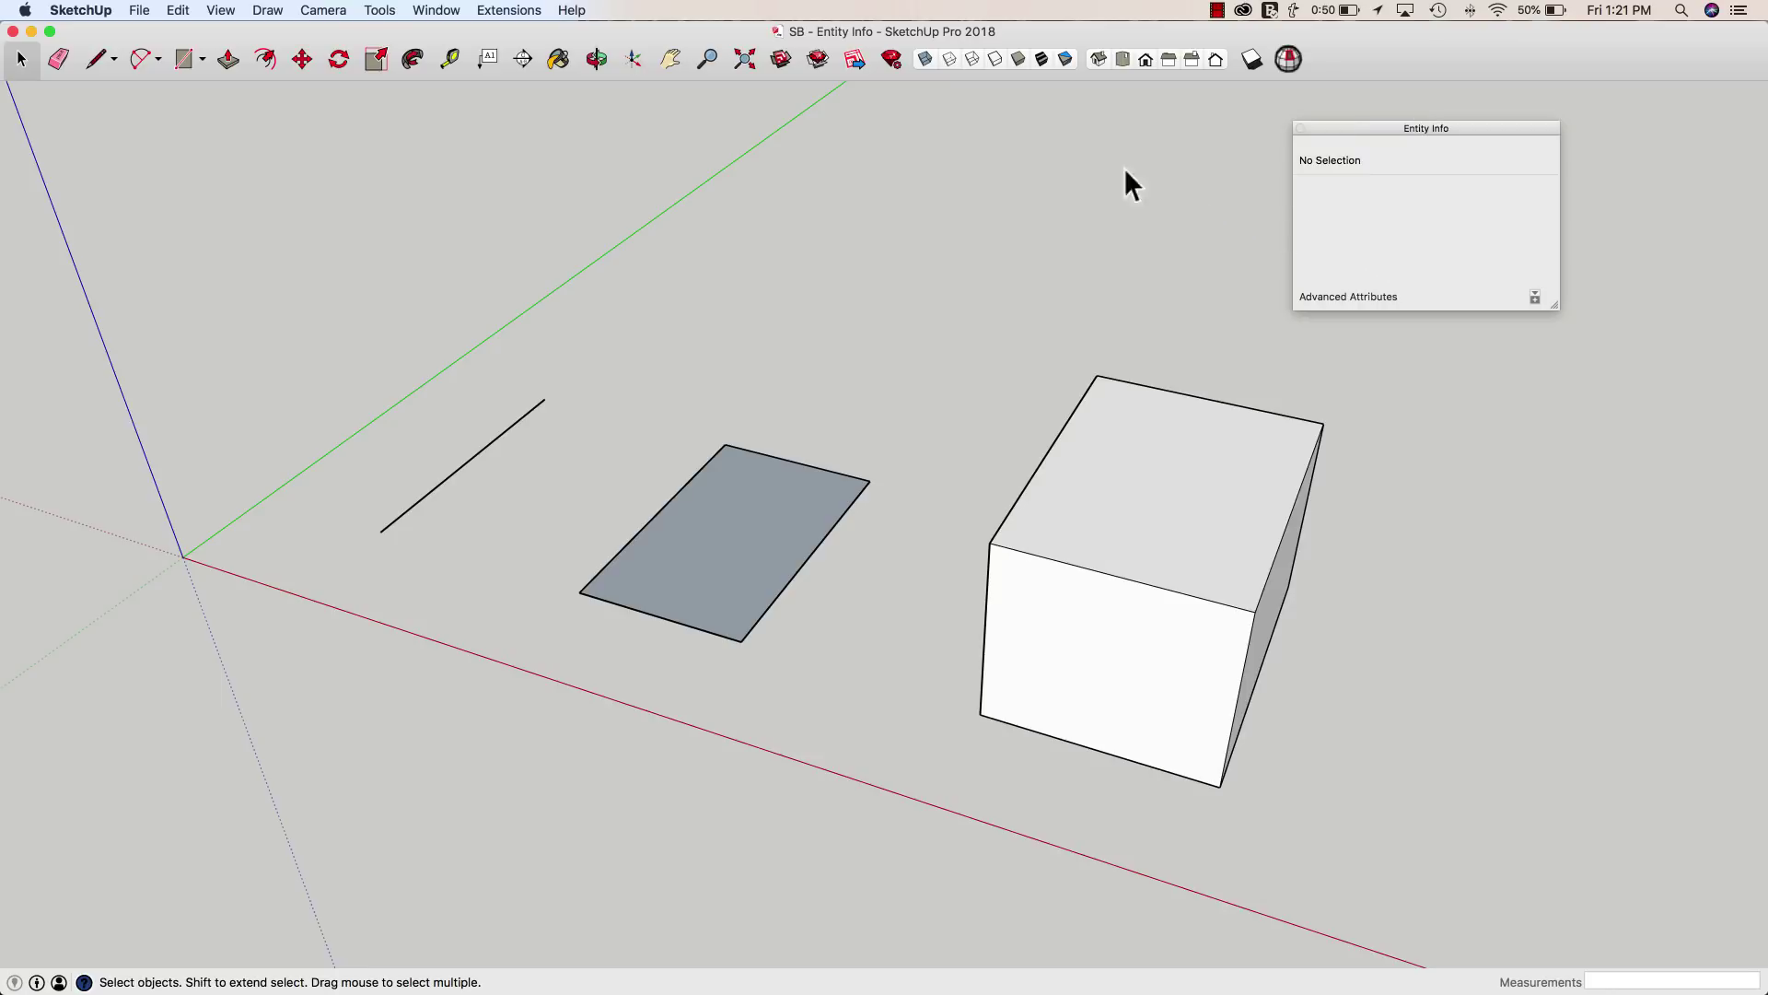
left_click(449, 11)
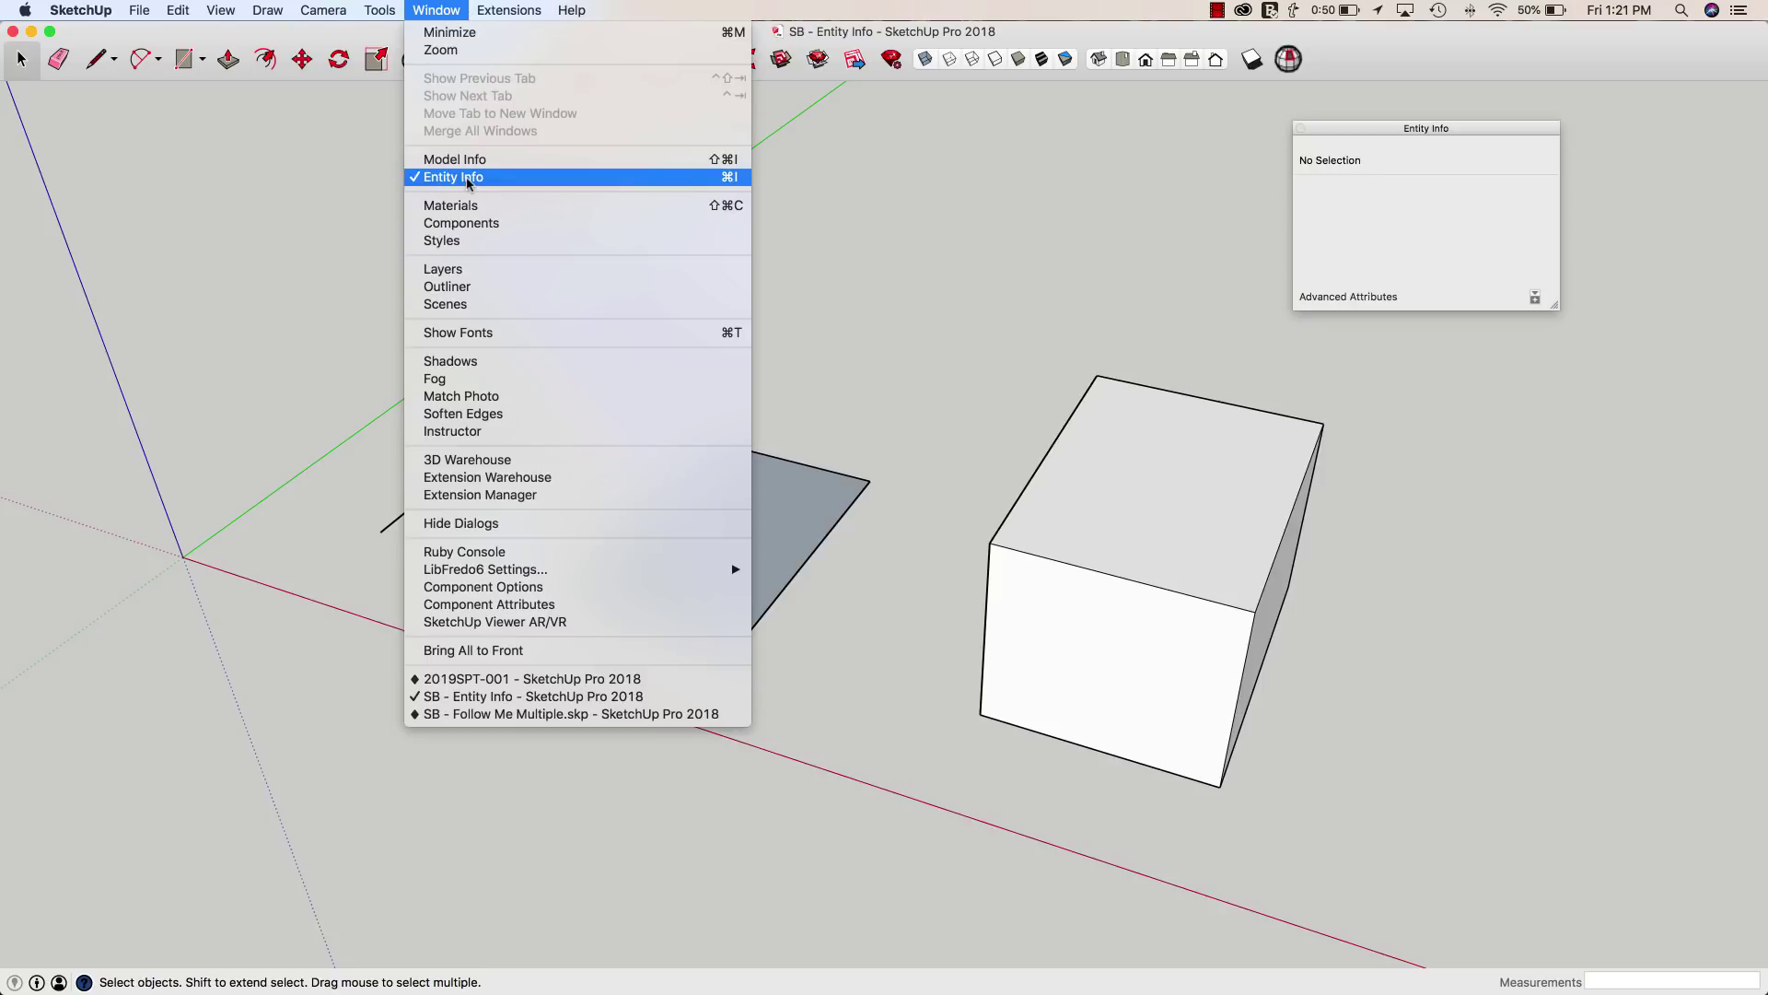
left_click(952, 204)
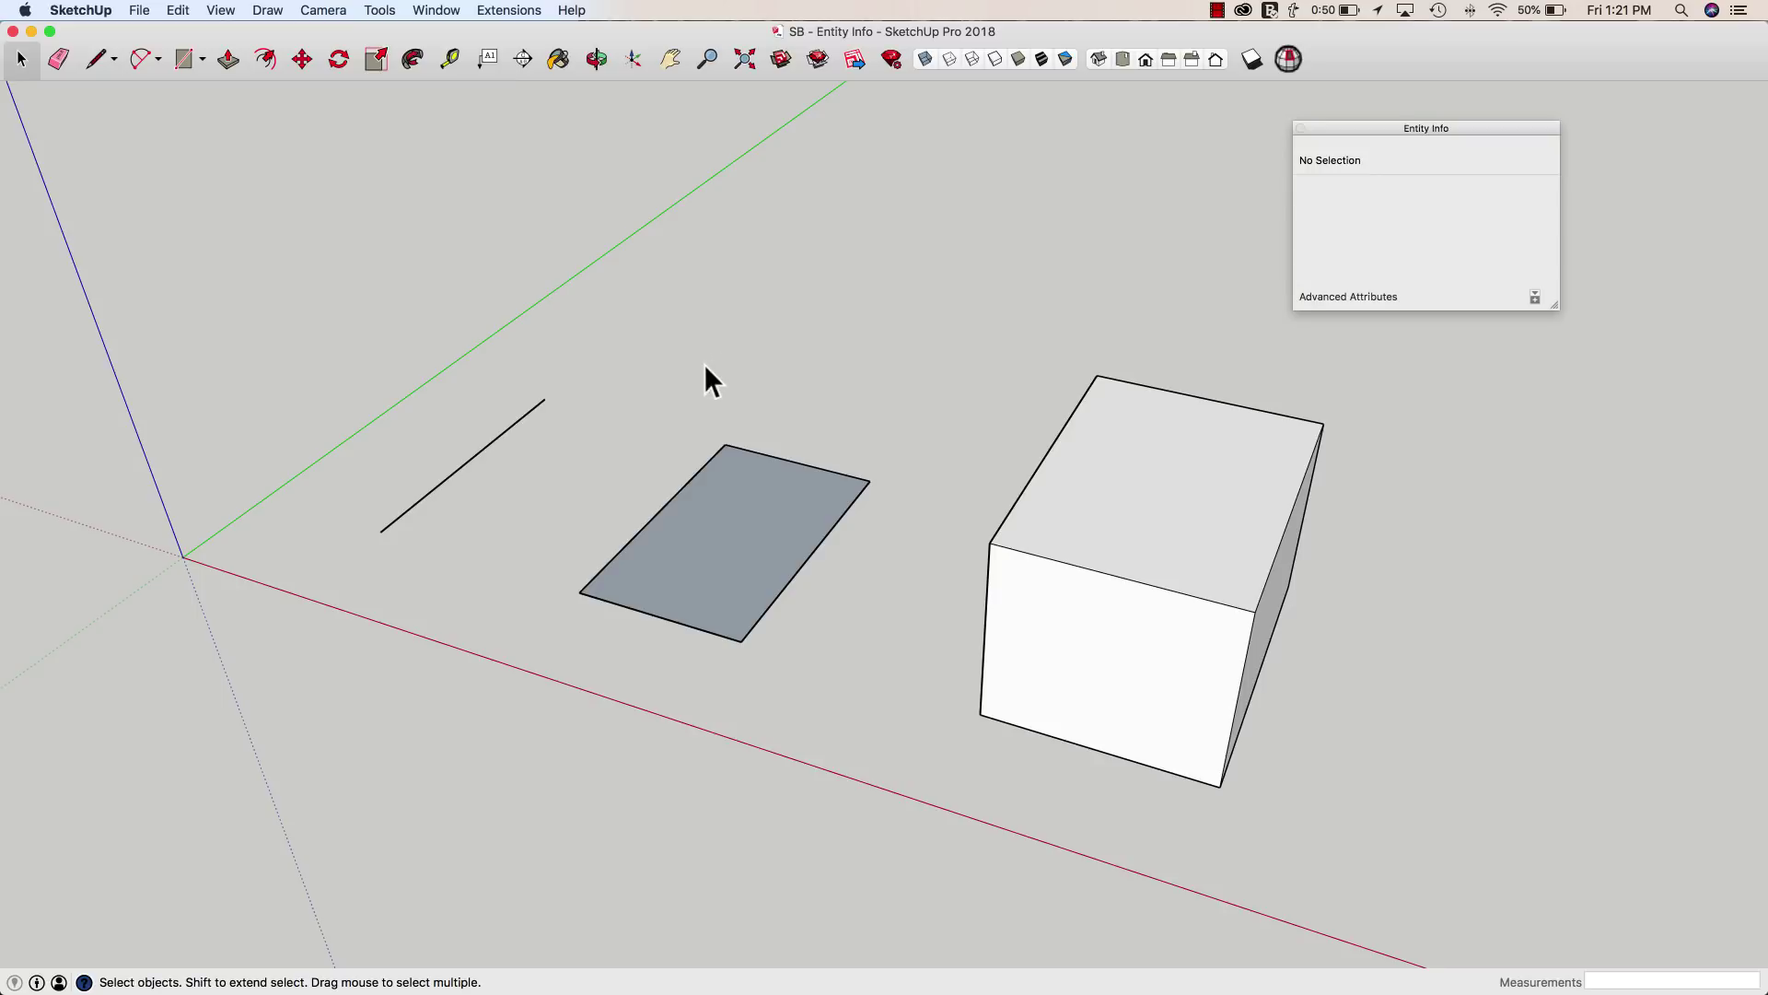
middle_click_drag(701, 369, 704, 361)
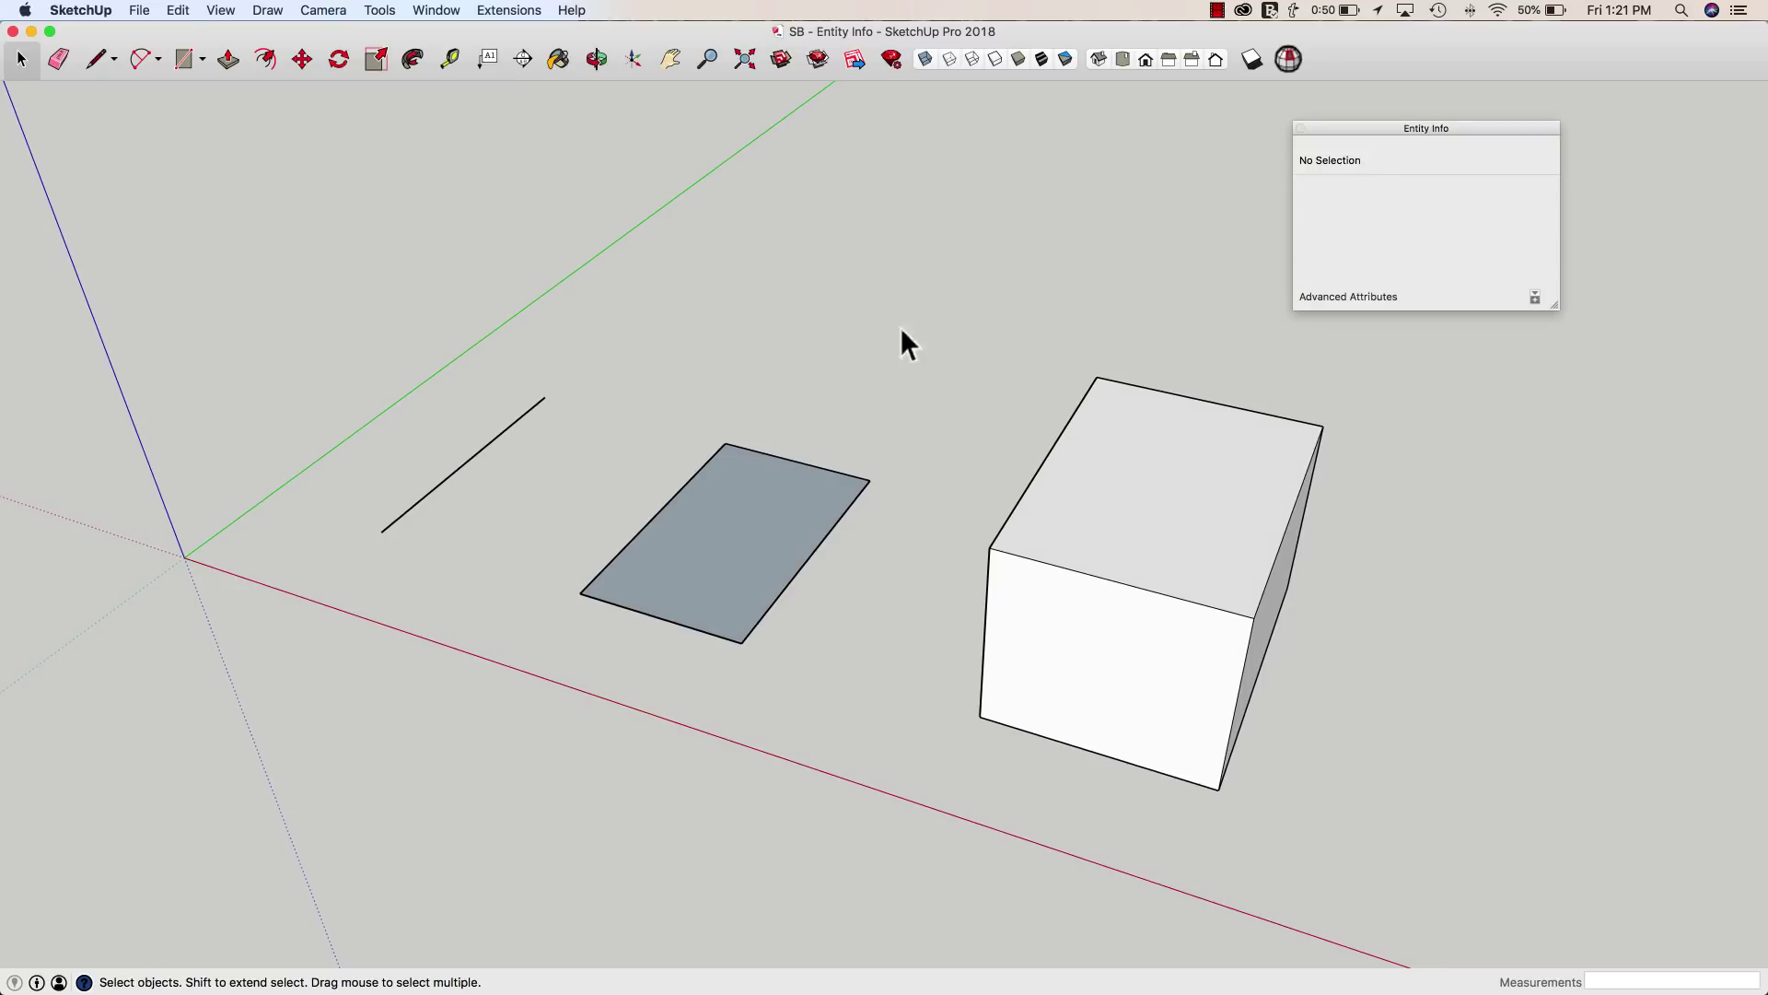
Step: Turn off shadow casting for the line, then select the rectangle to show its 18.0288 ft² face
left_click(513, 429)
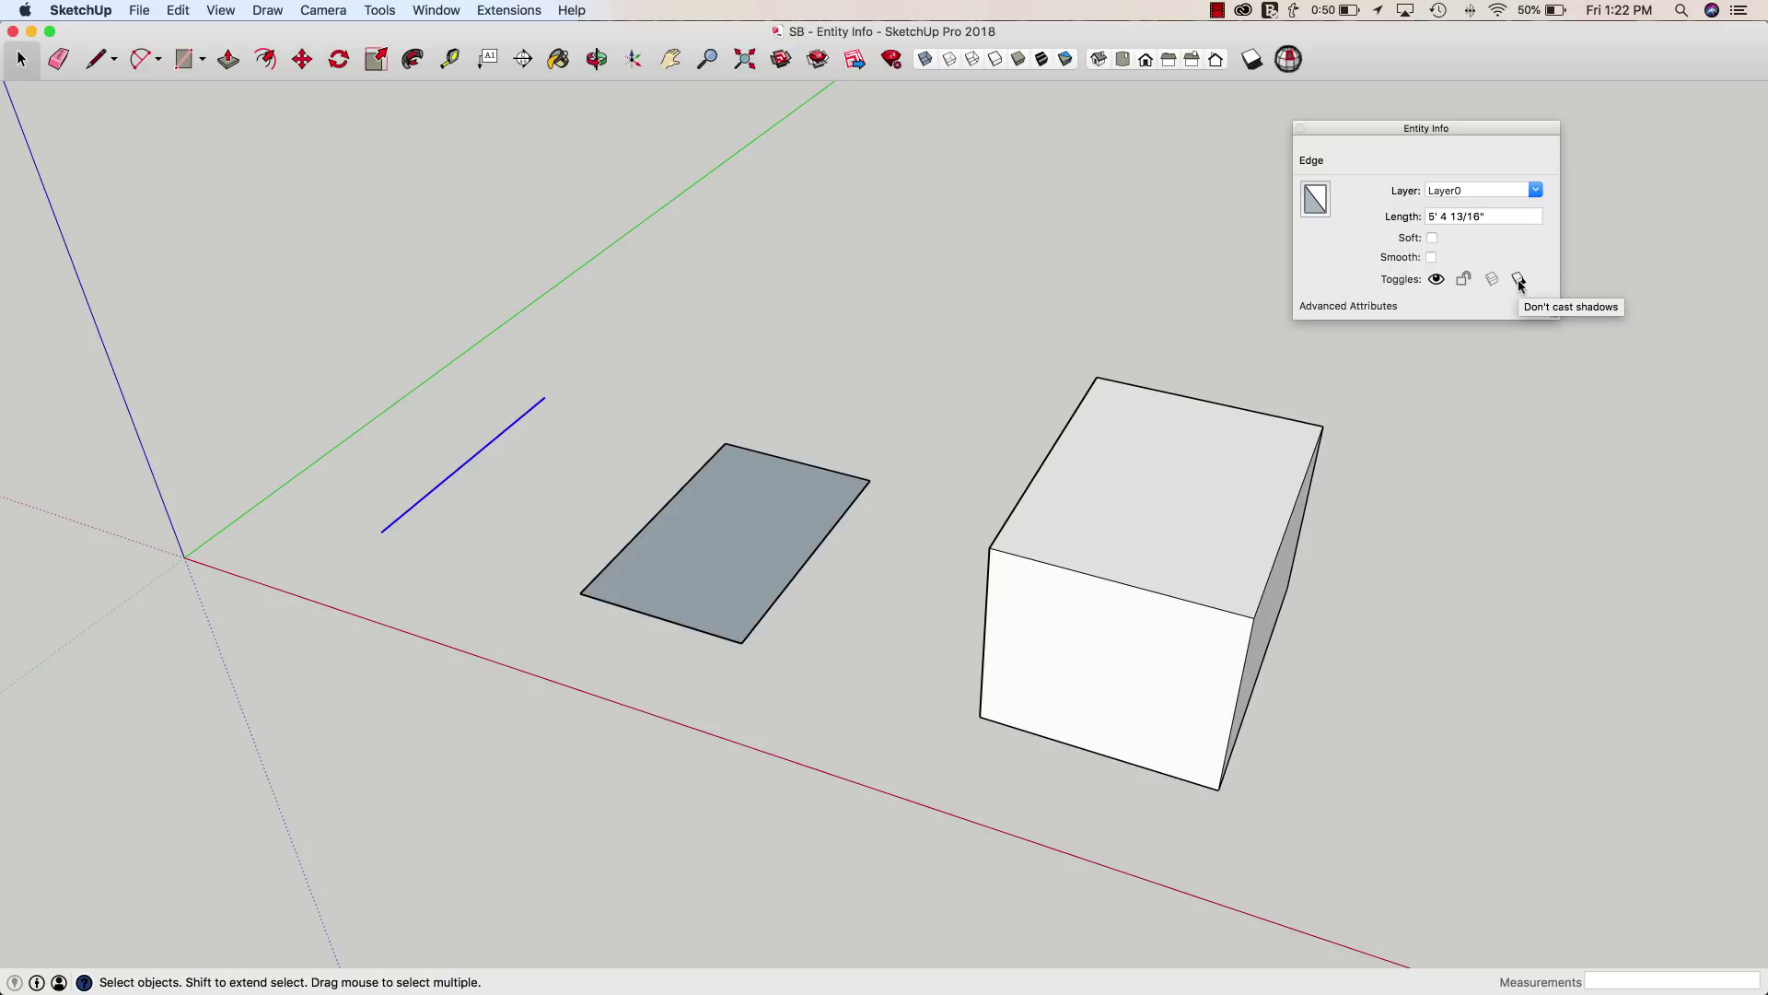
left_click(1518, 280)
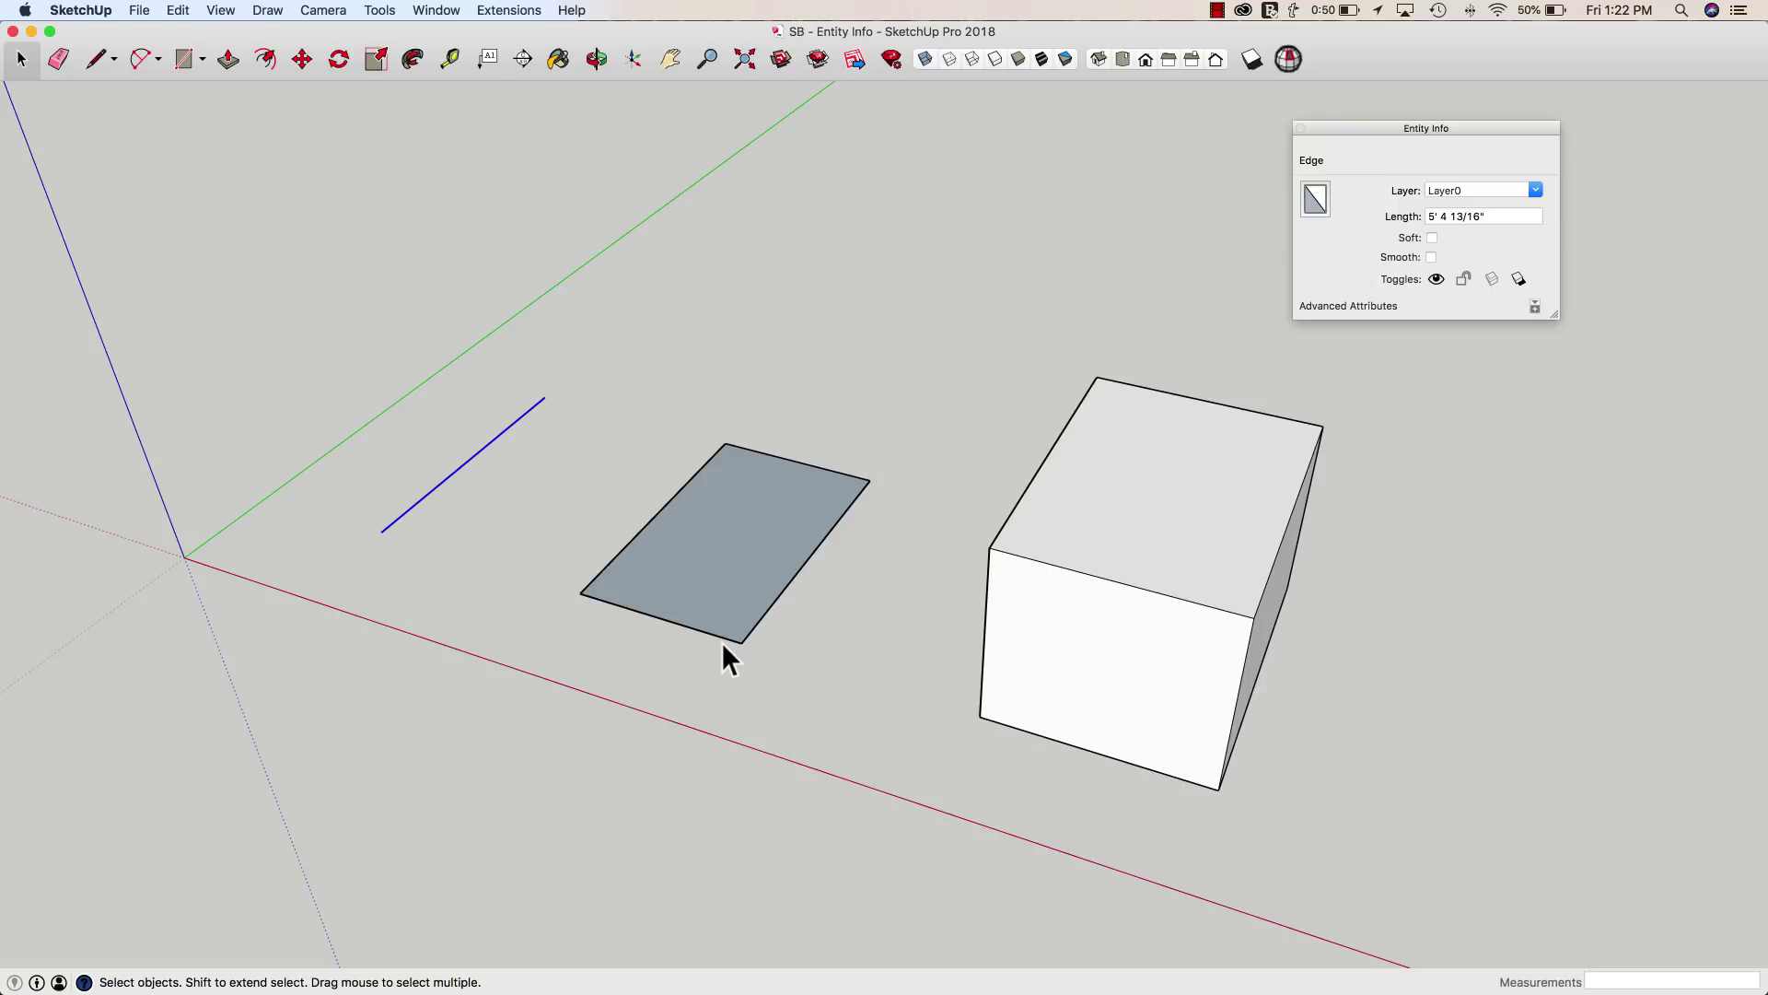
left_click(725, 550)
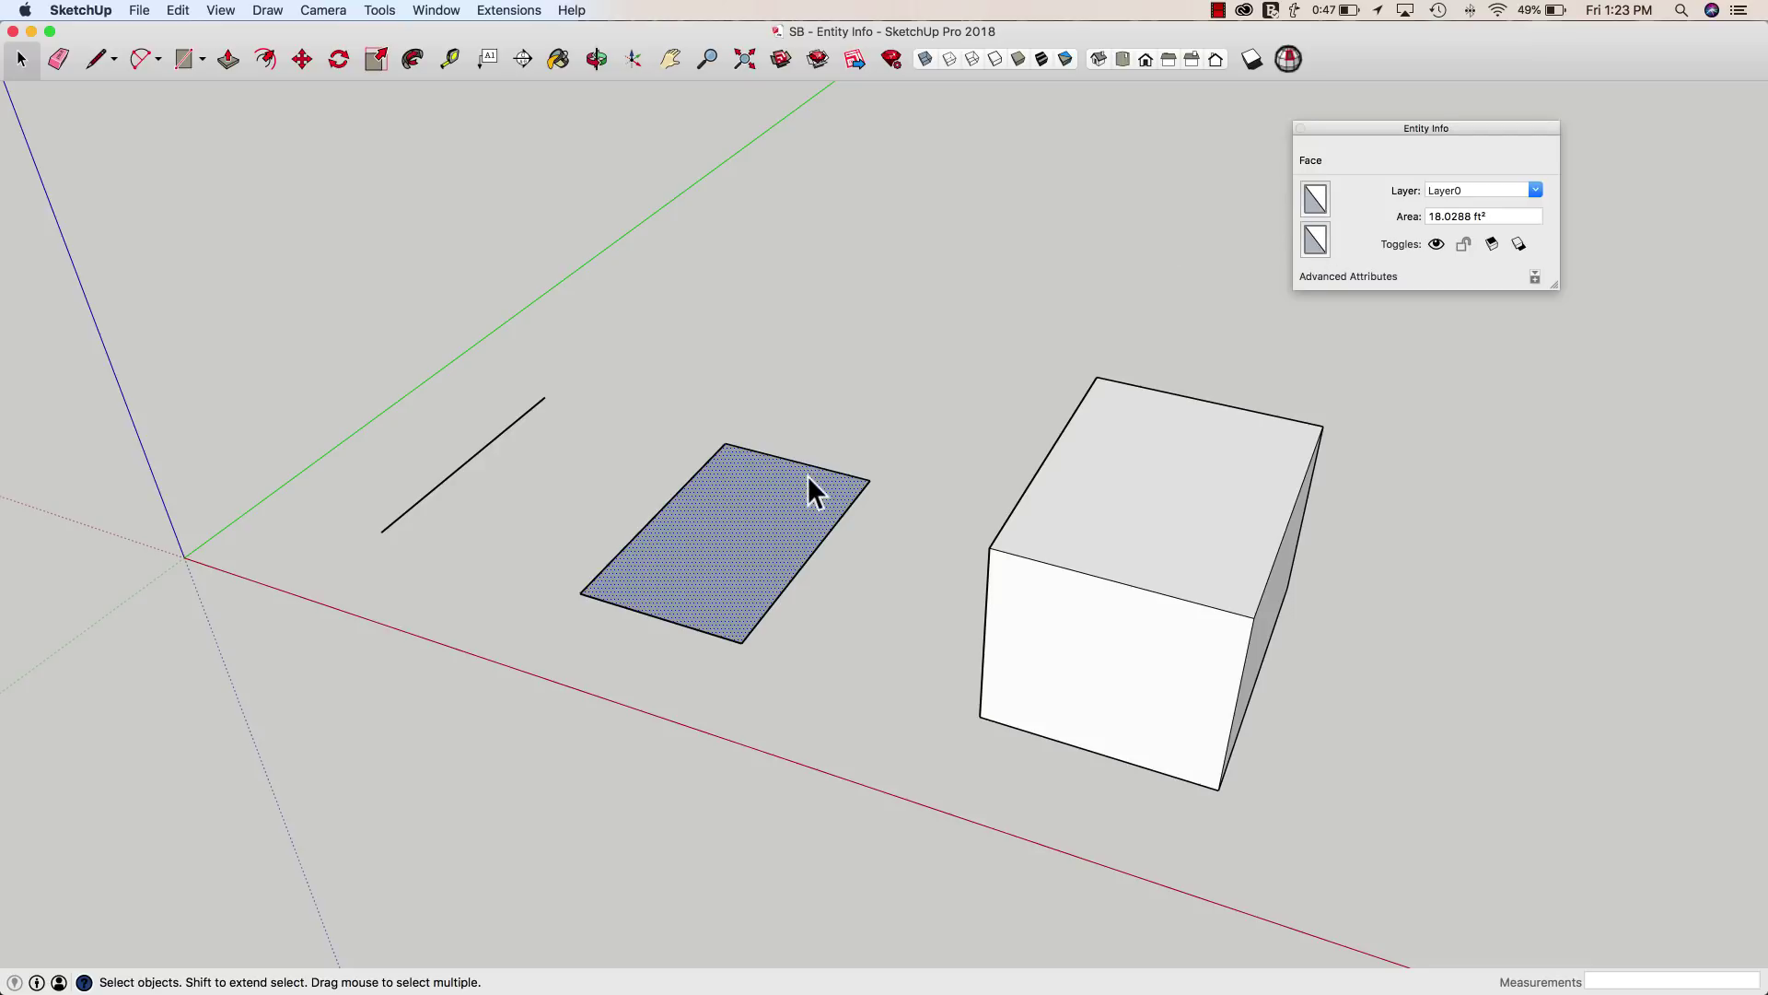
scroll(782, 538, "left", 5)
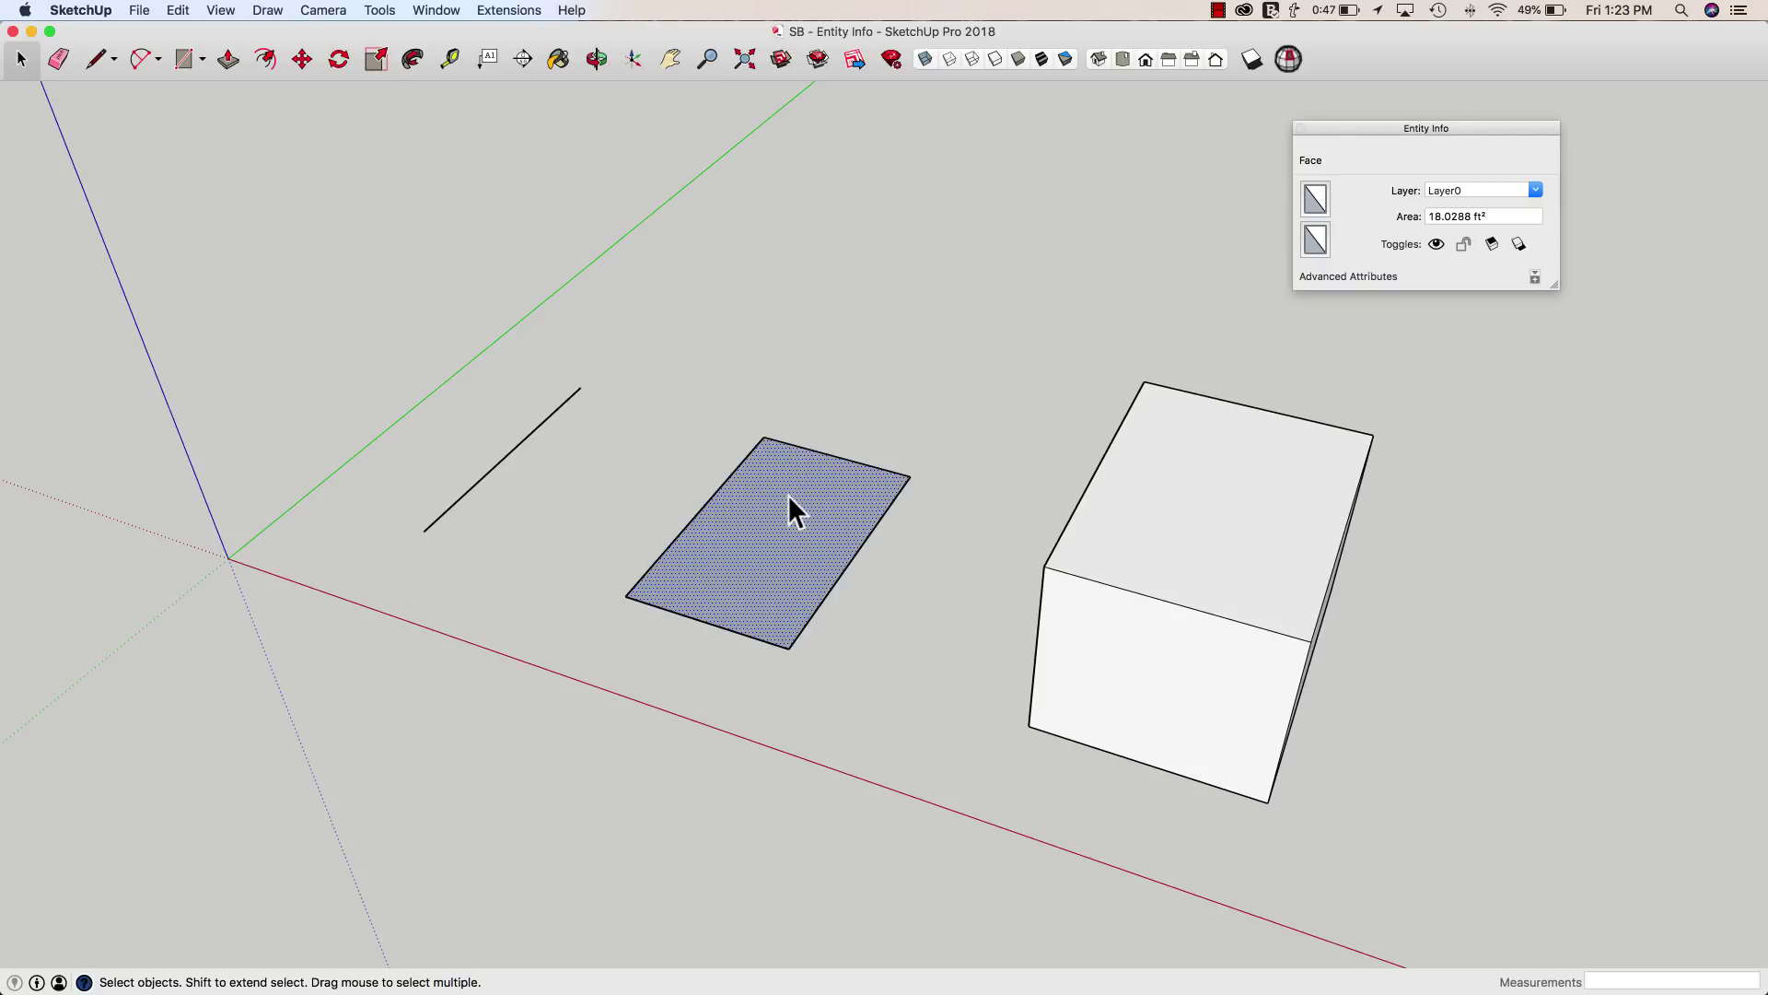
Step: Select the face with its edges, then the face alone, then face plus left edge, then clear everything
double_click(787, 497)
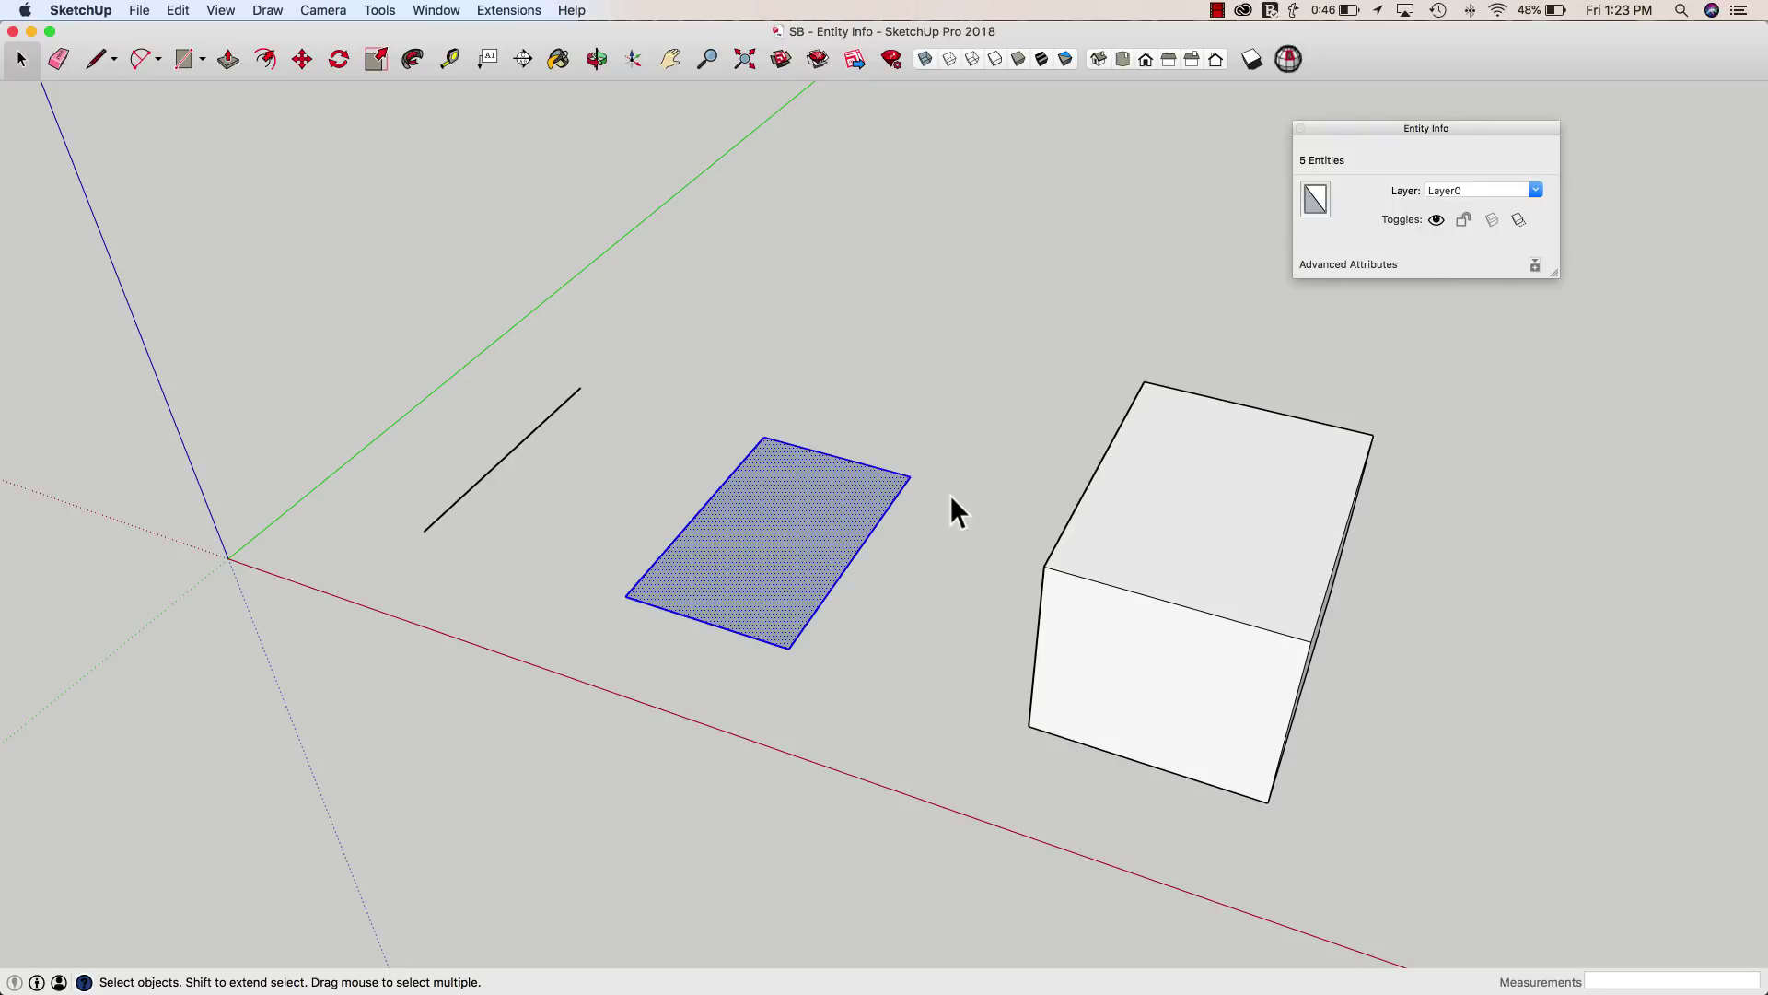
left_click(799, 521)
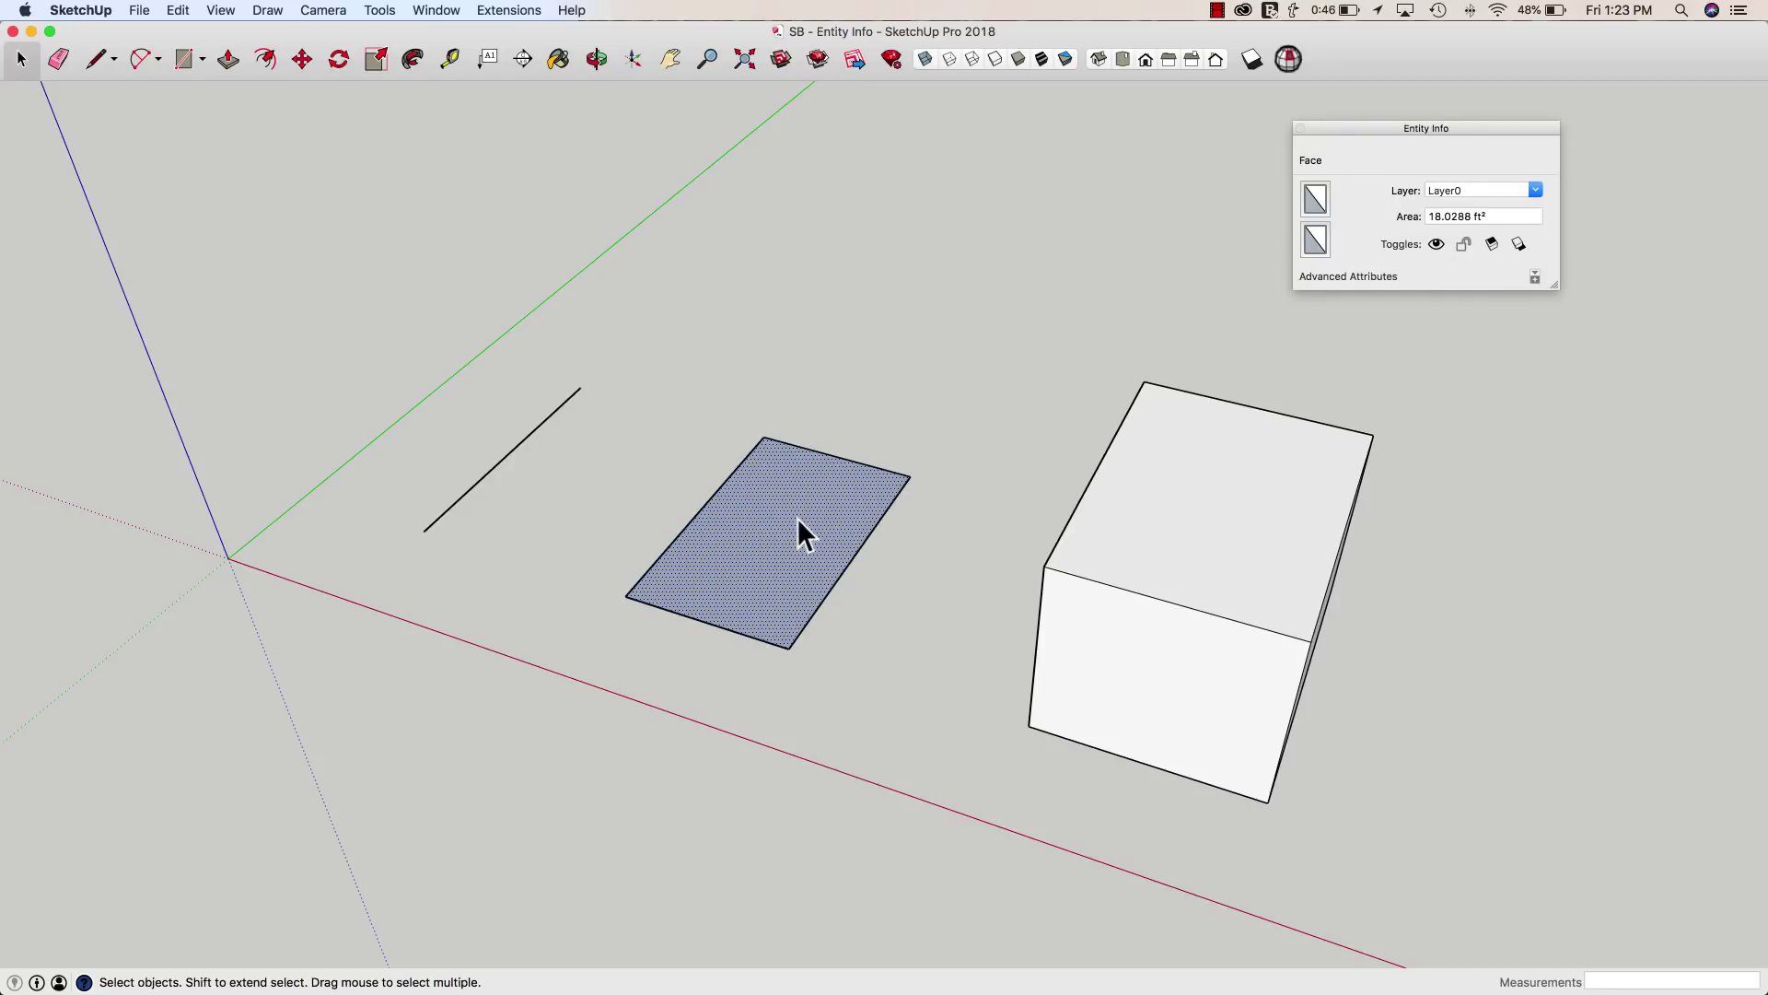
middle_click_drag(791, 522, 827, 541)
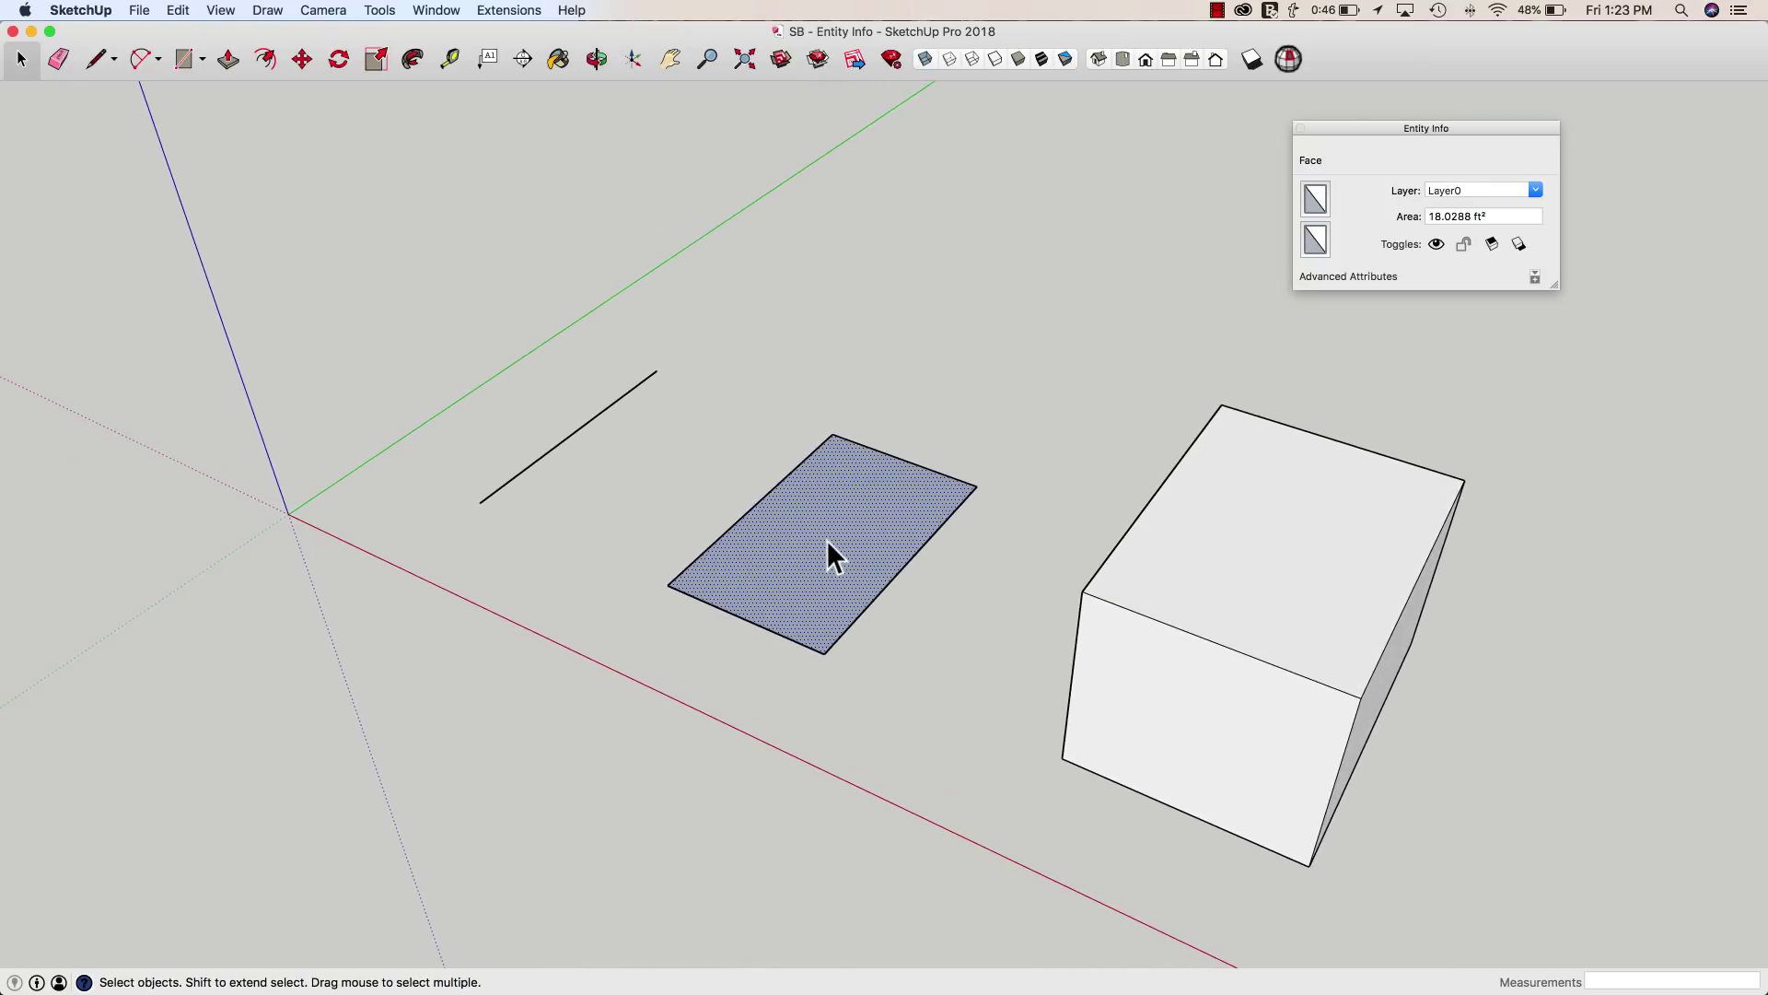
left_click(773, 490, "shift")
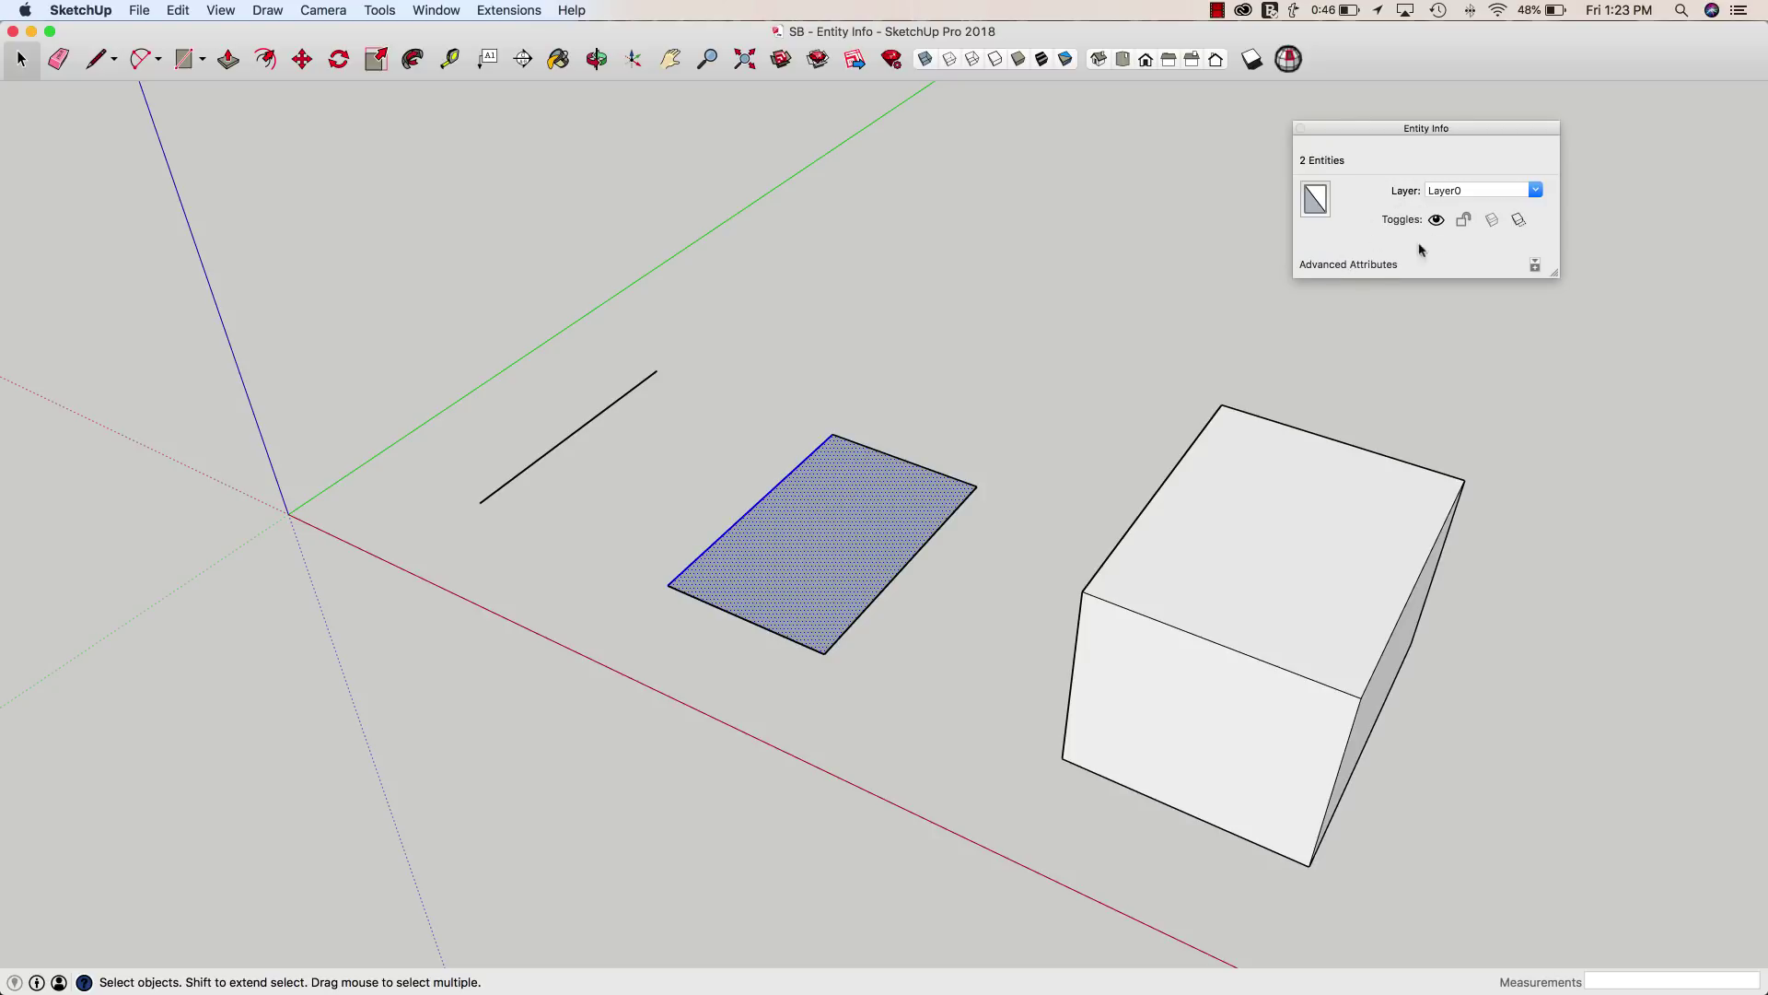
left_click(947, 461)
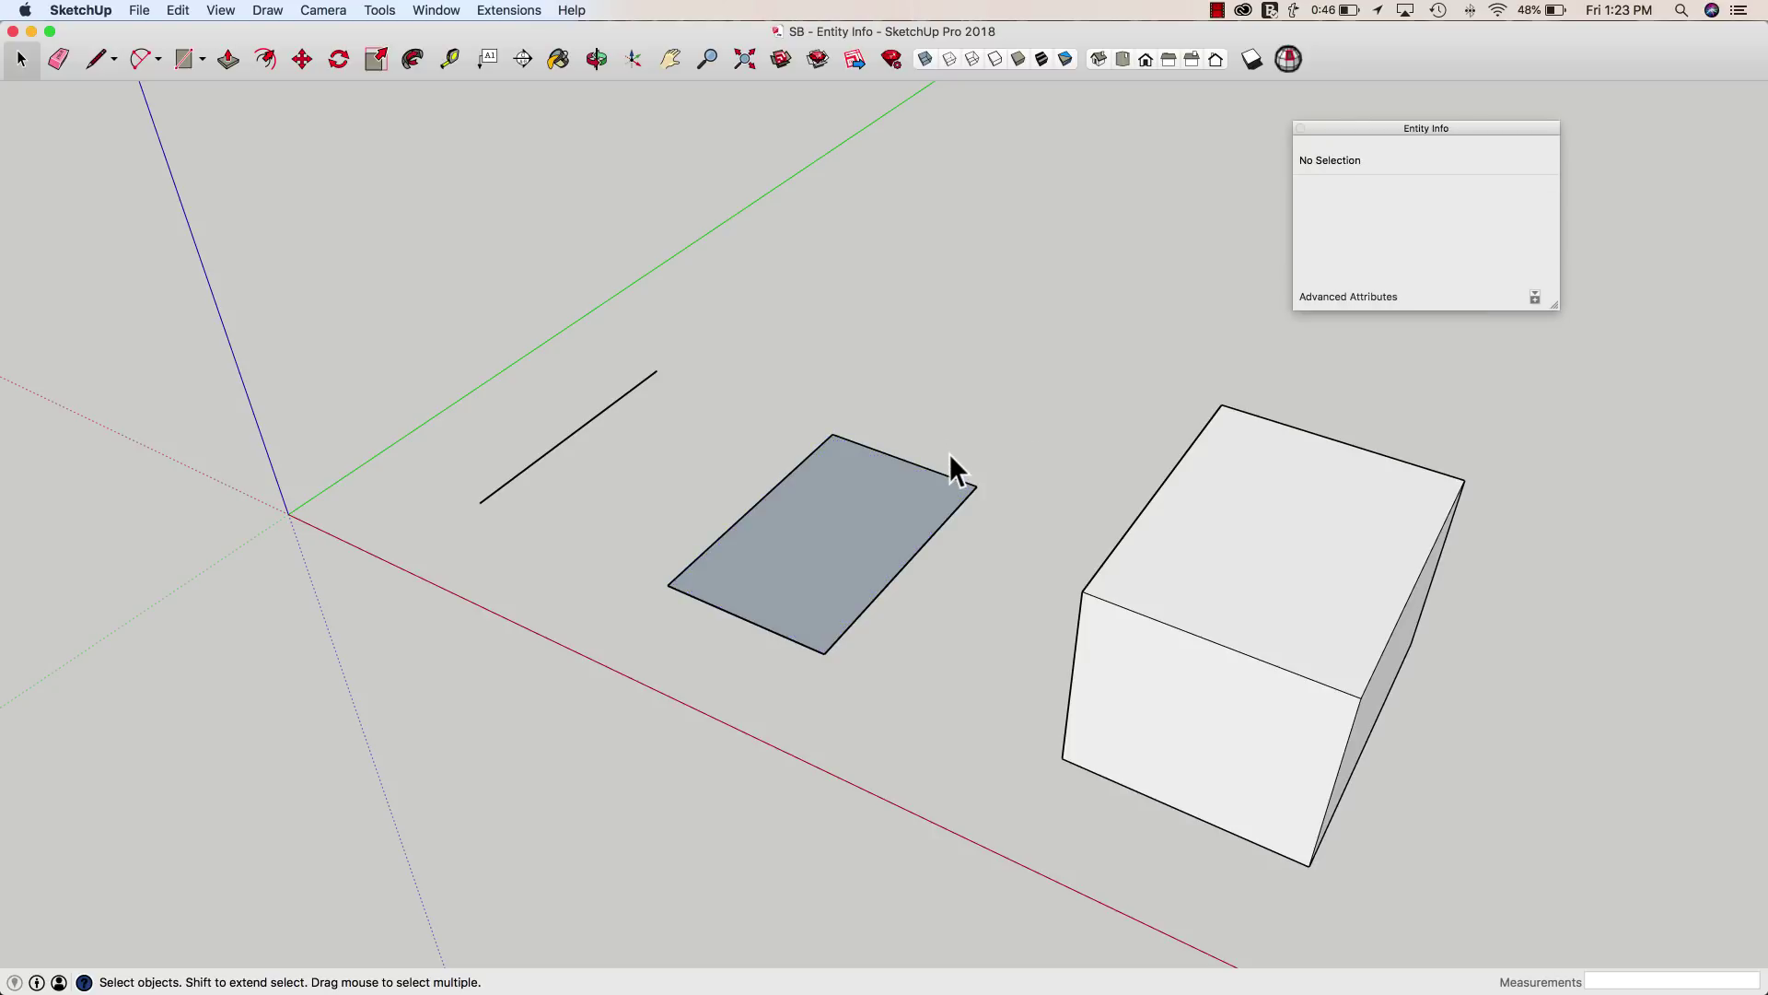
middle_click_drag(949, 453, 1100, 488)
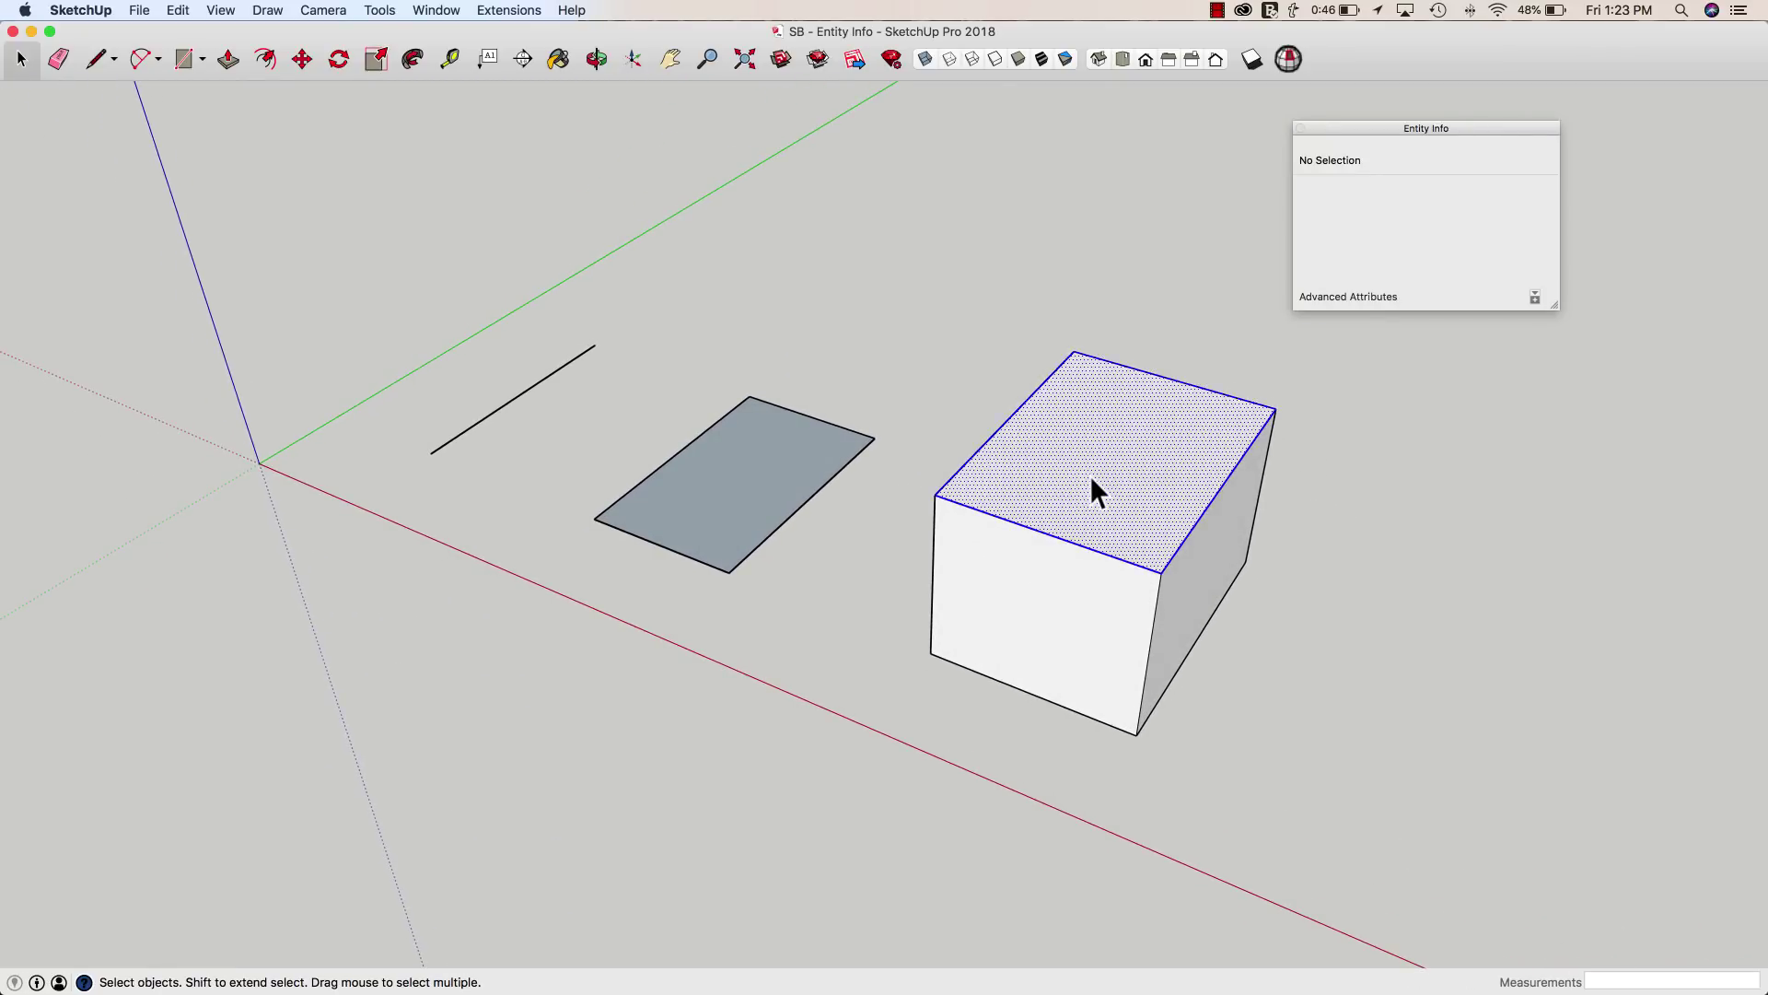
Step: Group the entire box into a solid group with a 74.6175 ft³ volume
triple_click(1091, 475)
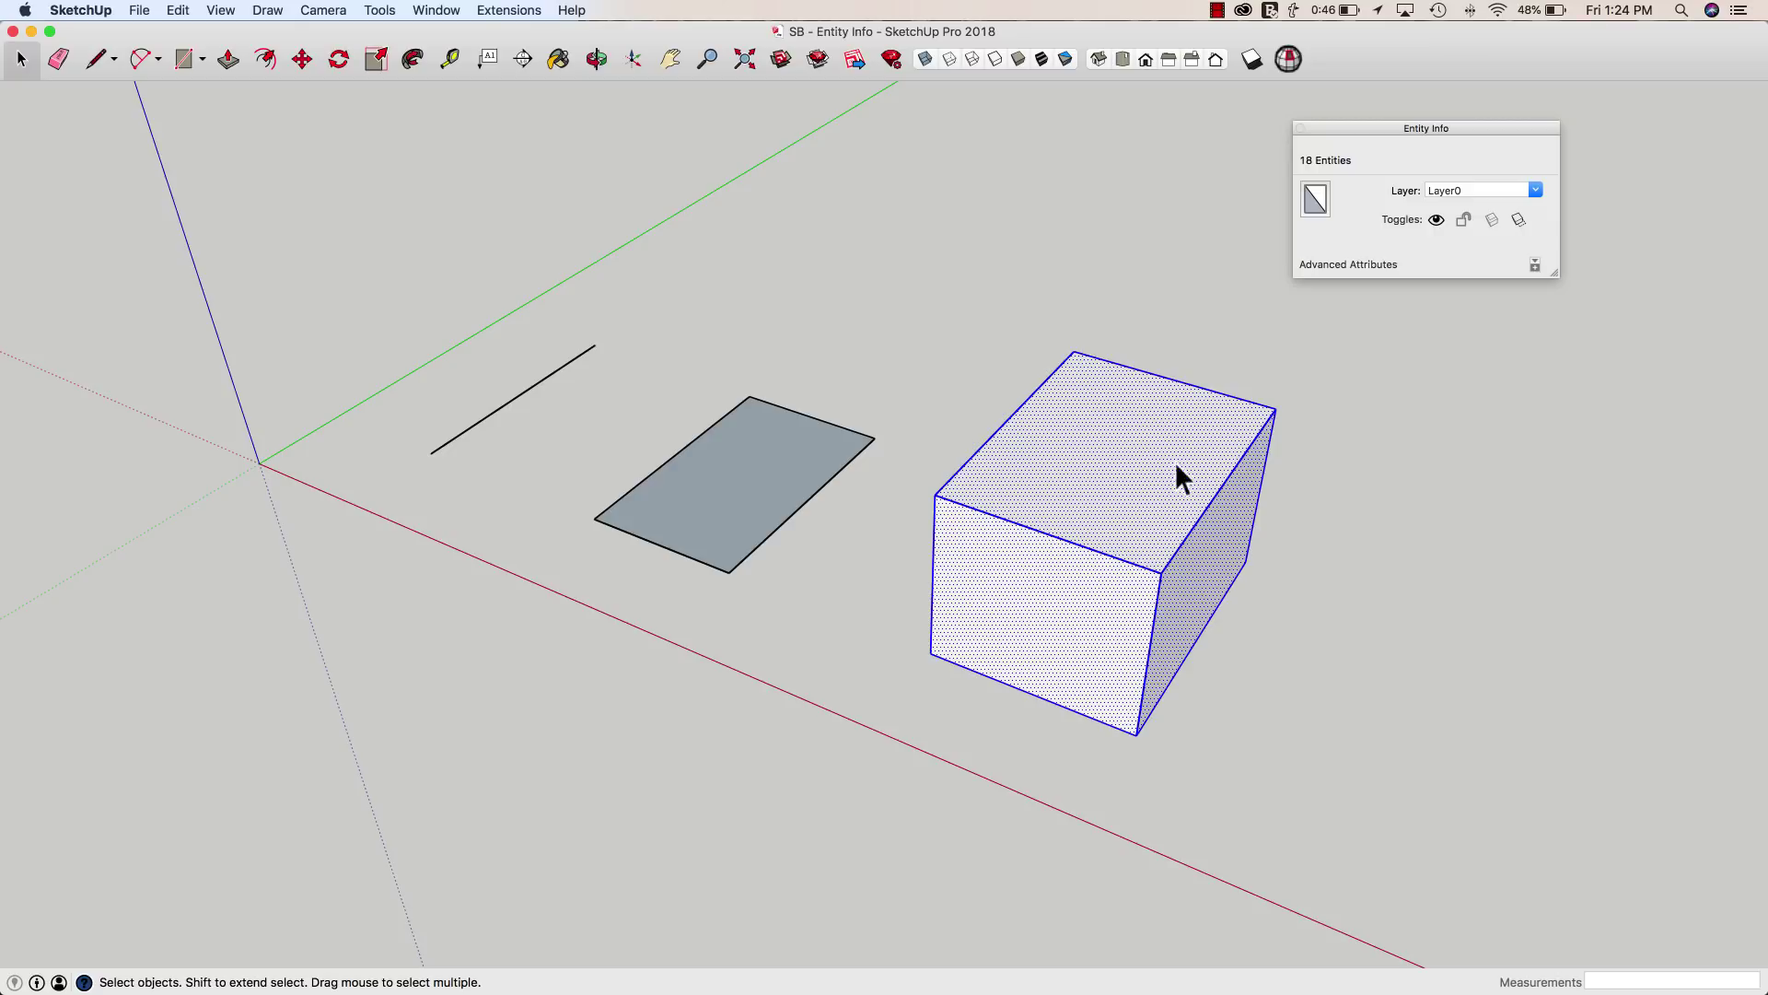
right_click(1073, 433)
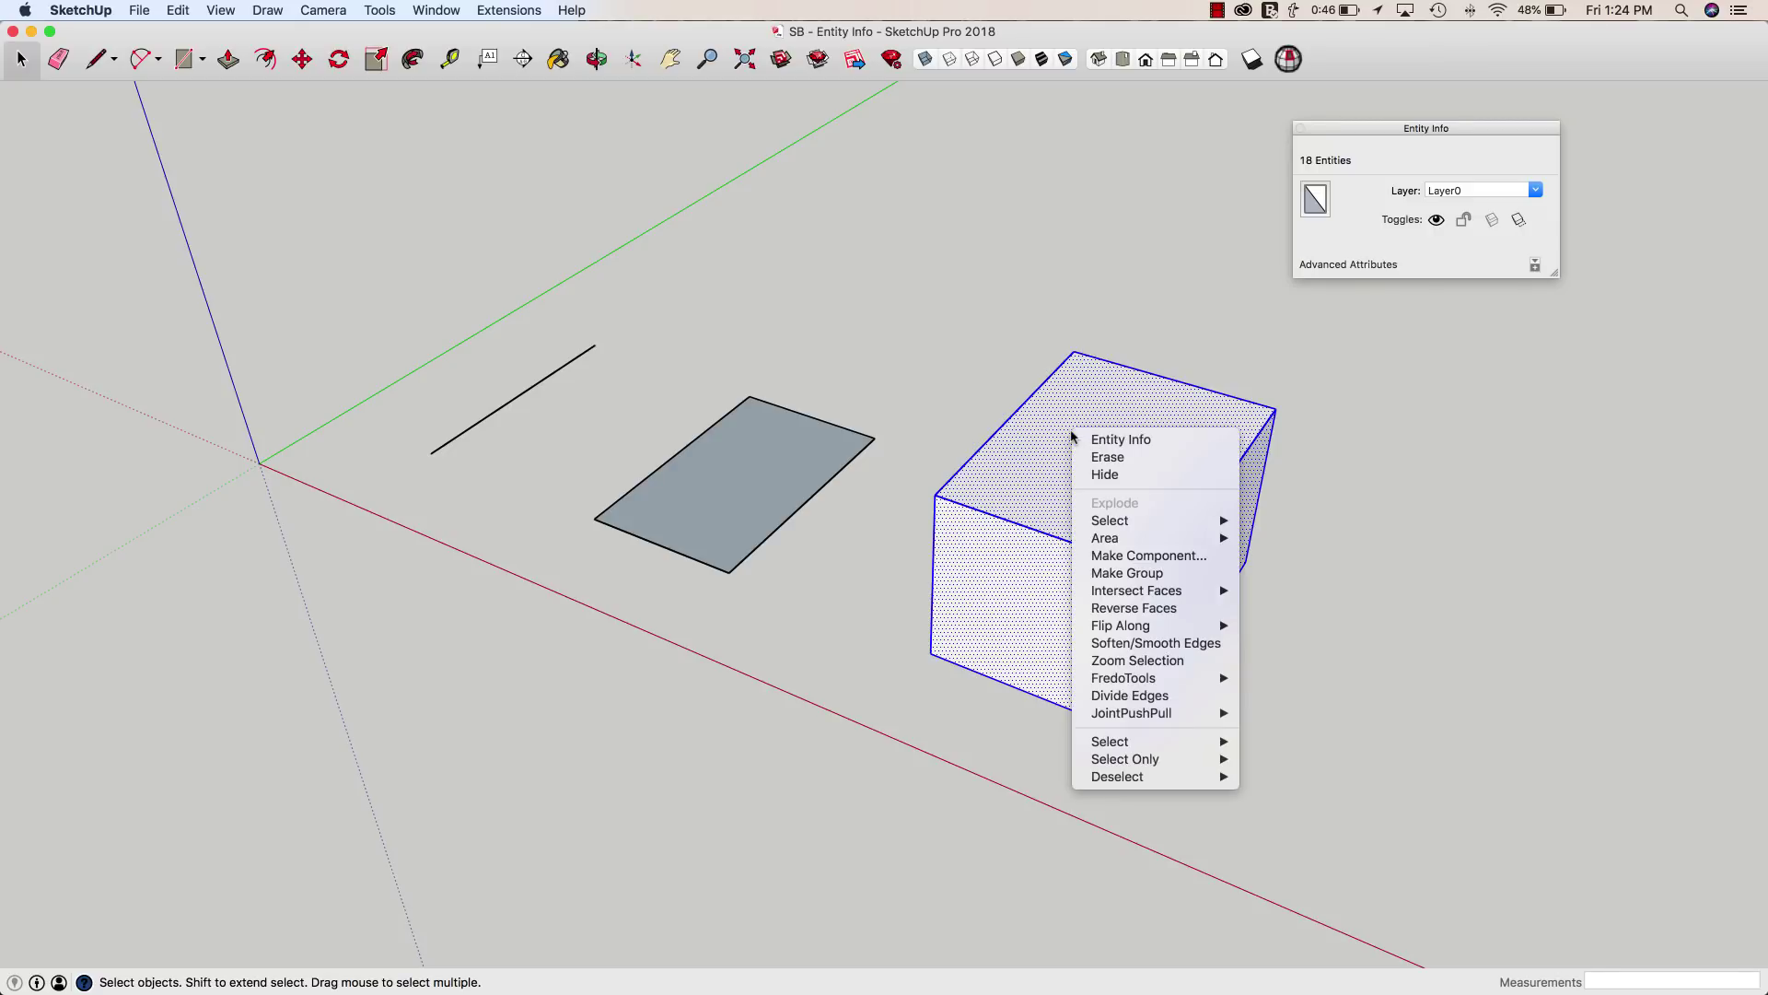
left_click(1162, 574)
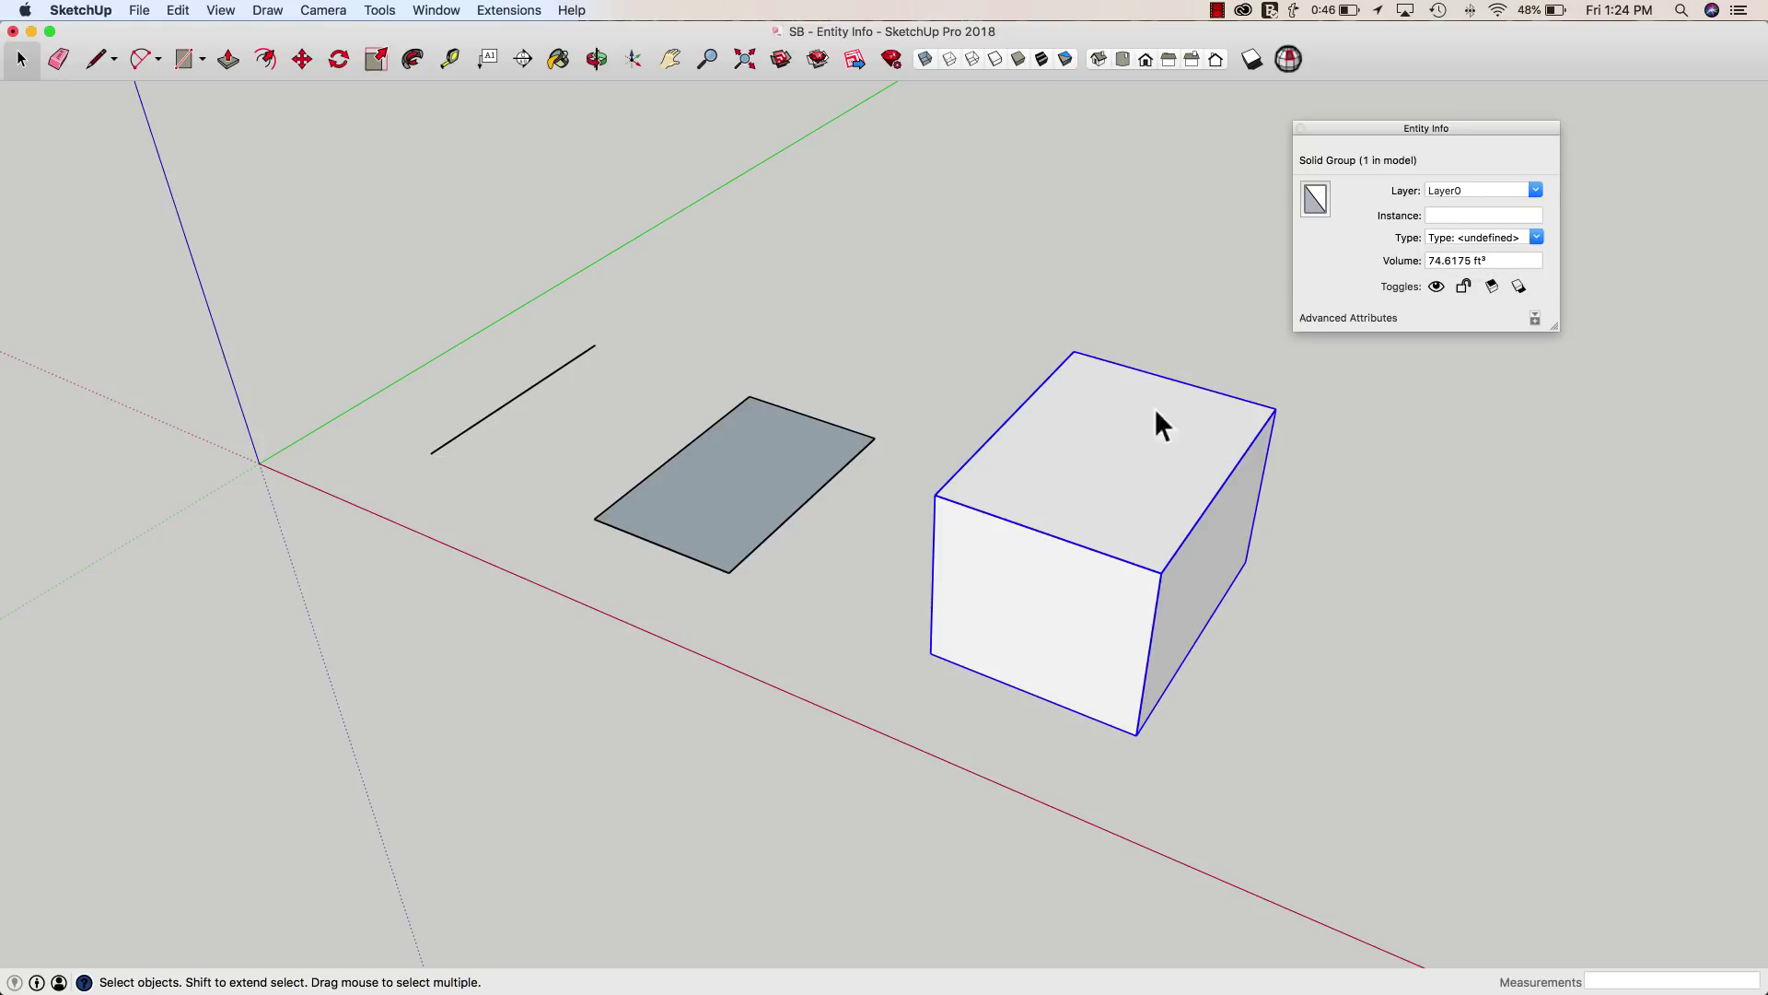
middle_click_drag(1175, 582, 1074, 440)
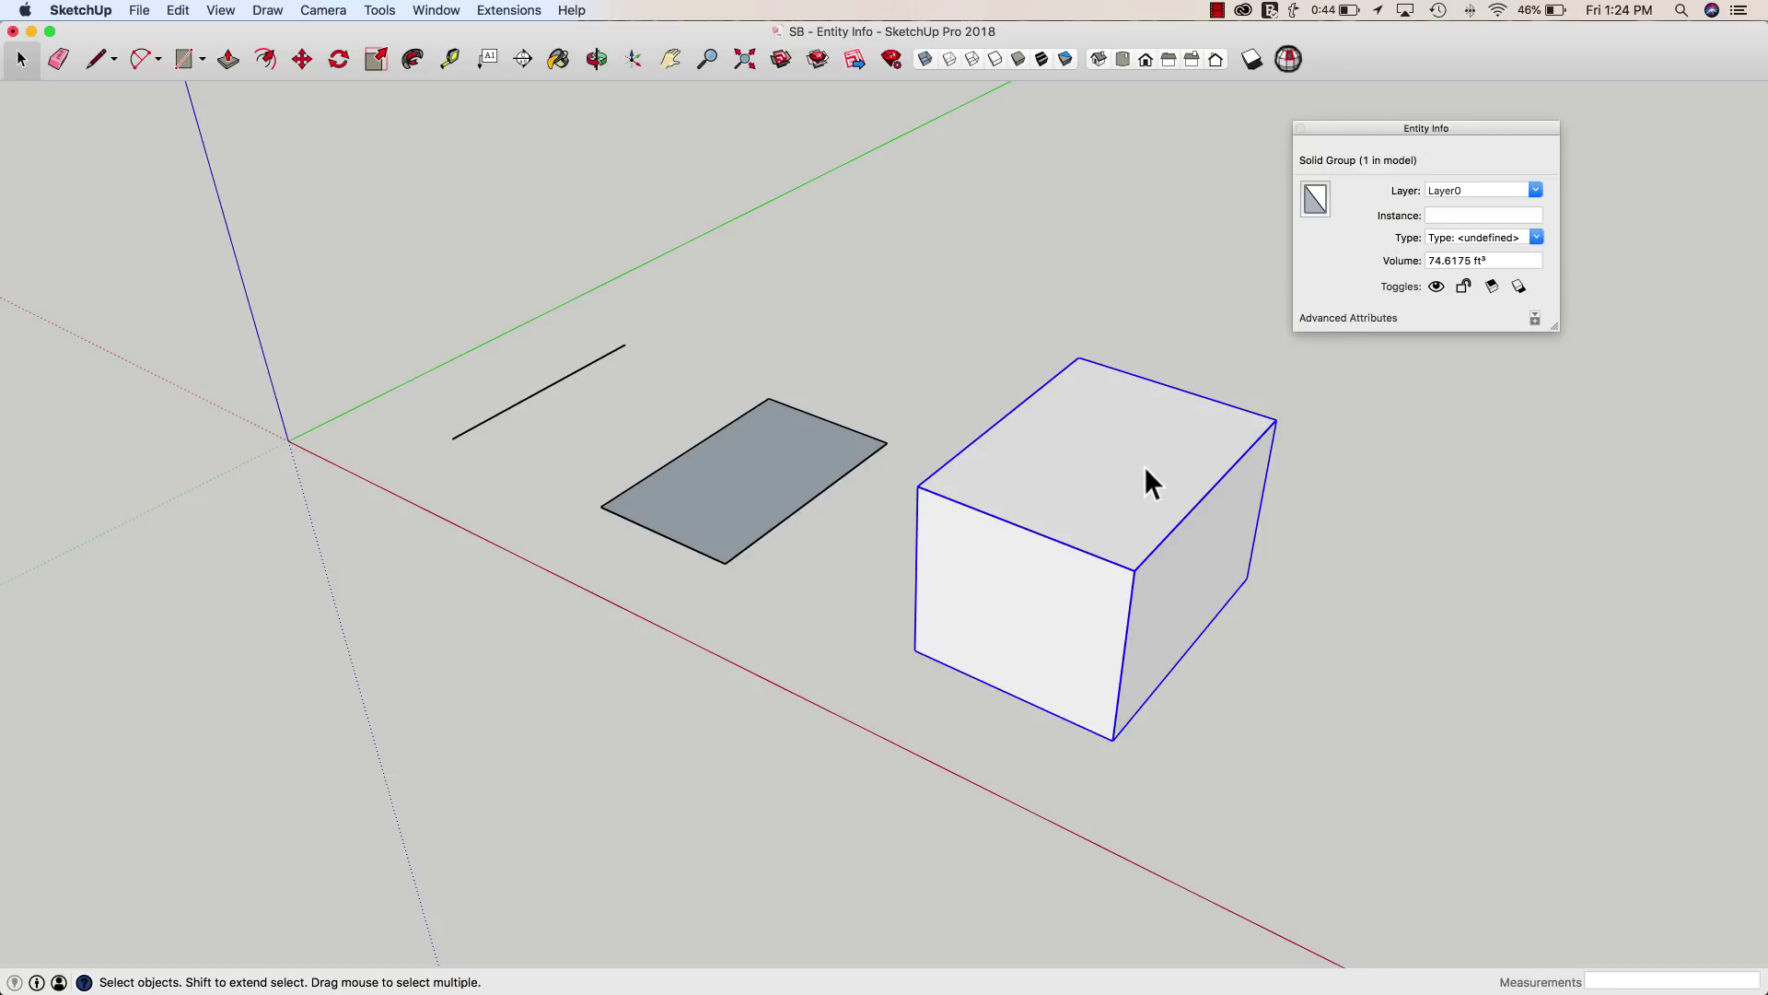
Step: Convert the box group into Component#1, check its Advanced Attributes, then select the grey face
right_click(1081, 466)
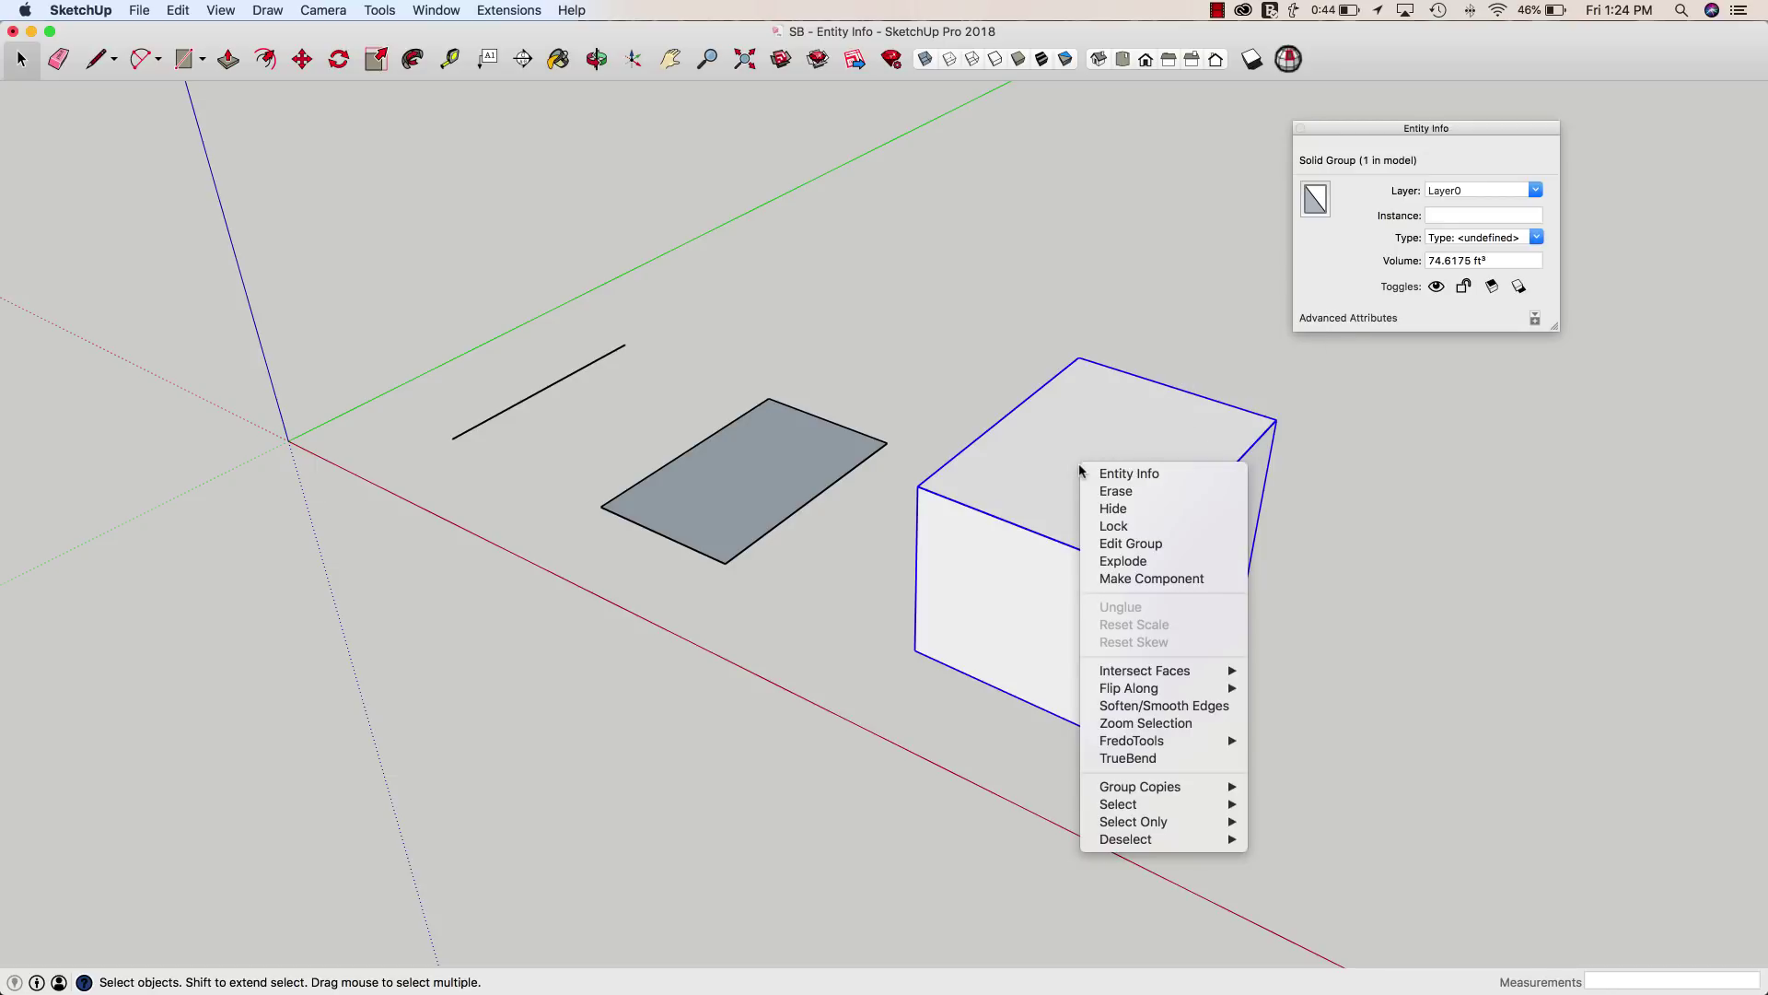
left_click(1139, 578)
left_click(1006, 522)
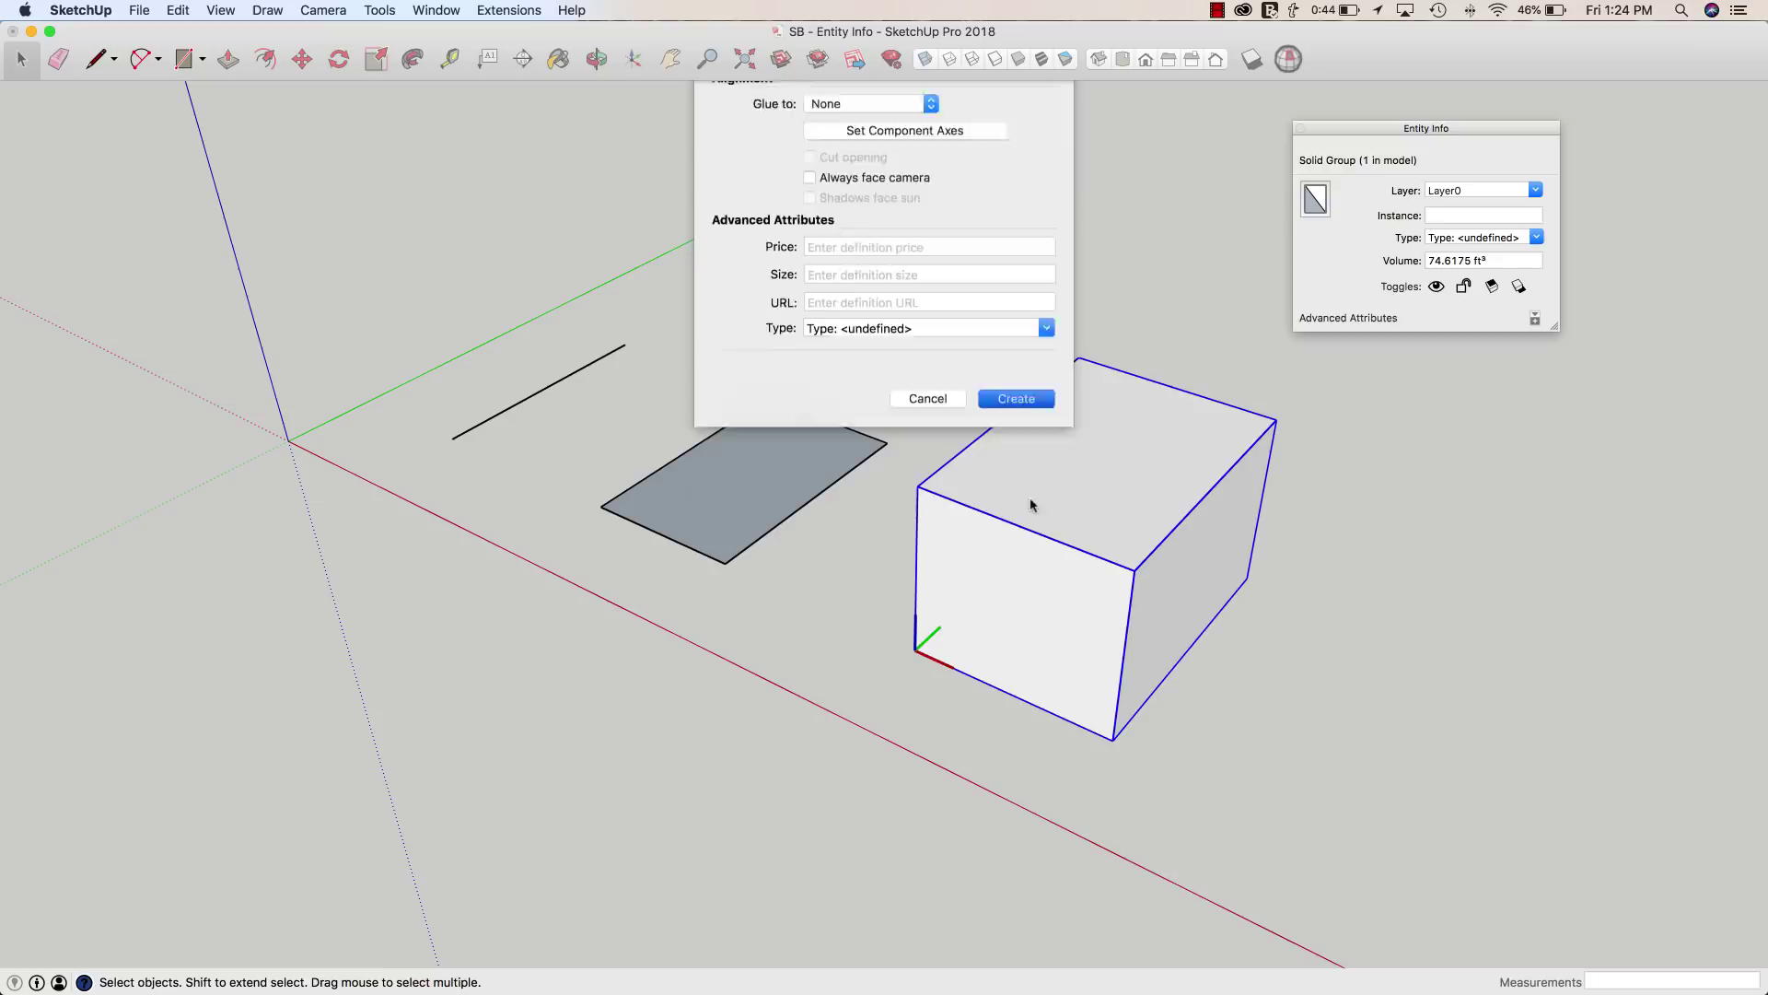
left_click(1535, 317)
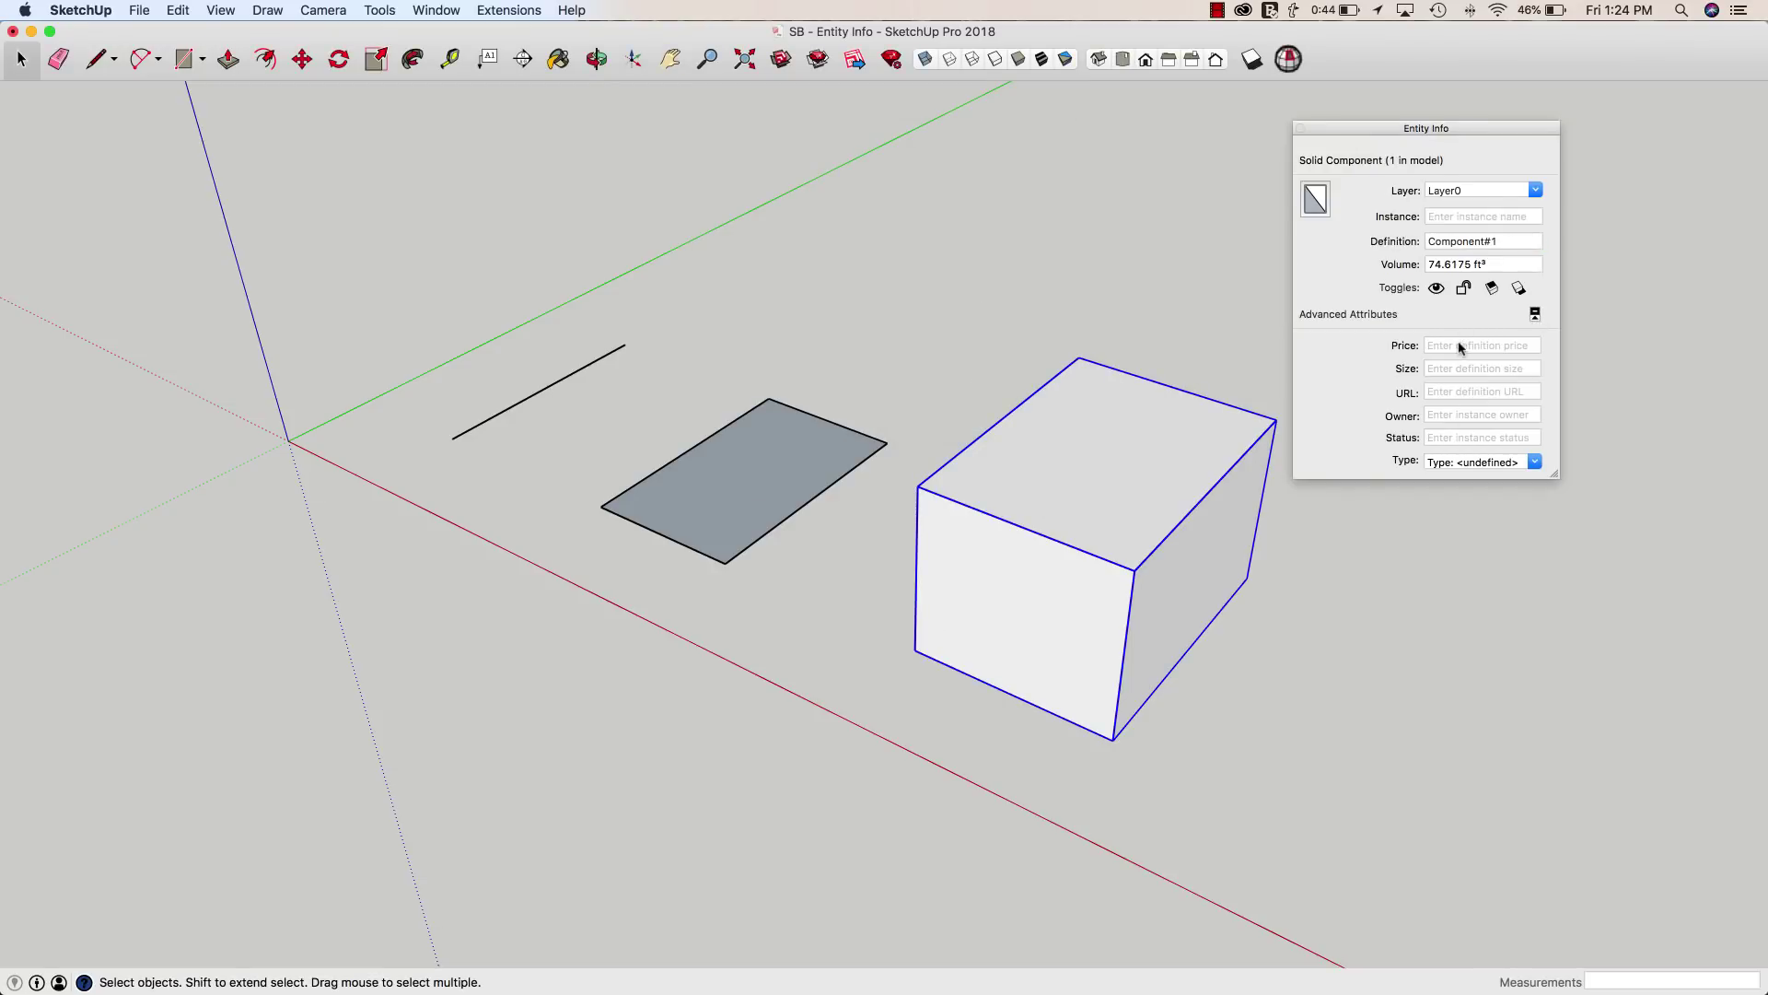
left_click(1535, 314)
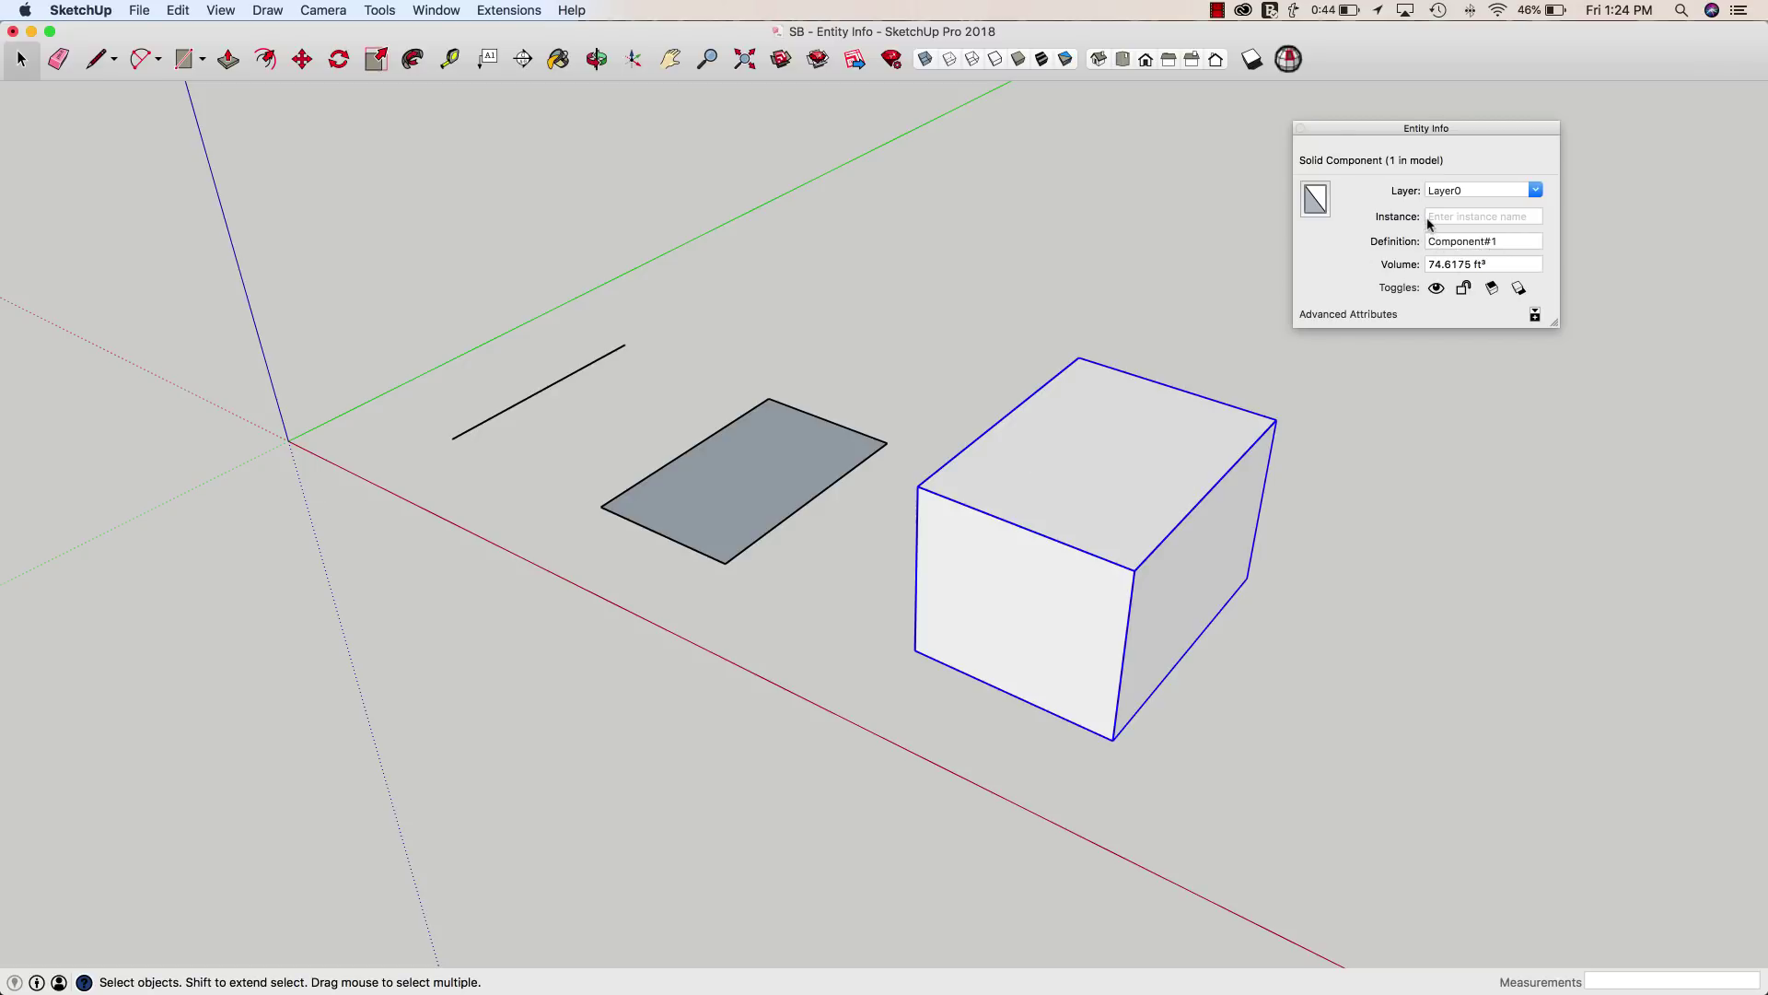
left_click(754, 481)
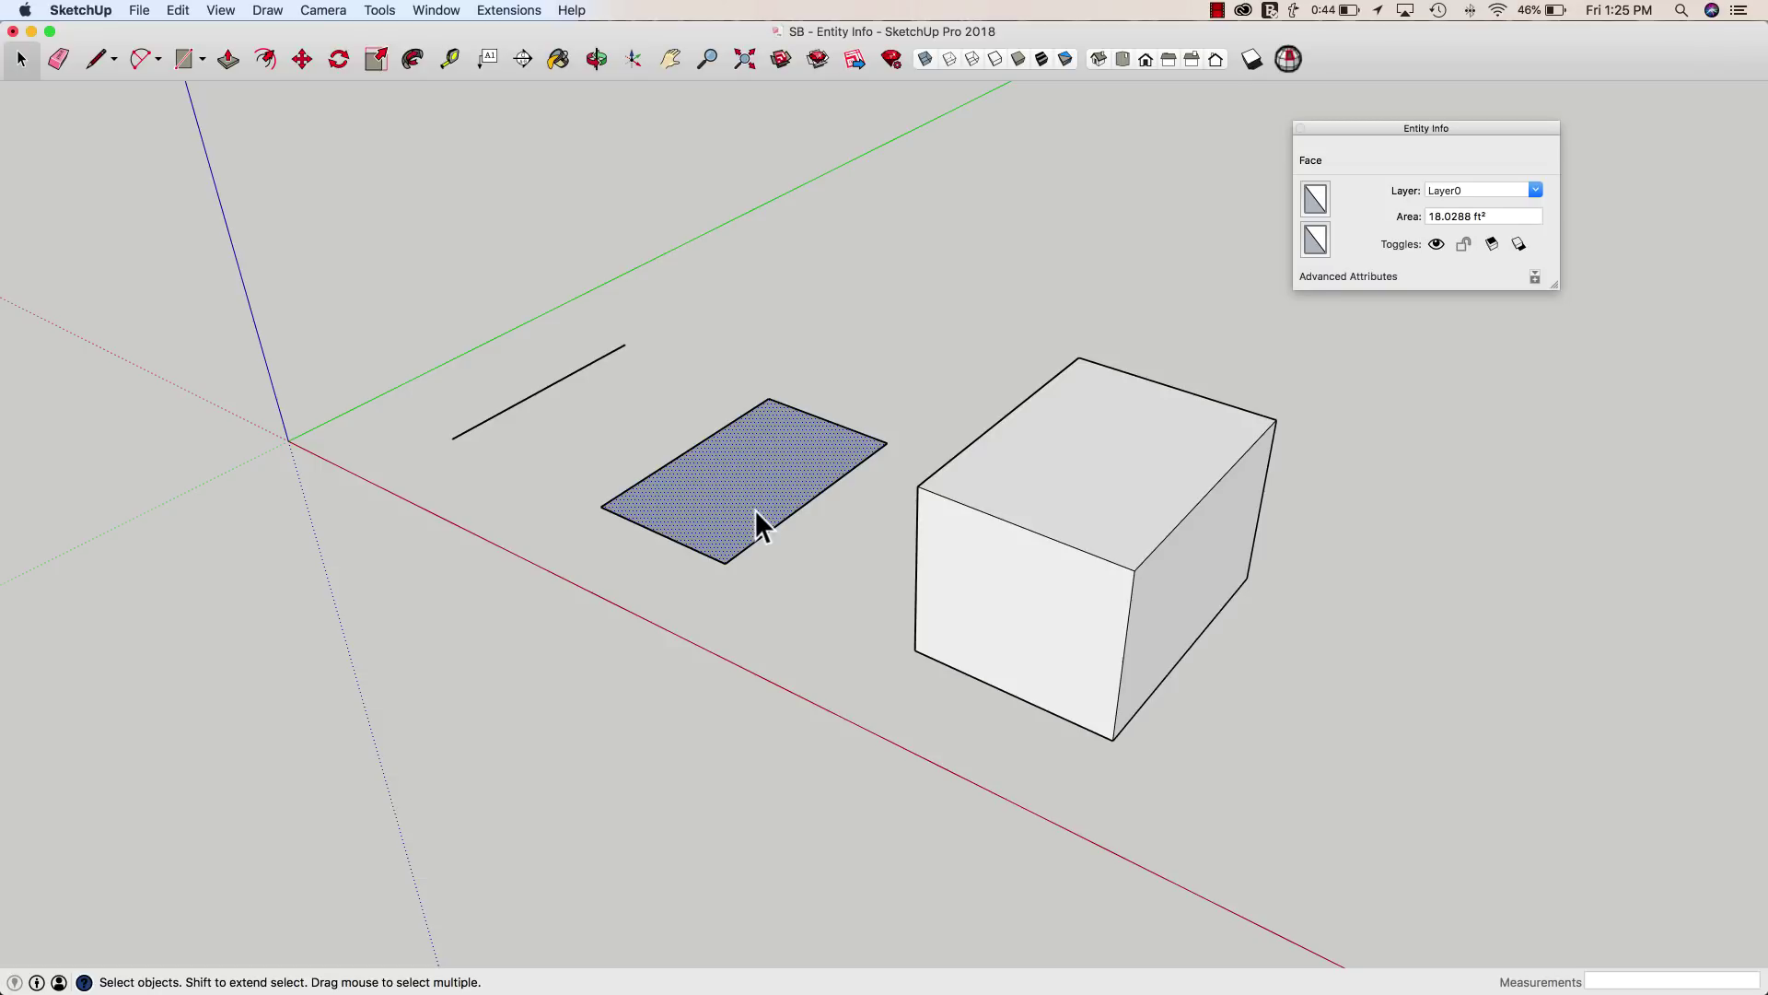
Step: Select the black line and change its length from 10' to 20' in Entity Info
left_click(577, 710)
middle_click_drag(577, 710, 671, 534)
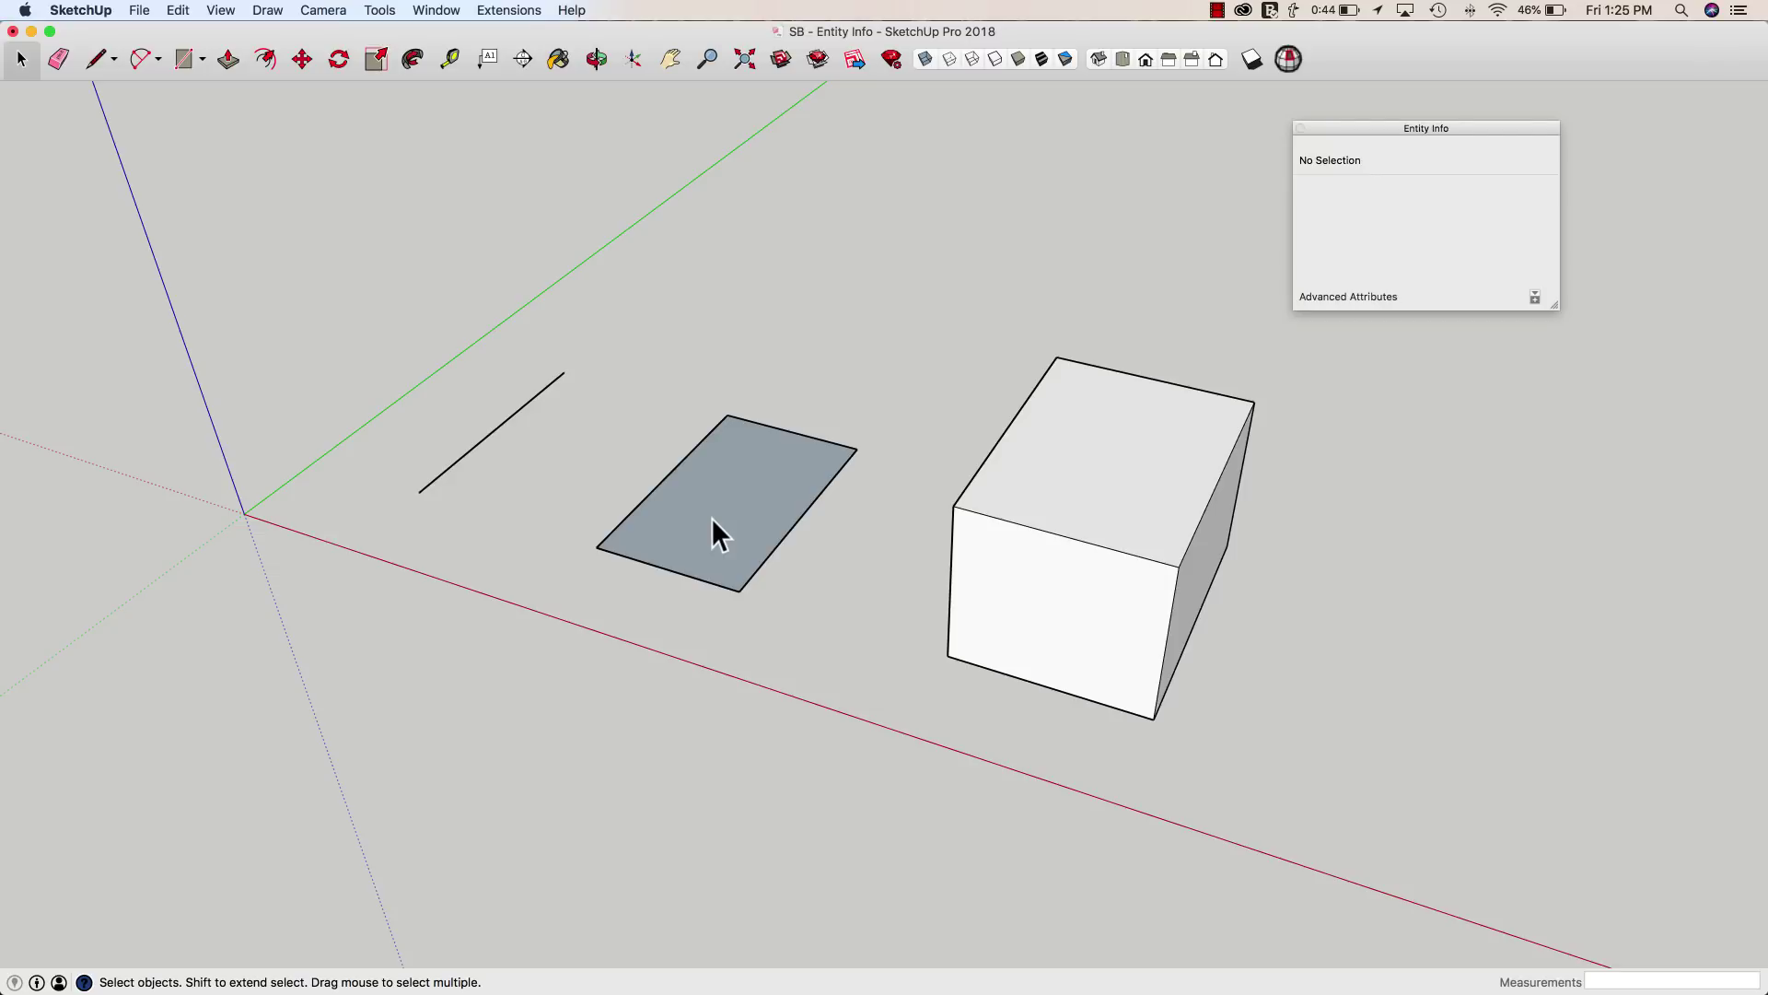
scroll(711, 518, "right", 10)
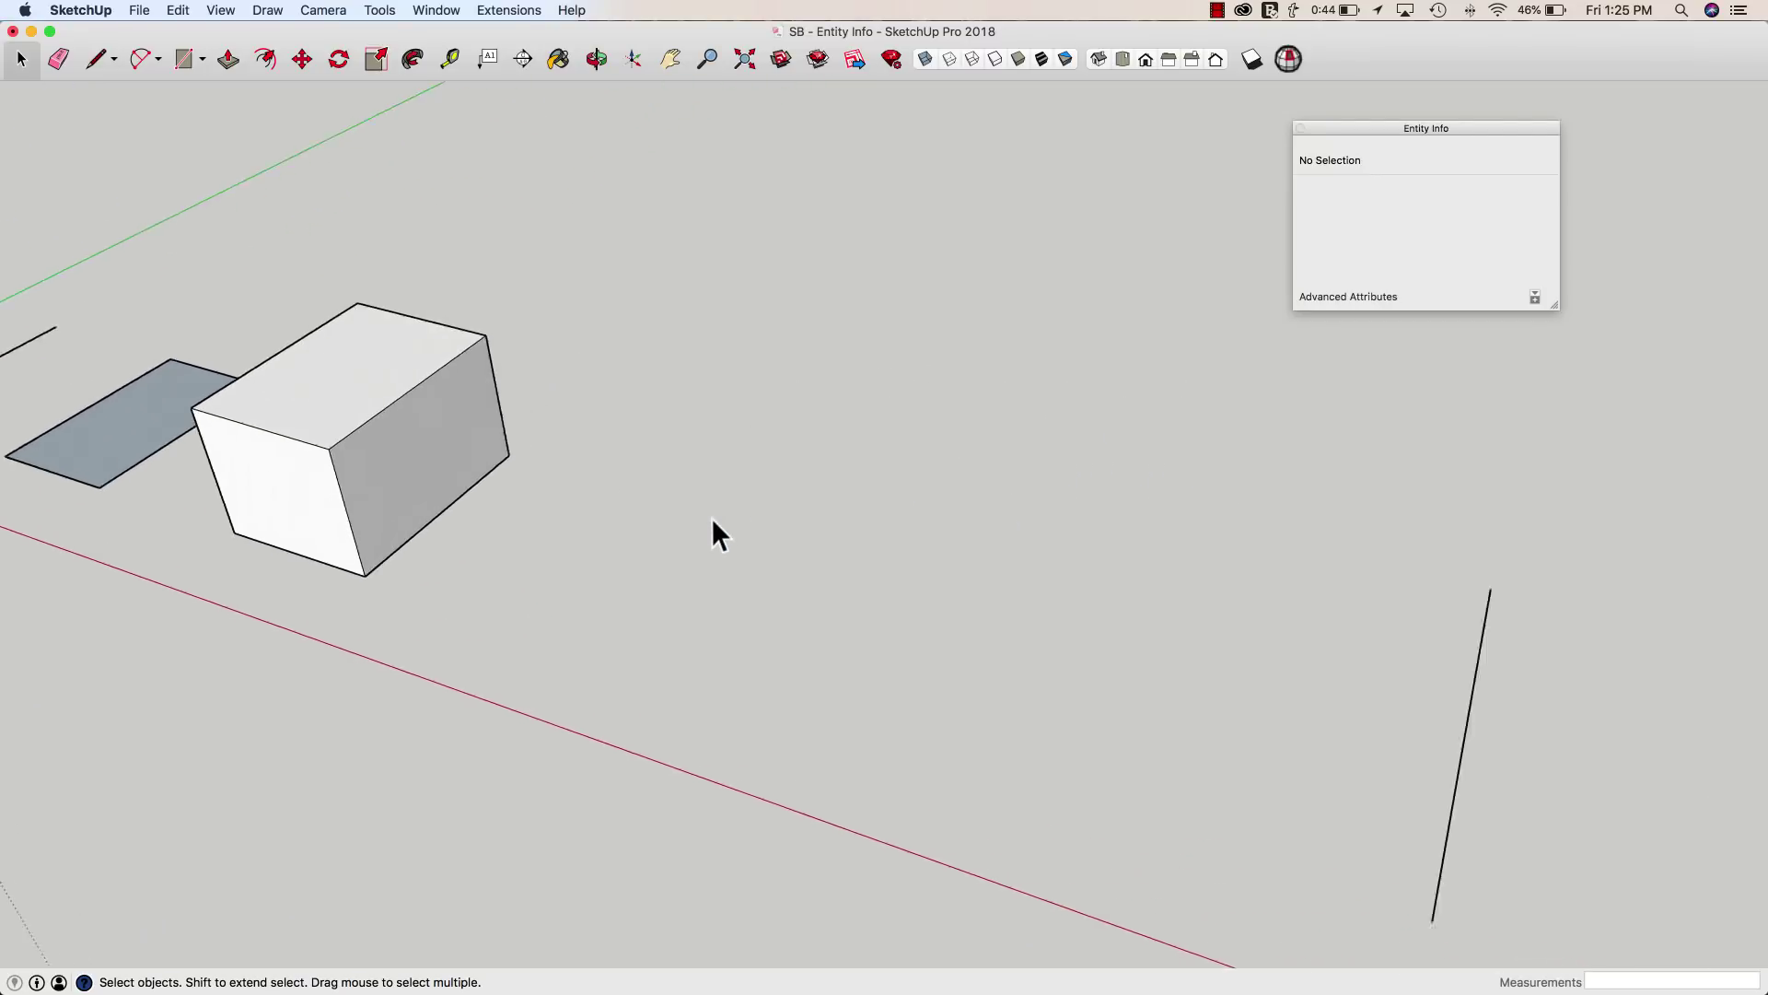
left_click(947, 577)
middle_click_drag(1035, 632, 1081, 549)
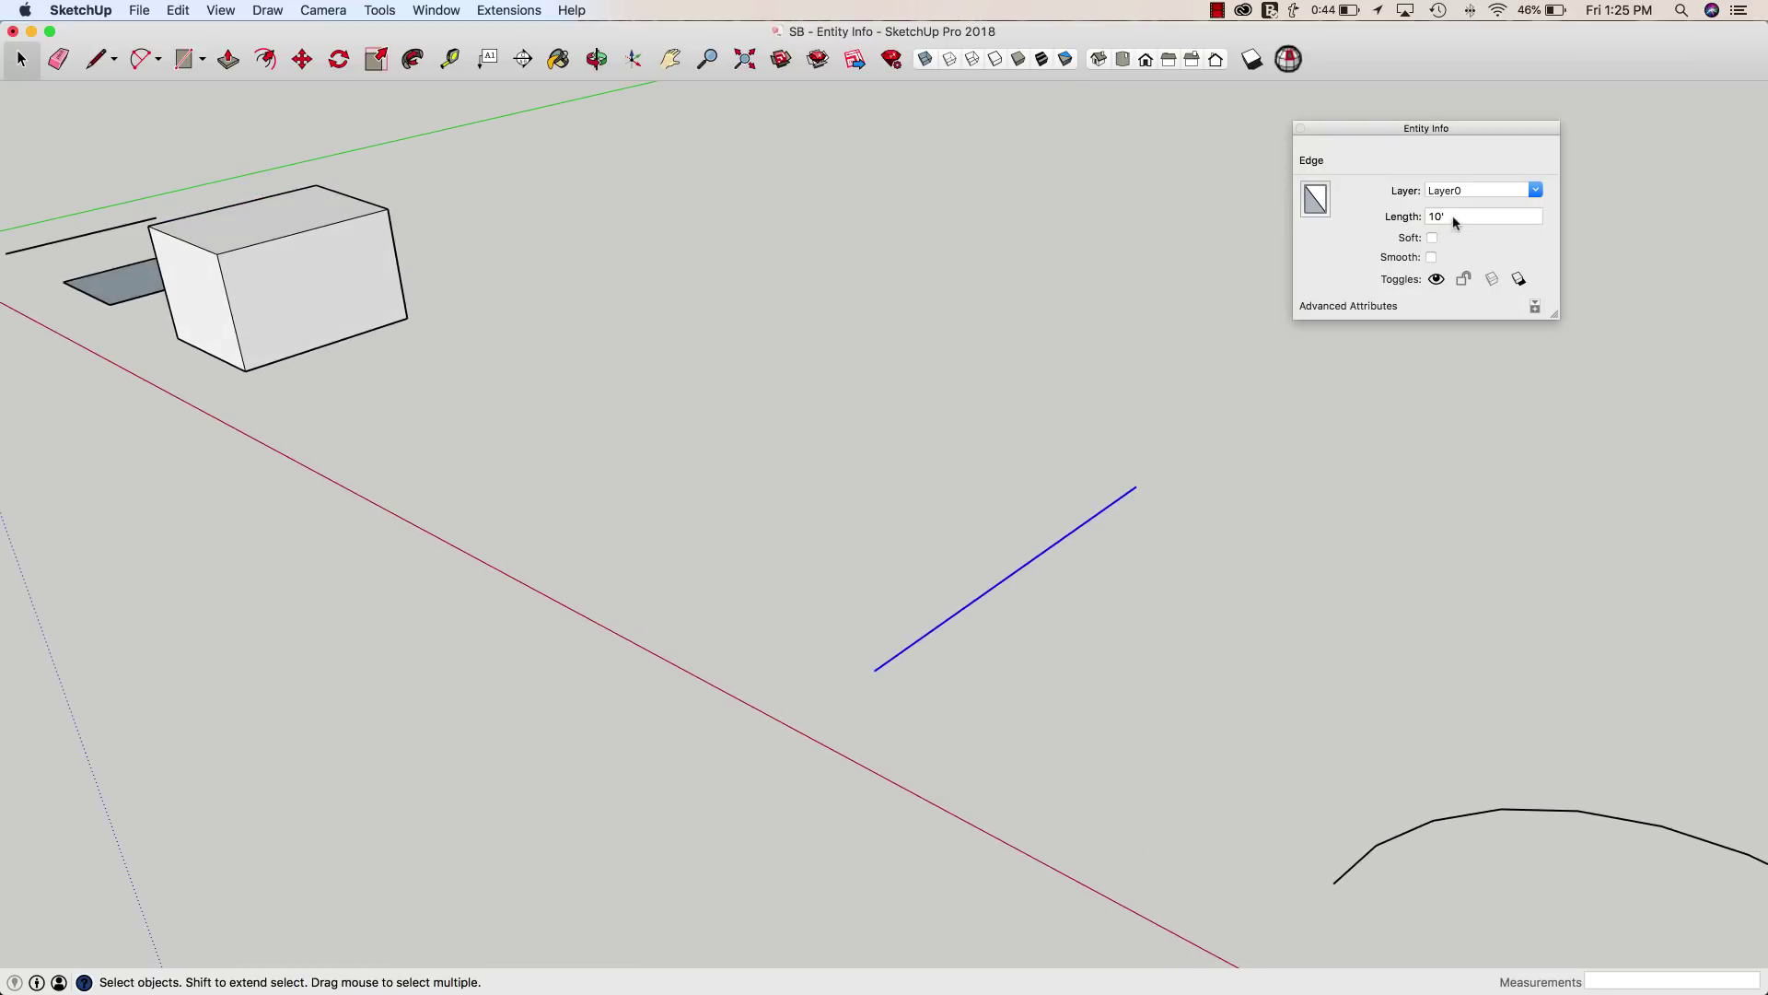
left_click(1453, 218)
left_click_drag(1453, 218, 1418, 217)
type("20")
key("Return")
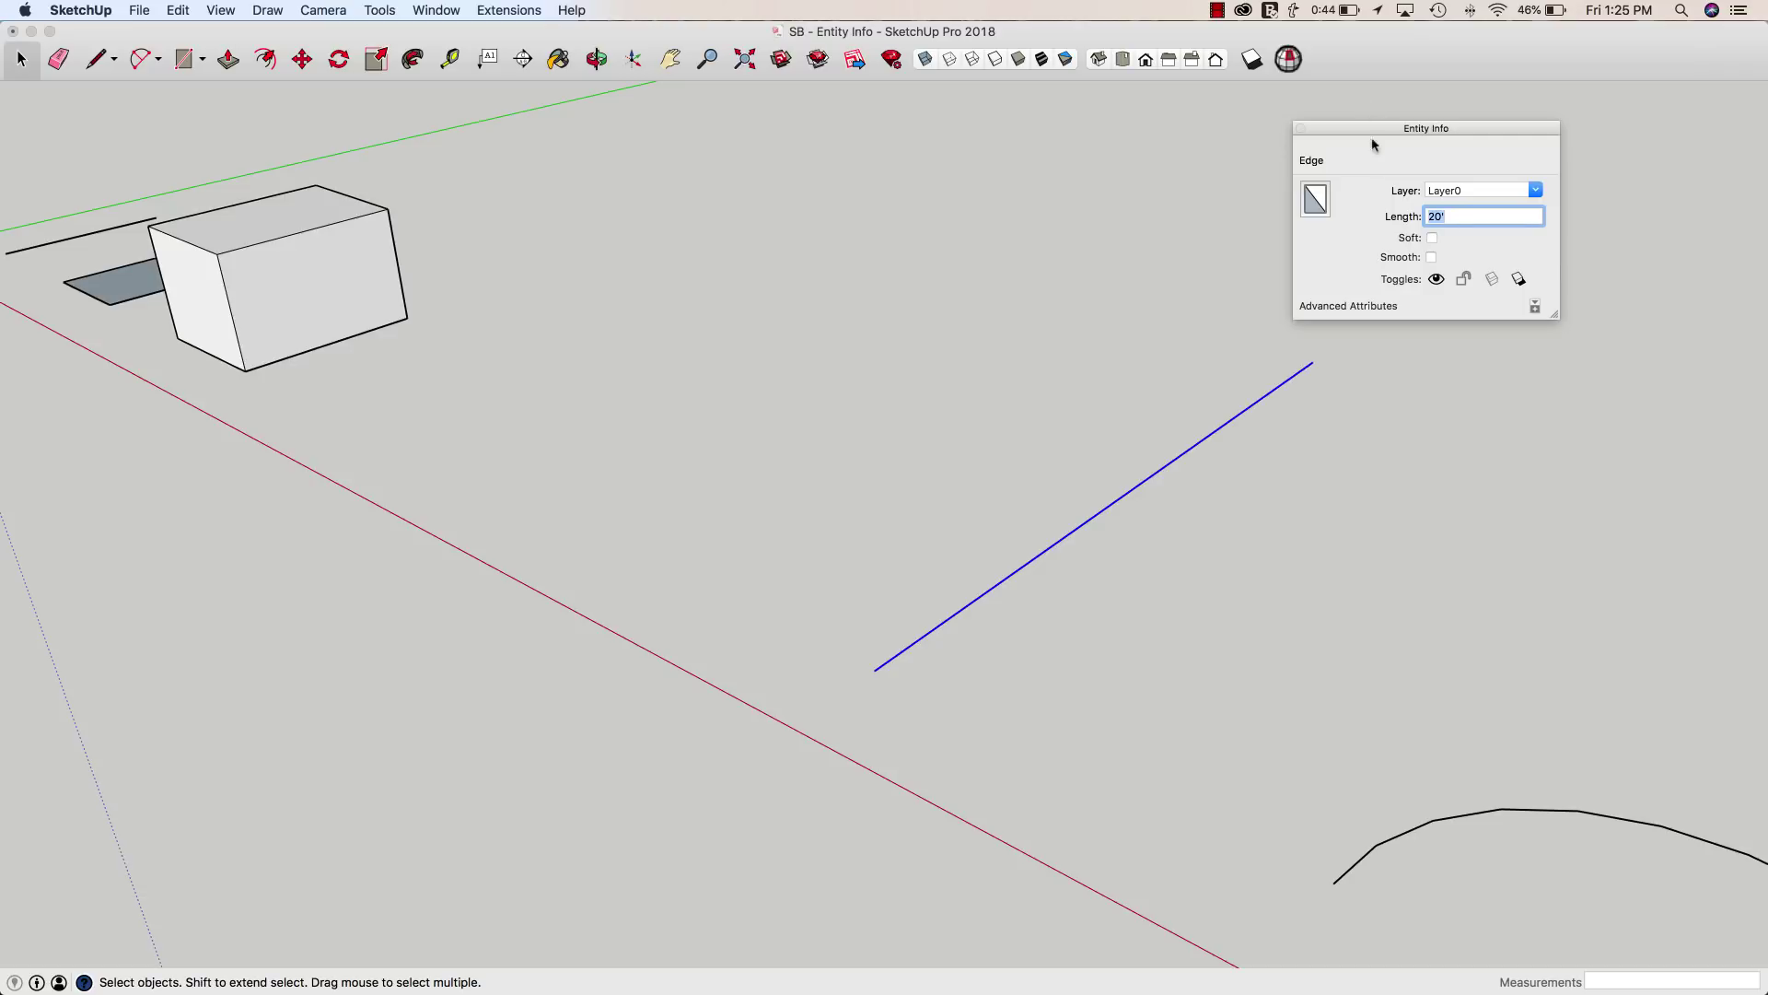
Step: Shorten the line to 5' and select the arc to show its properties
scroll(982, 627, "up", 1)
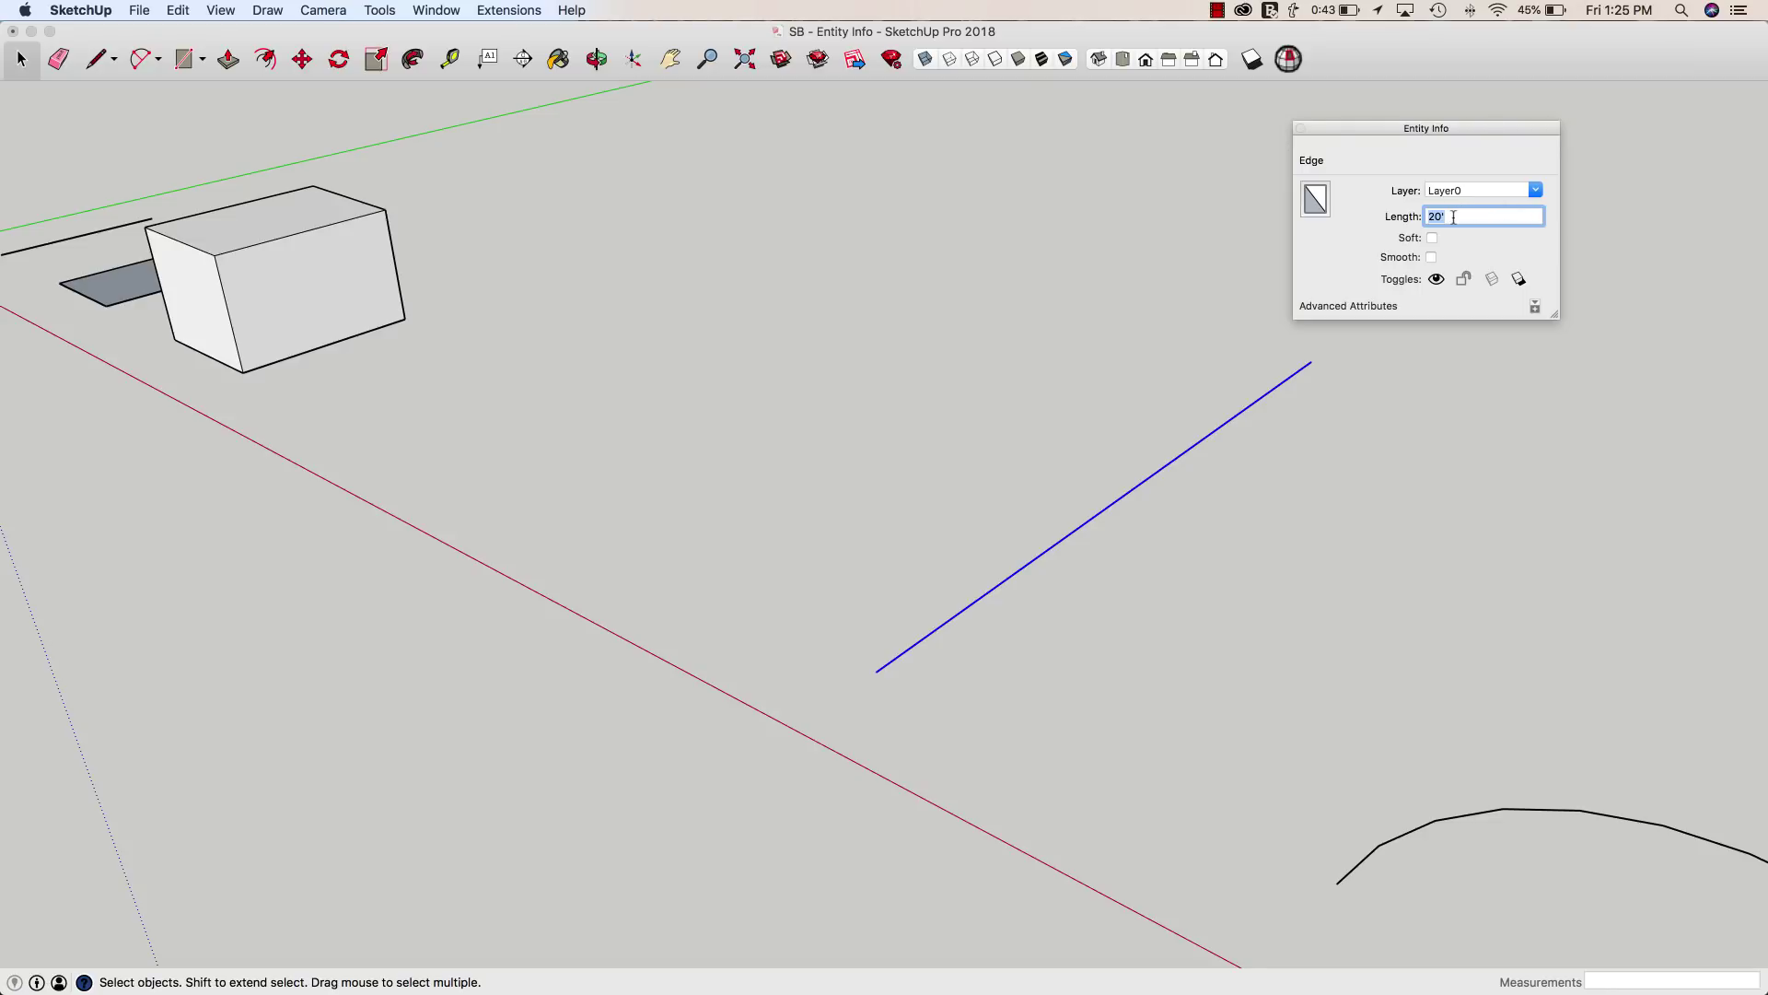
type("5")
key("Return")
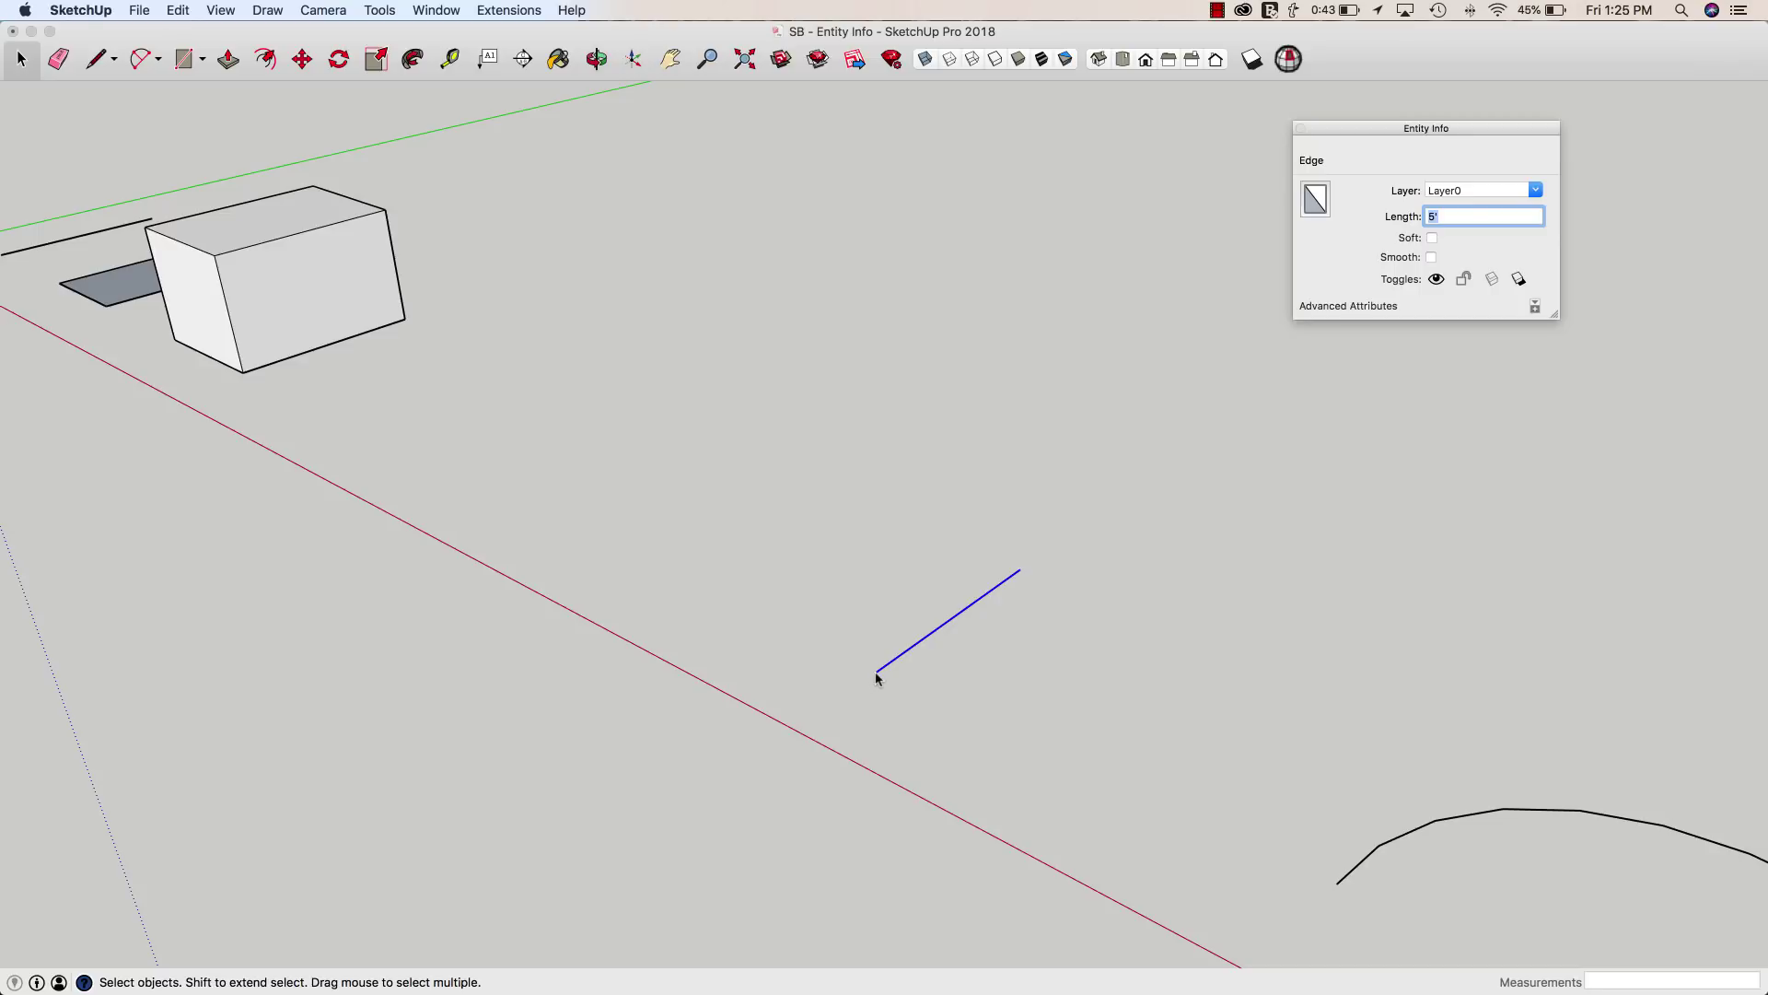
left_click(1436, 820)
middle_click_drag(1437, 820, 1154, 637, "shift")
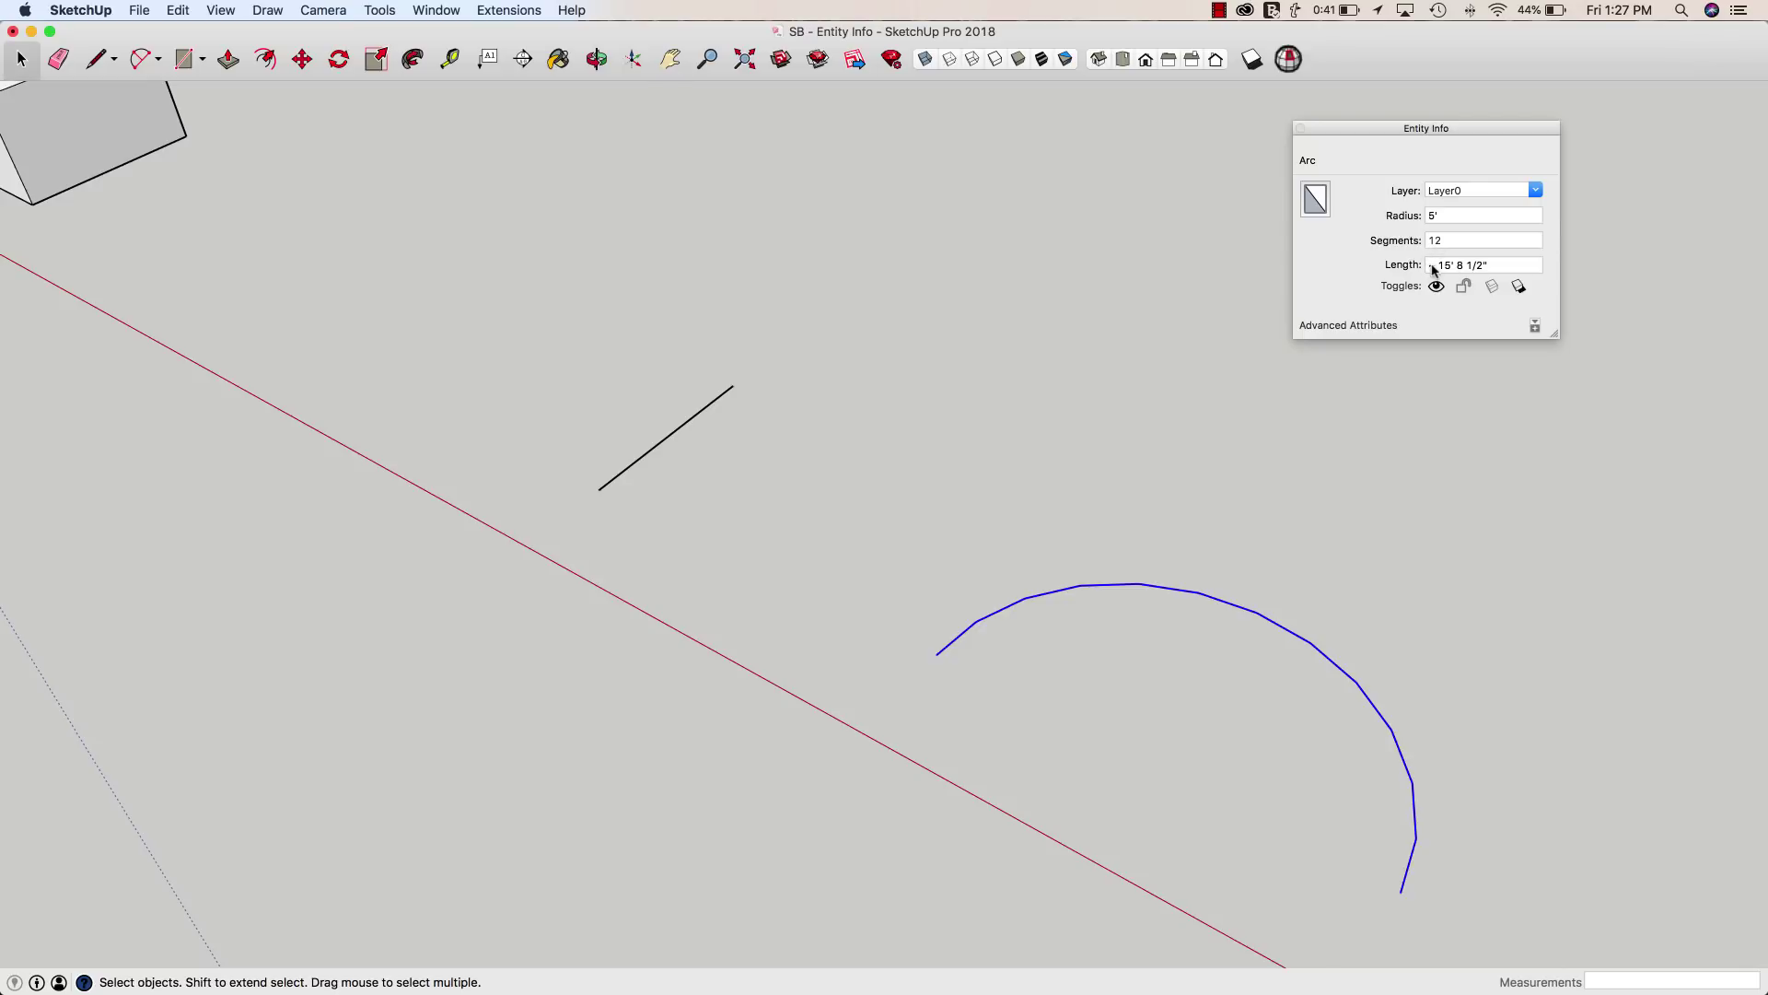
Step: Change the arc's segment count to 6, then to 24
left_click_drag(1500, 268, 1434, 263)
left_click(1453, 240)
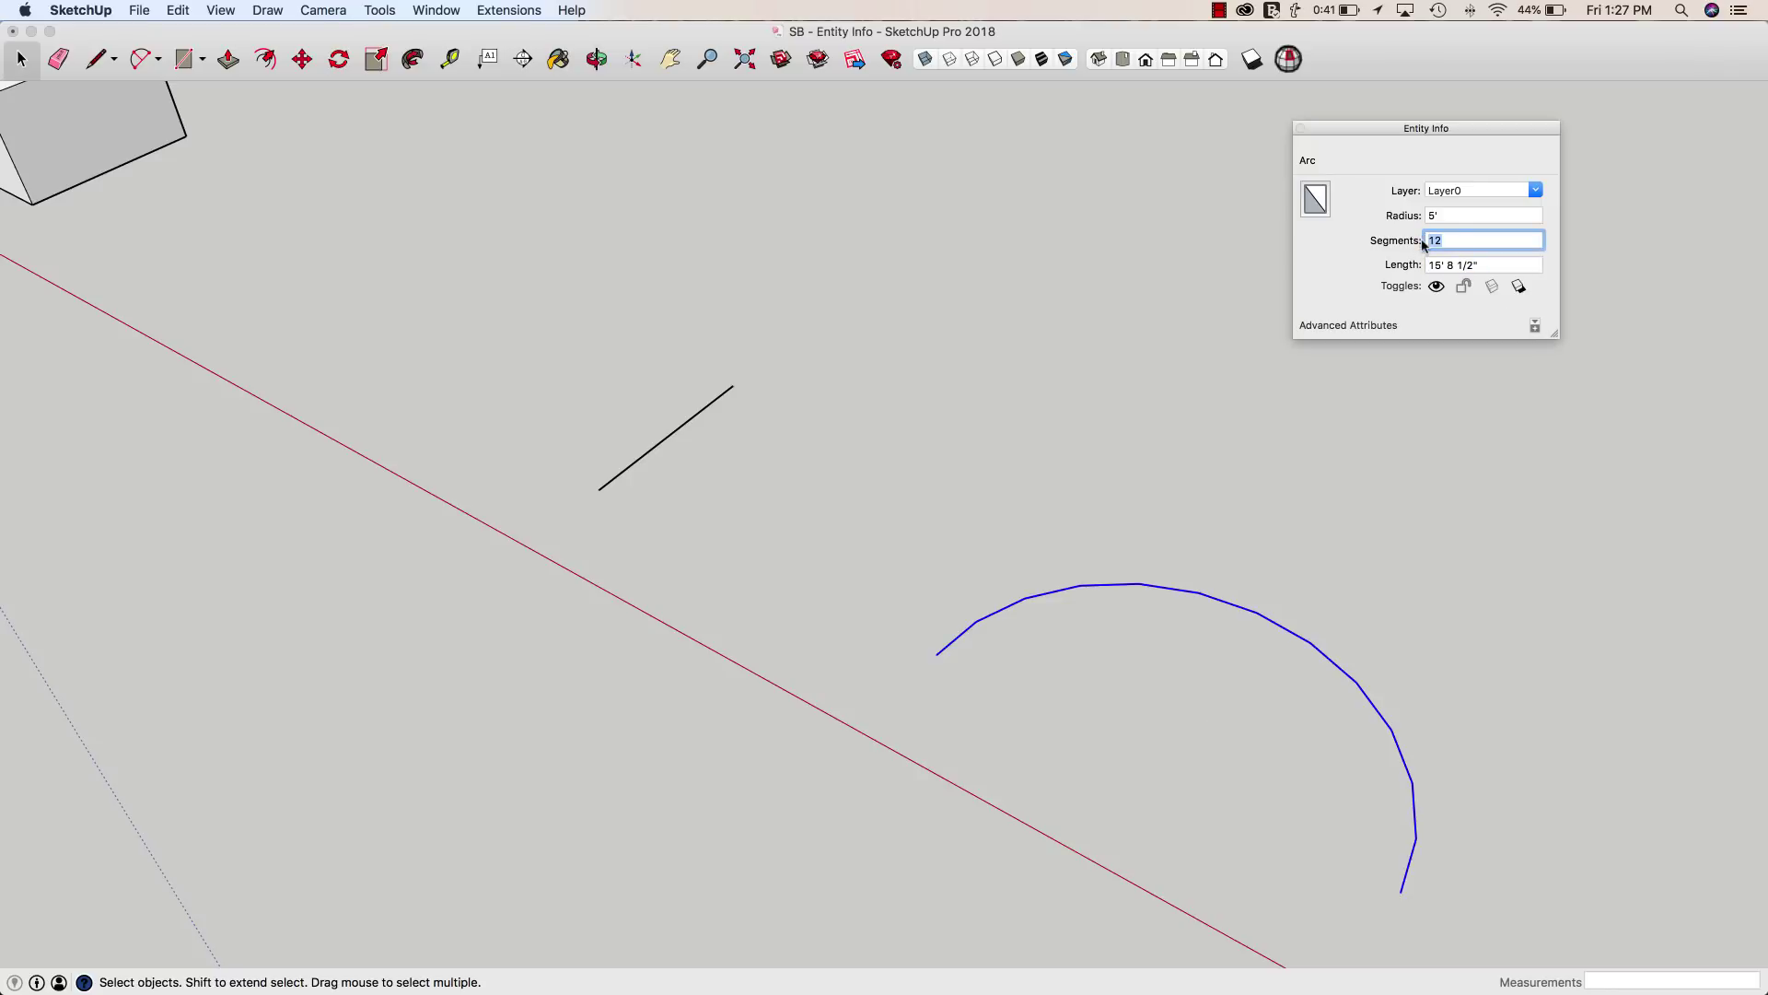
type("6")
key("Return")
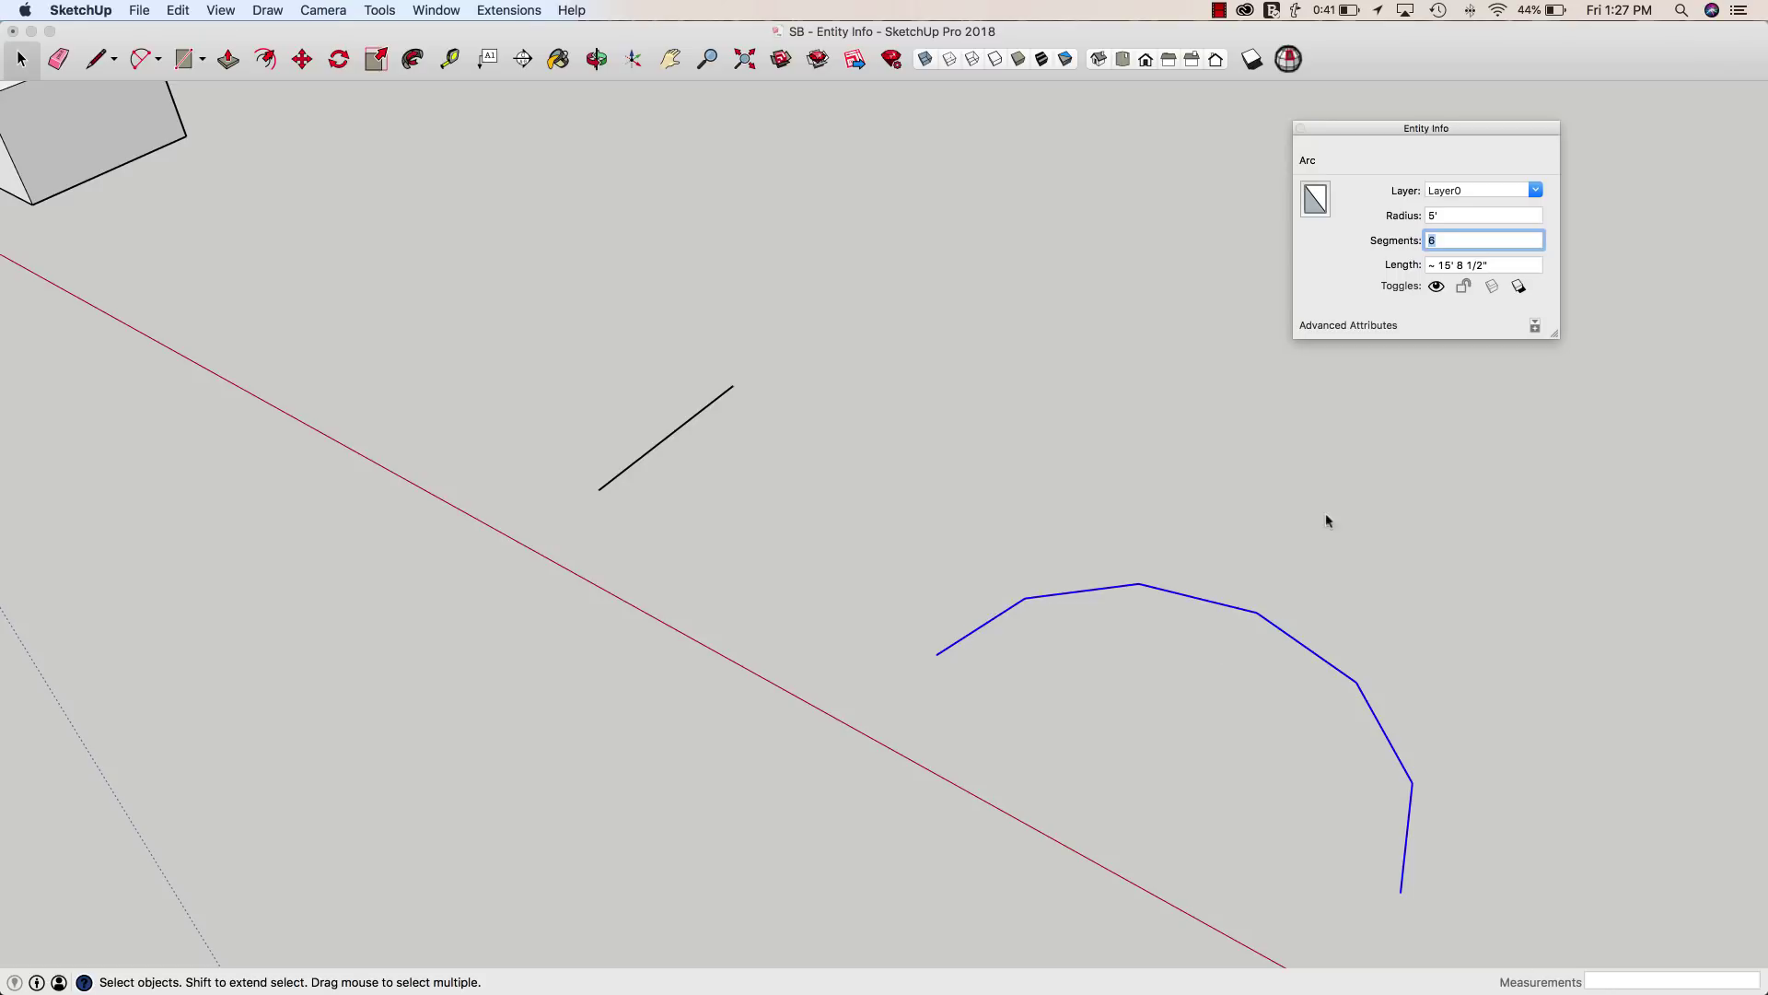
type("24")
key("Return")
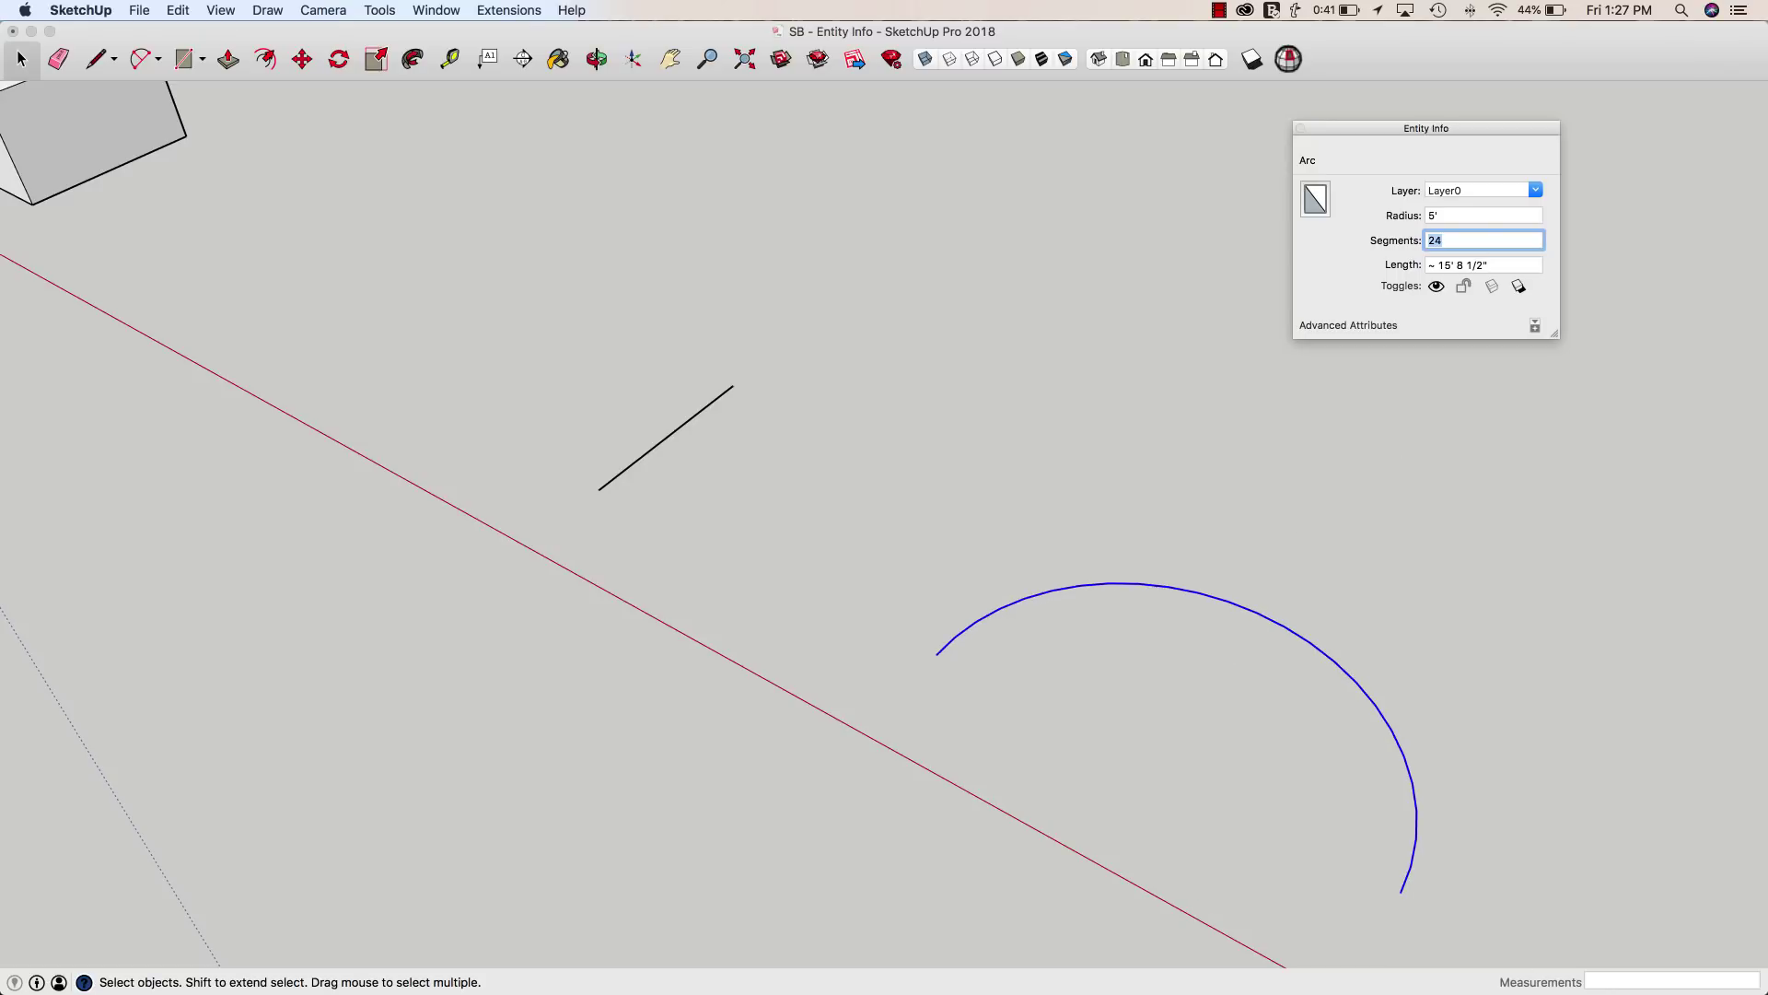
Step: Set the arc's radius to 10', then restore it to 5'
left_click(1446, 214)
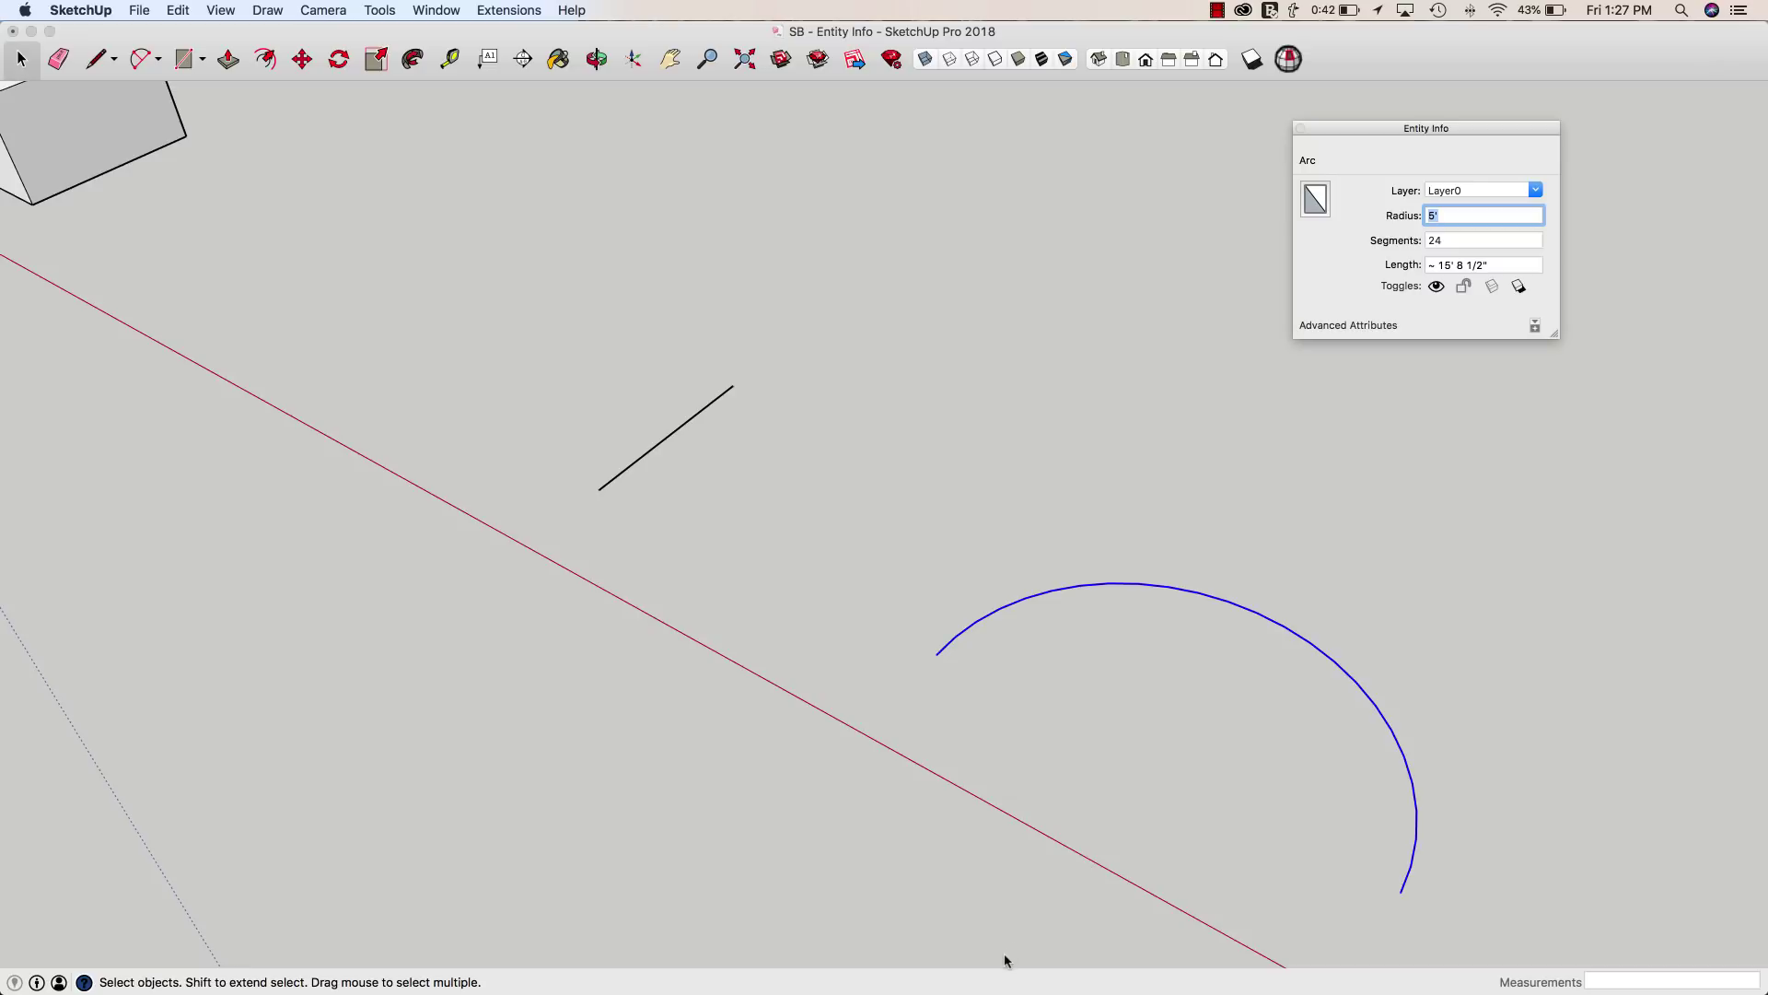
type("10'")
key("Return")
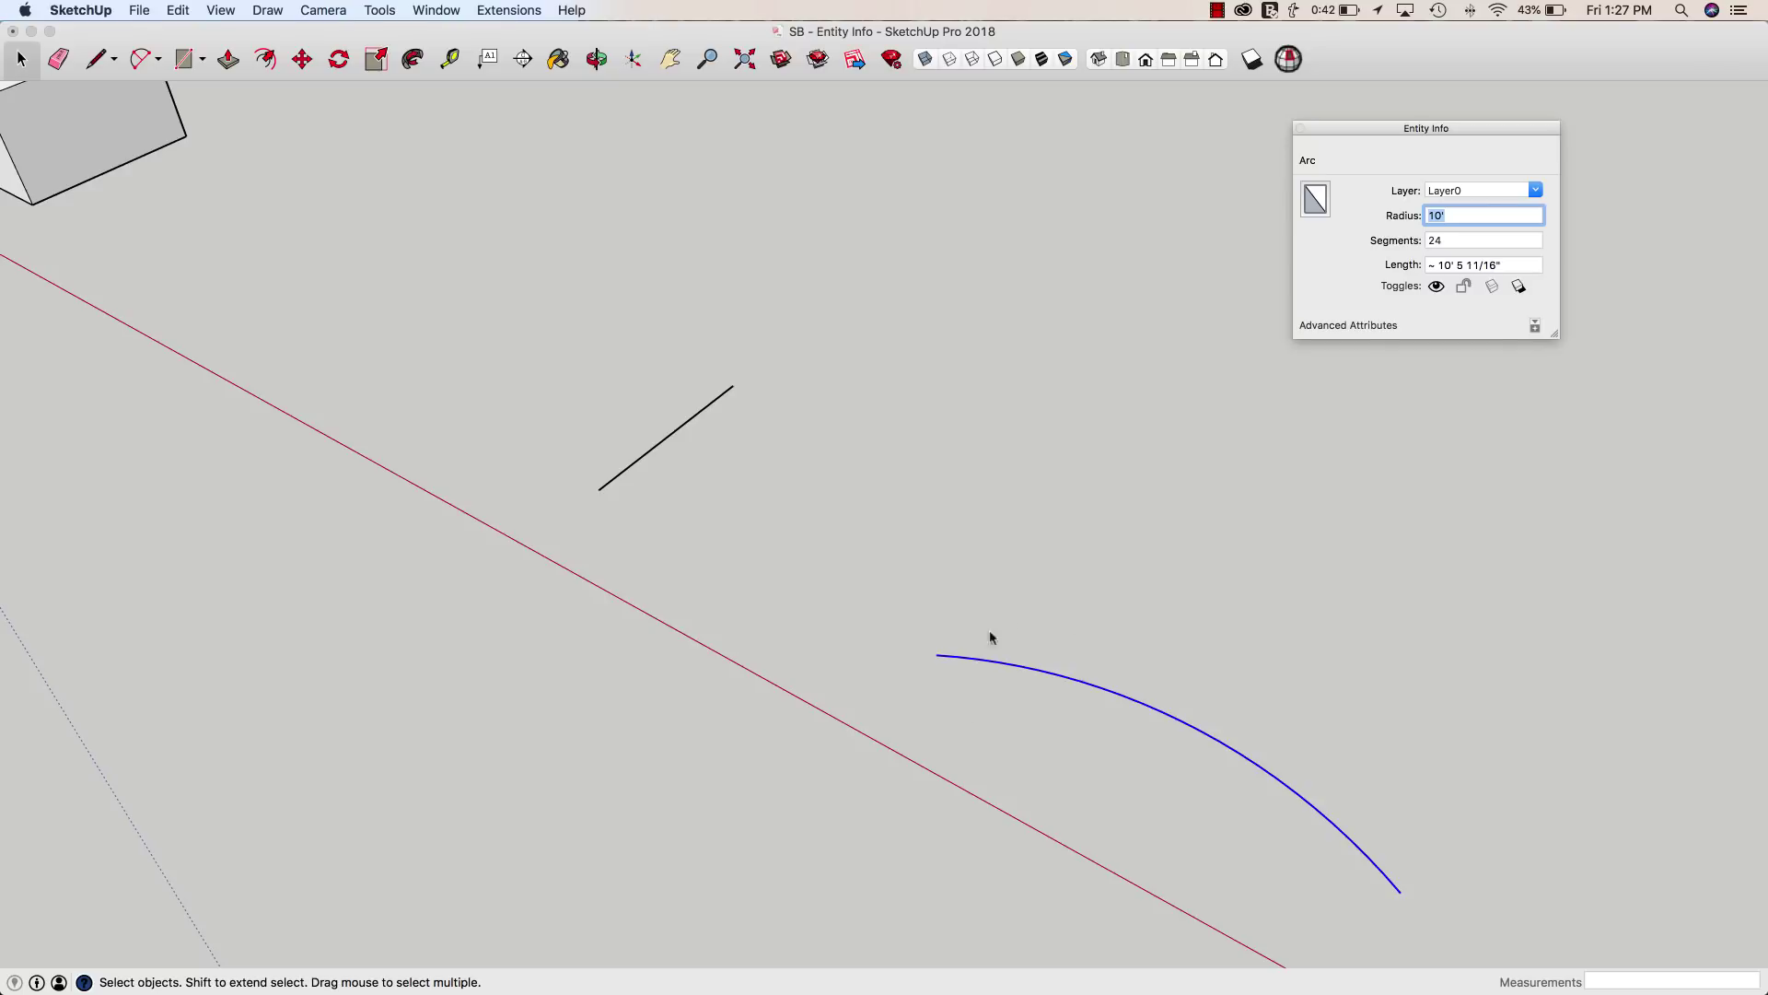
mouse_move(1097, 659)
middle_mouse_down()
mouse_move(1079, 711)
mouse_move(1085, 679)
middle_mouse_up()
type("5'")
key("Return")
middle_click_drag(1180, 688, 1197, 588)
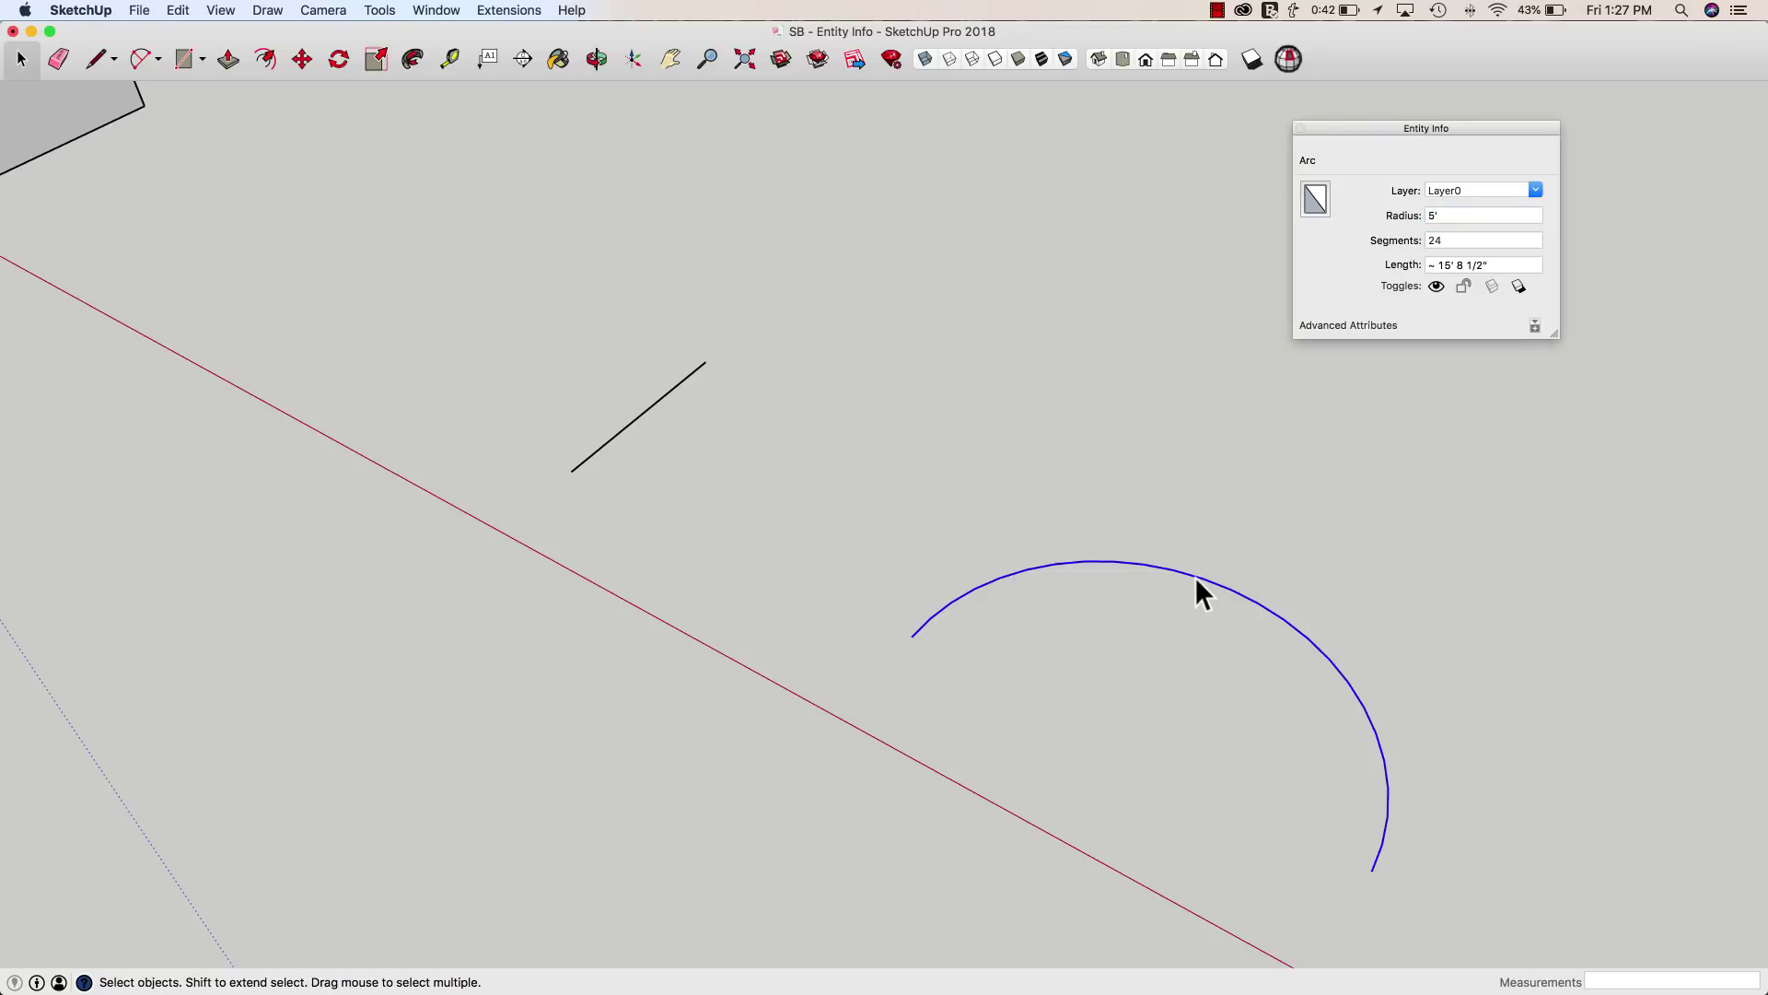
Step: Explode the arc into 24 edges, check them by selecting, then select the 59.441 ft² pentagon face
right_click(1196, 587)
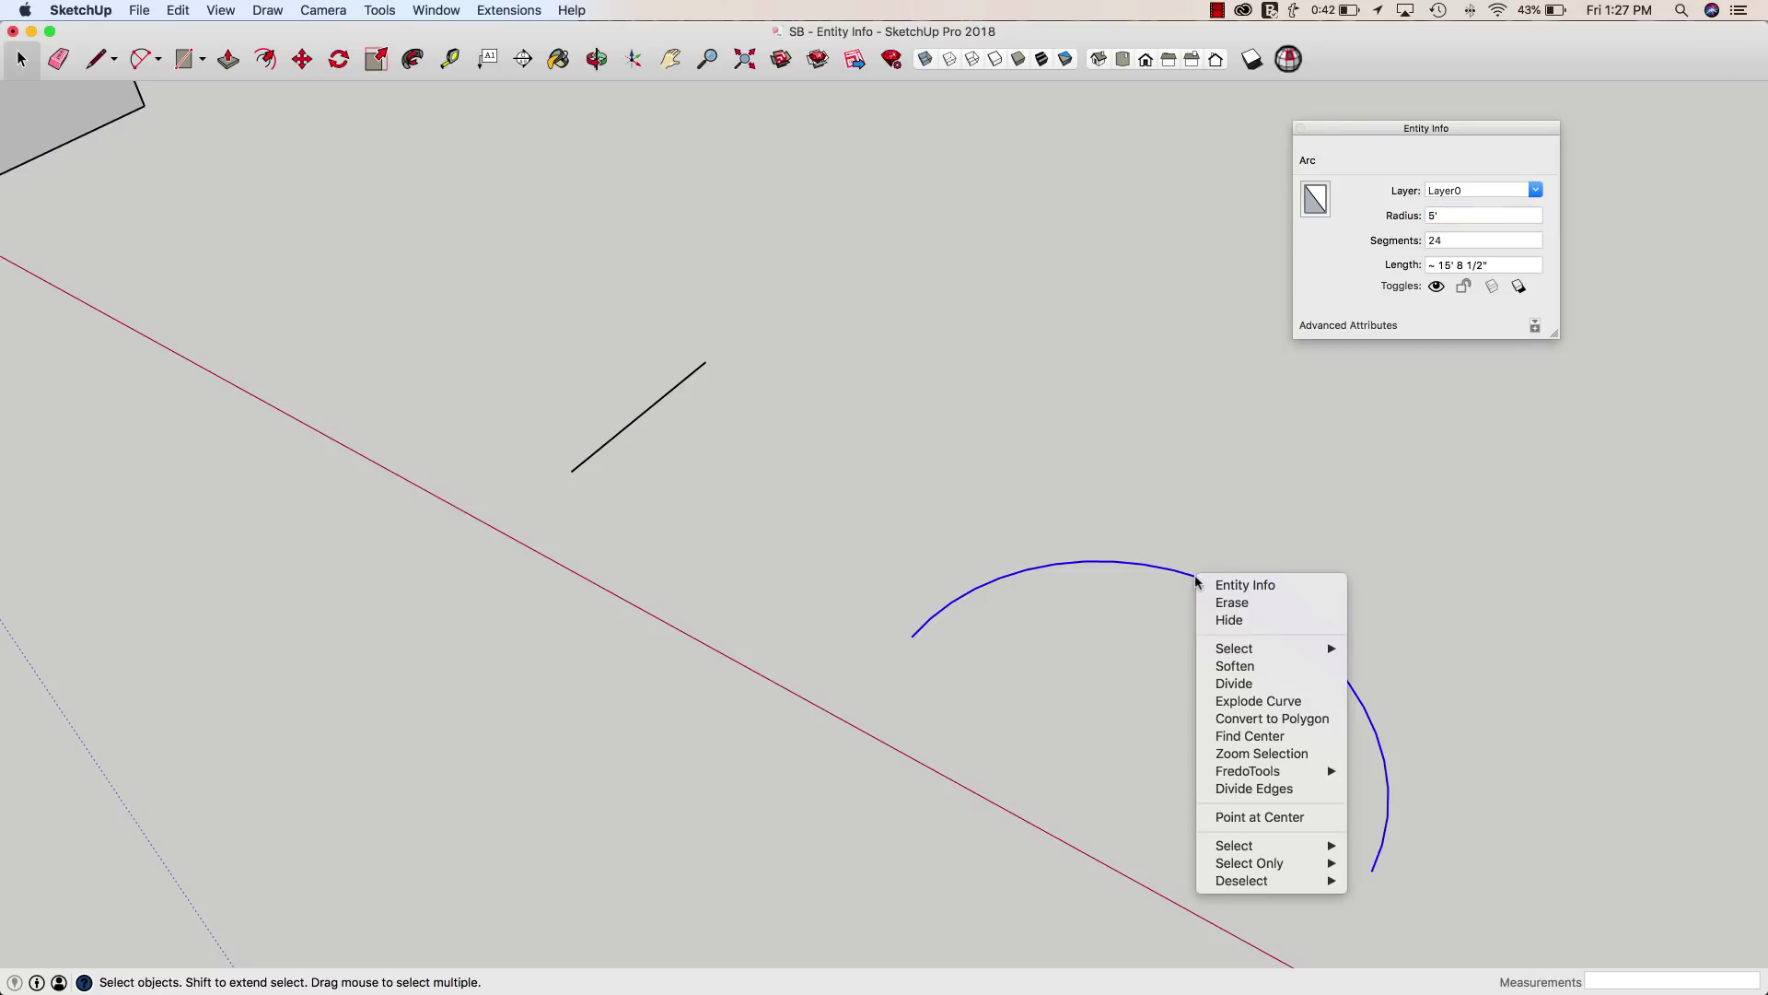
left_click(1253, 701)
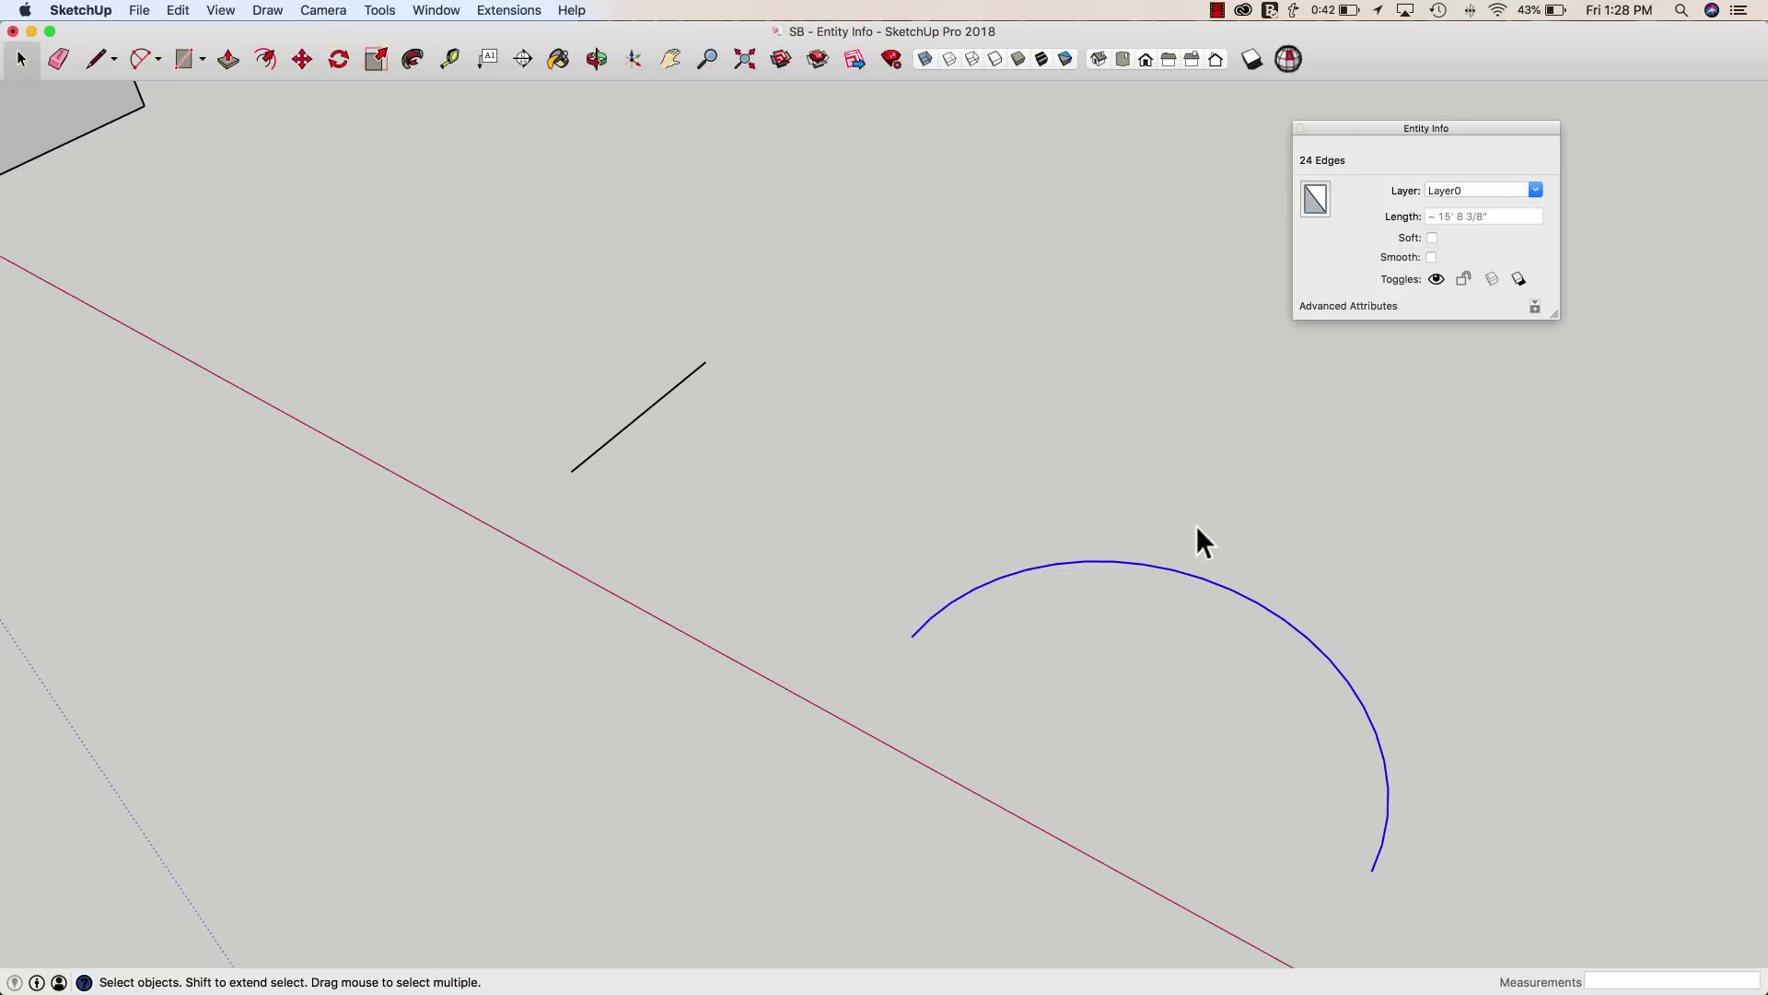
left_click(1153, 565)
left_click_drag(831, 464, 1557, 931)
left_click(1026, 735)
scroll(1015, 744, "down", 5)
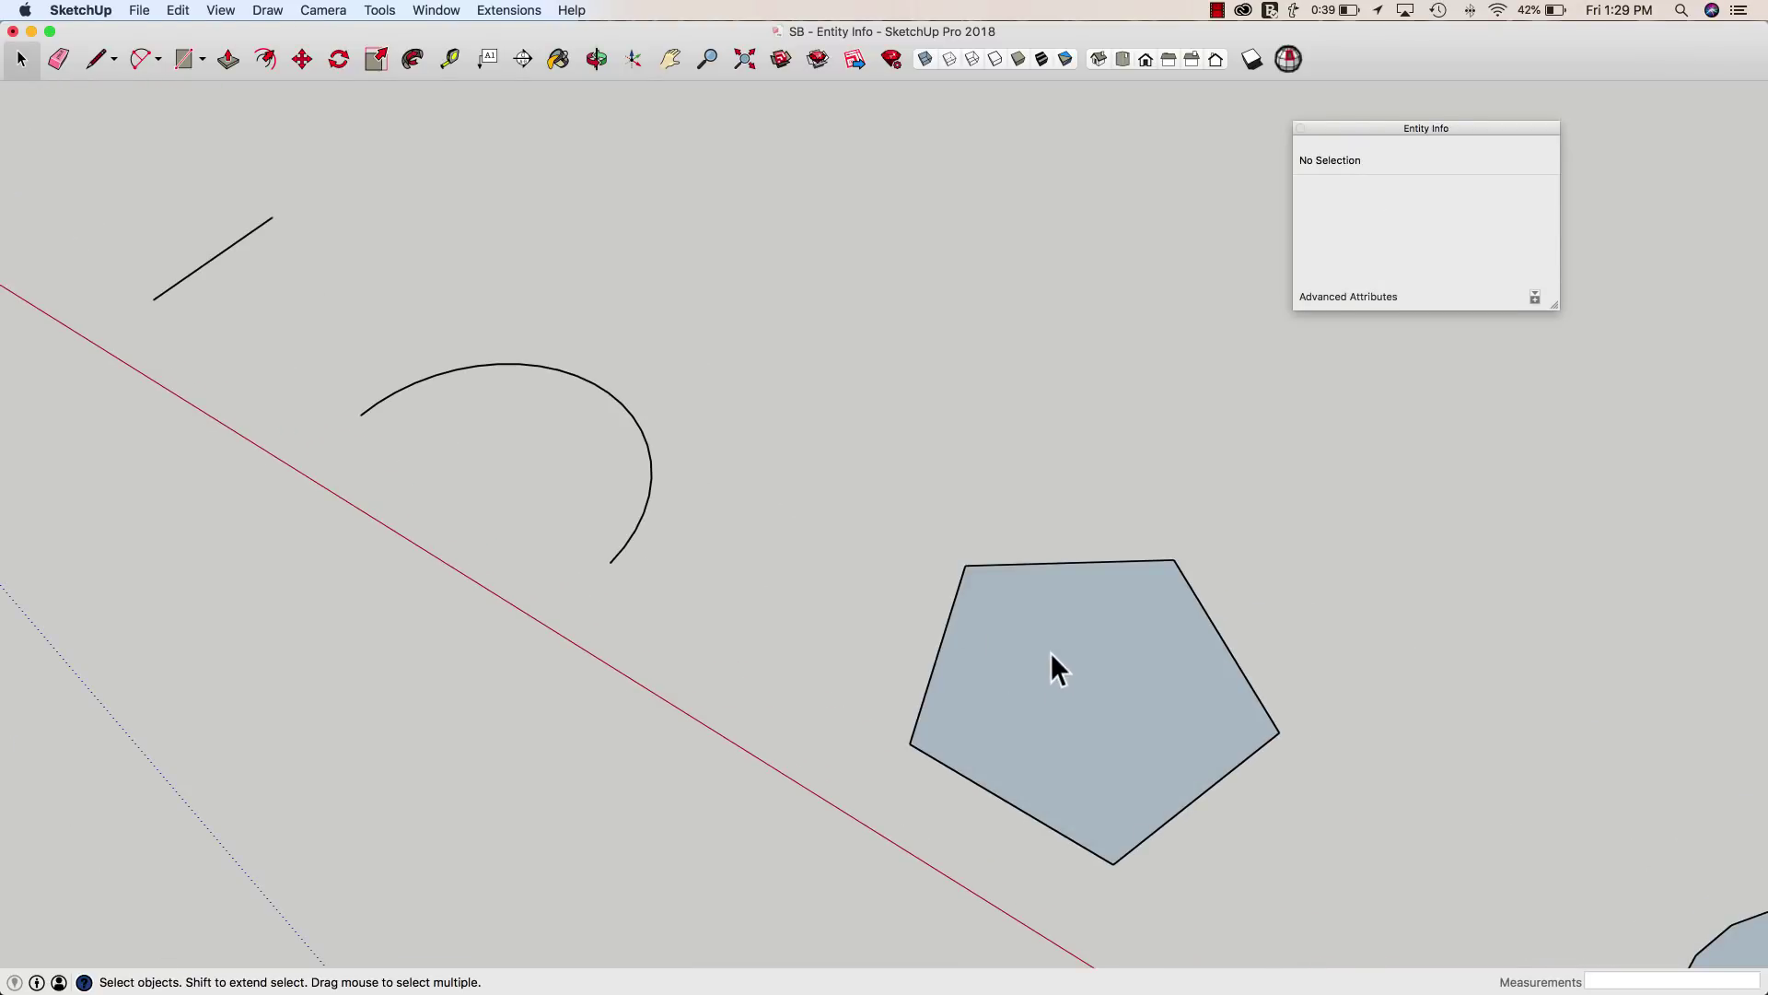
left_click(1053, 660)
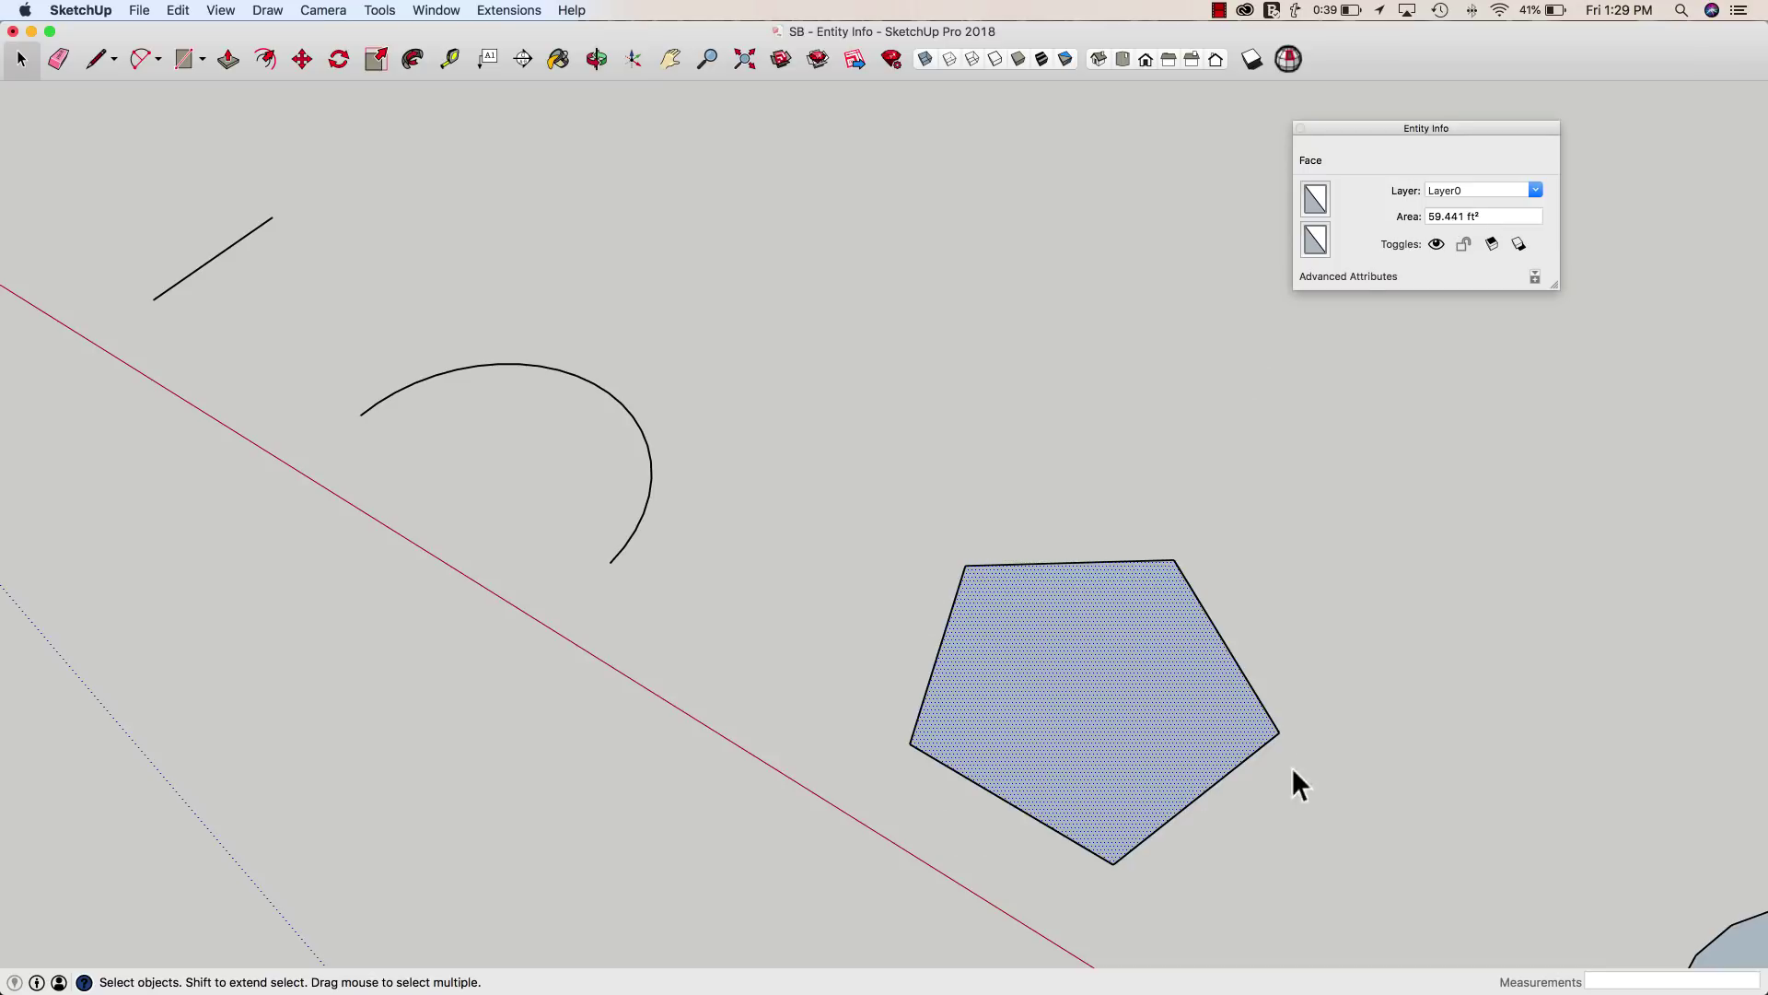
Step: Change the polygon from 5 to 6 segments and its radius to 8', giving a 48' length
left_click(1125, 561)
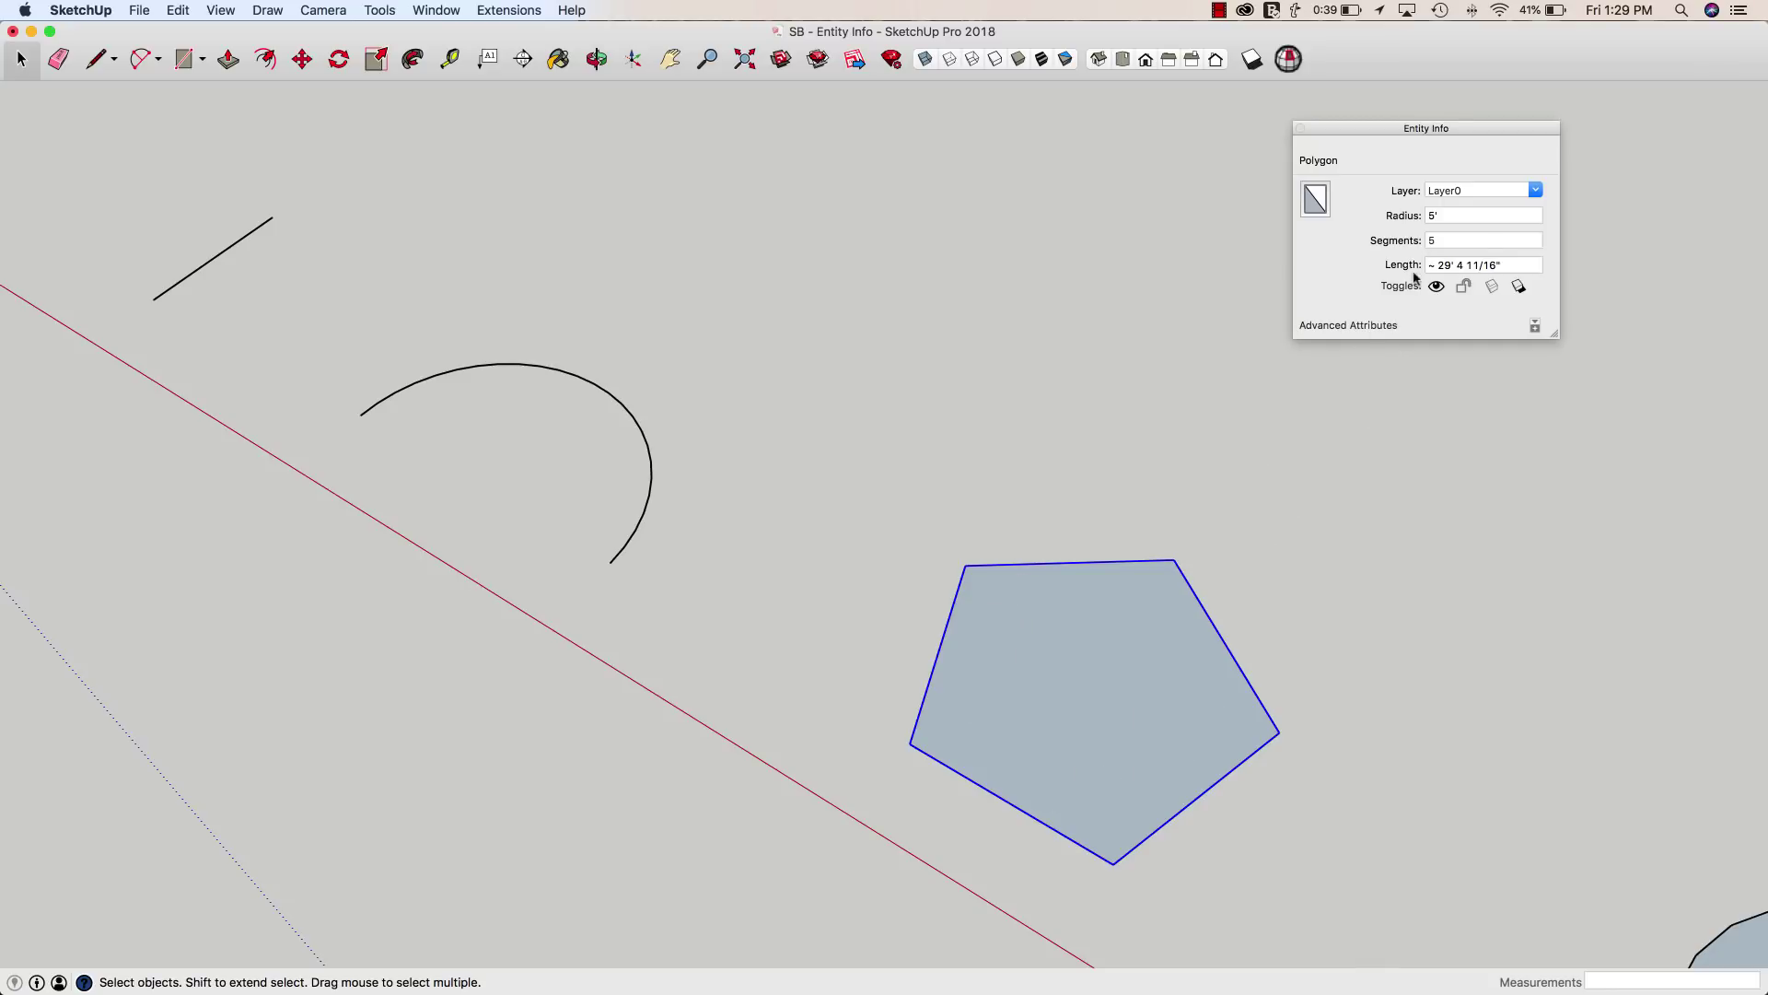
left_click(1436, 241)
left_click_drag(1436, 240, 1404, 240)
type("6")
key("Return")
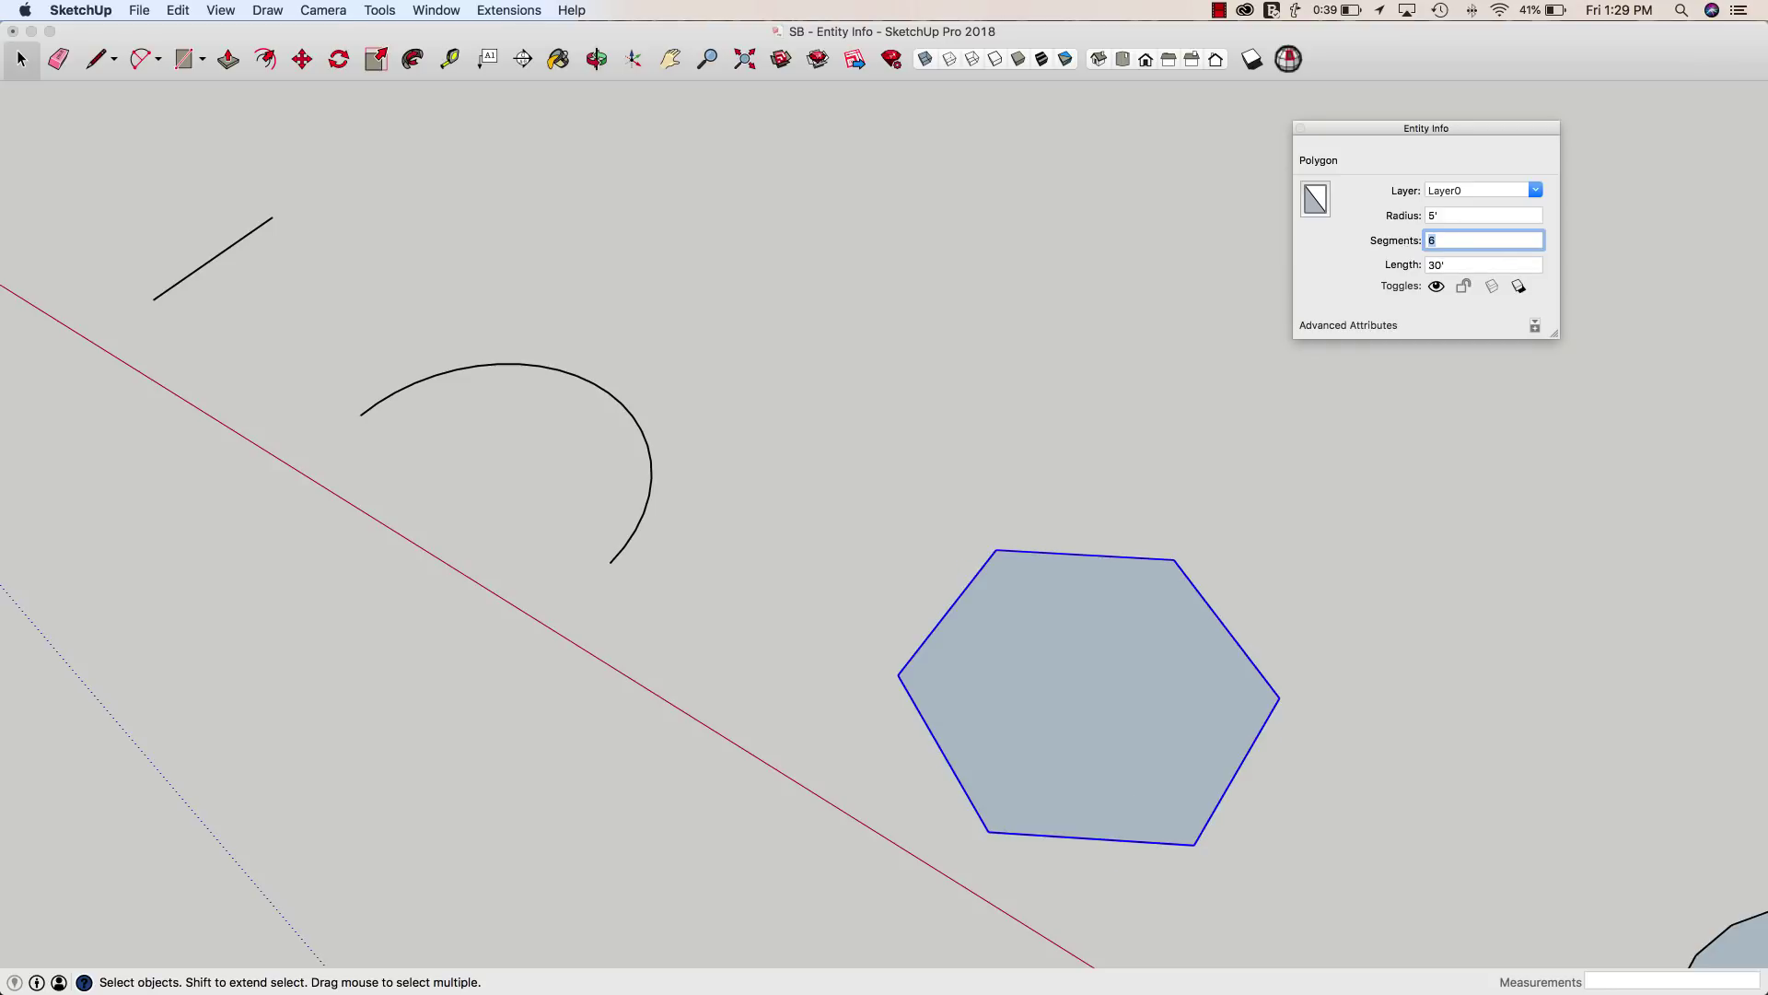
left_click_drag(1421, 215, 1392, 219)
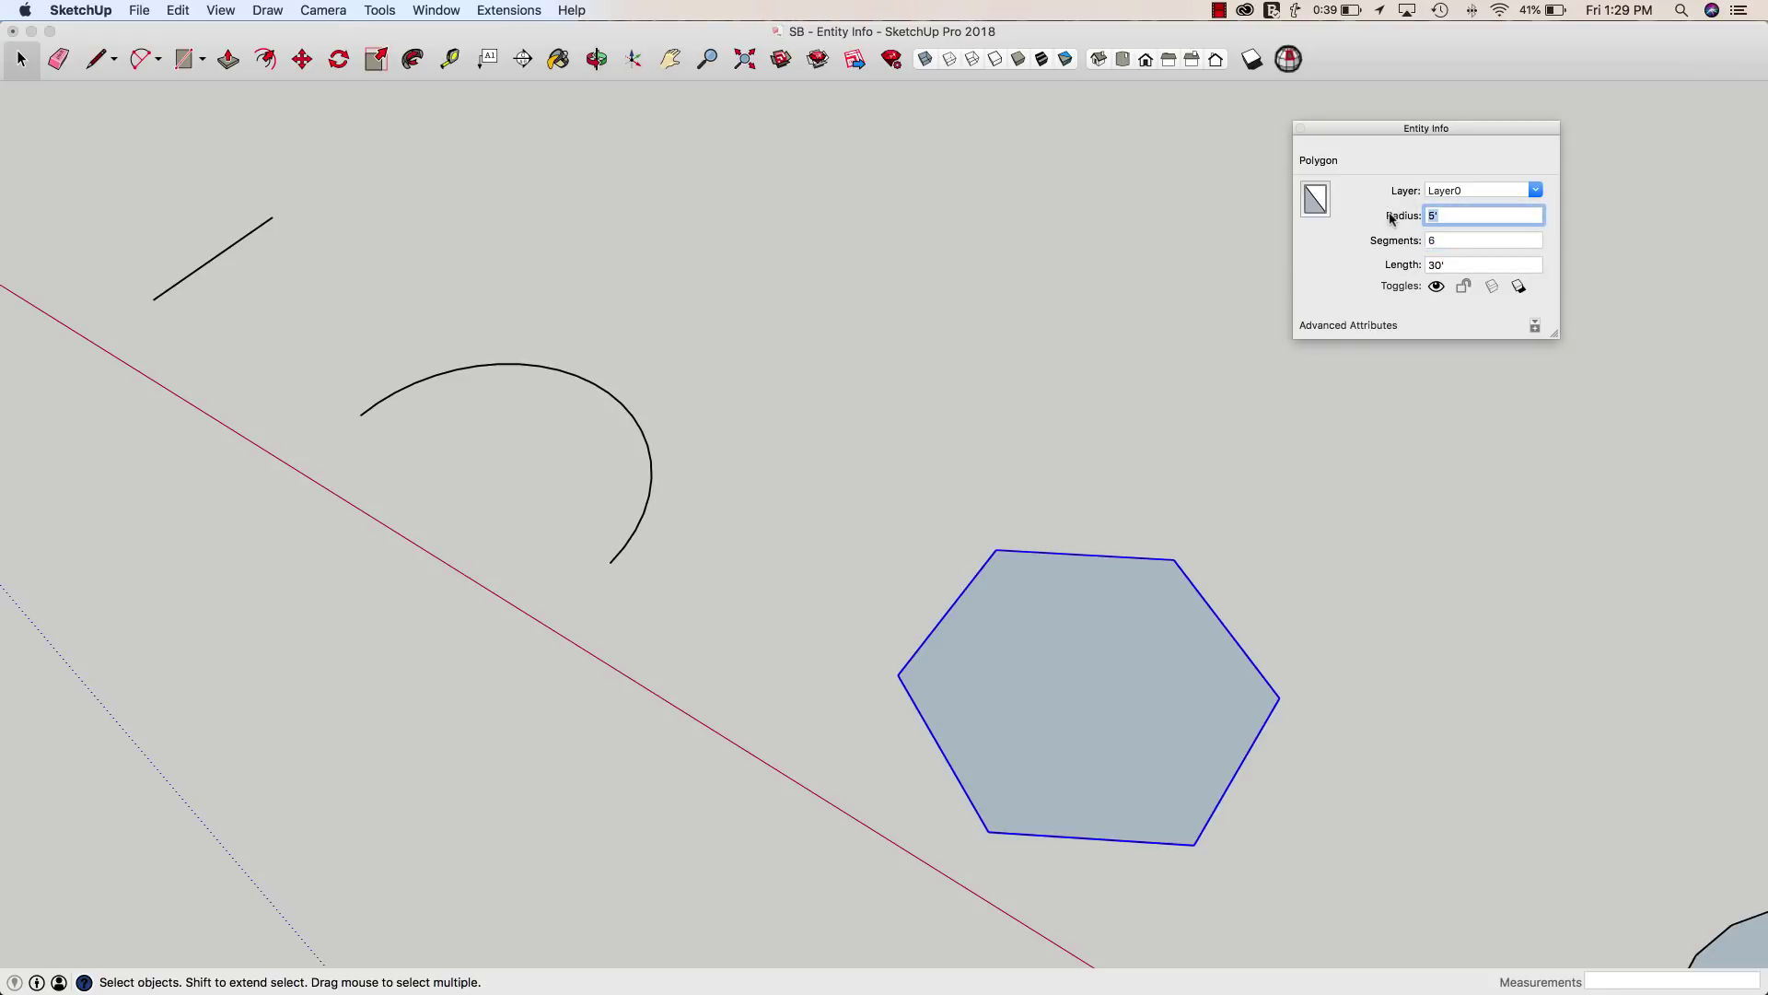
type("8")
key("Return")
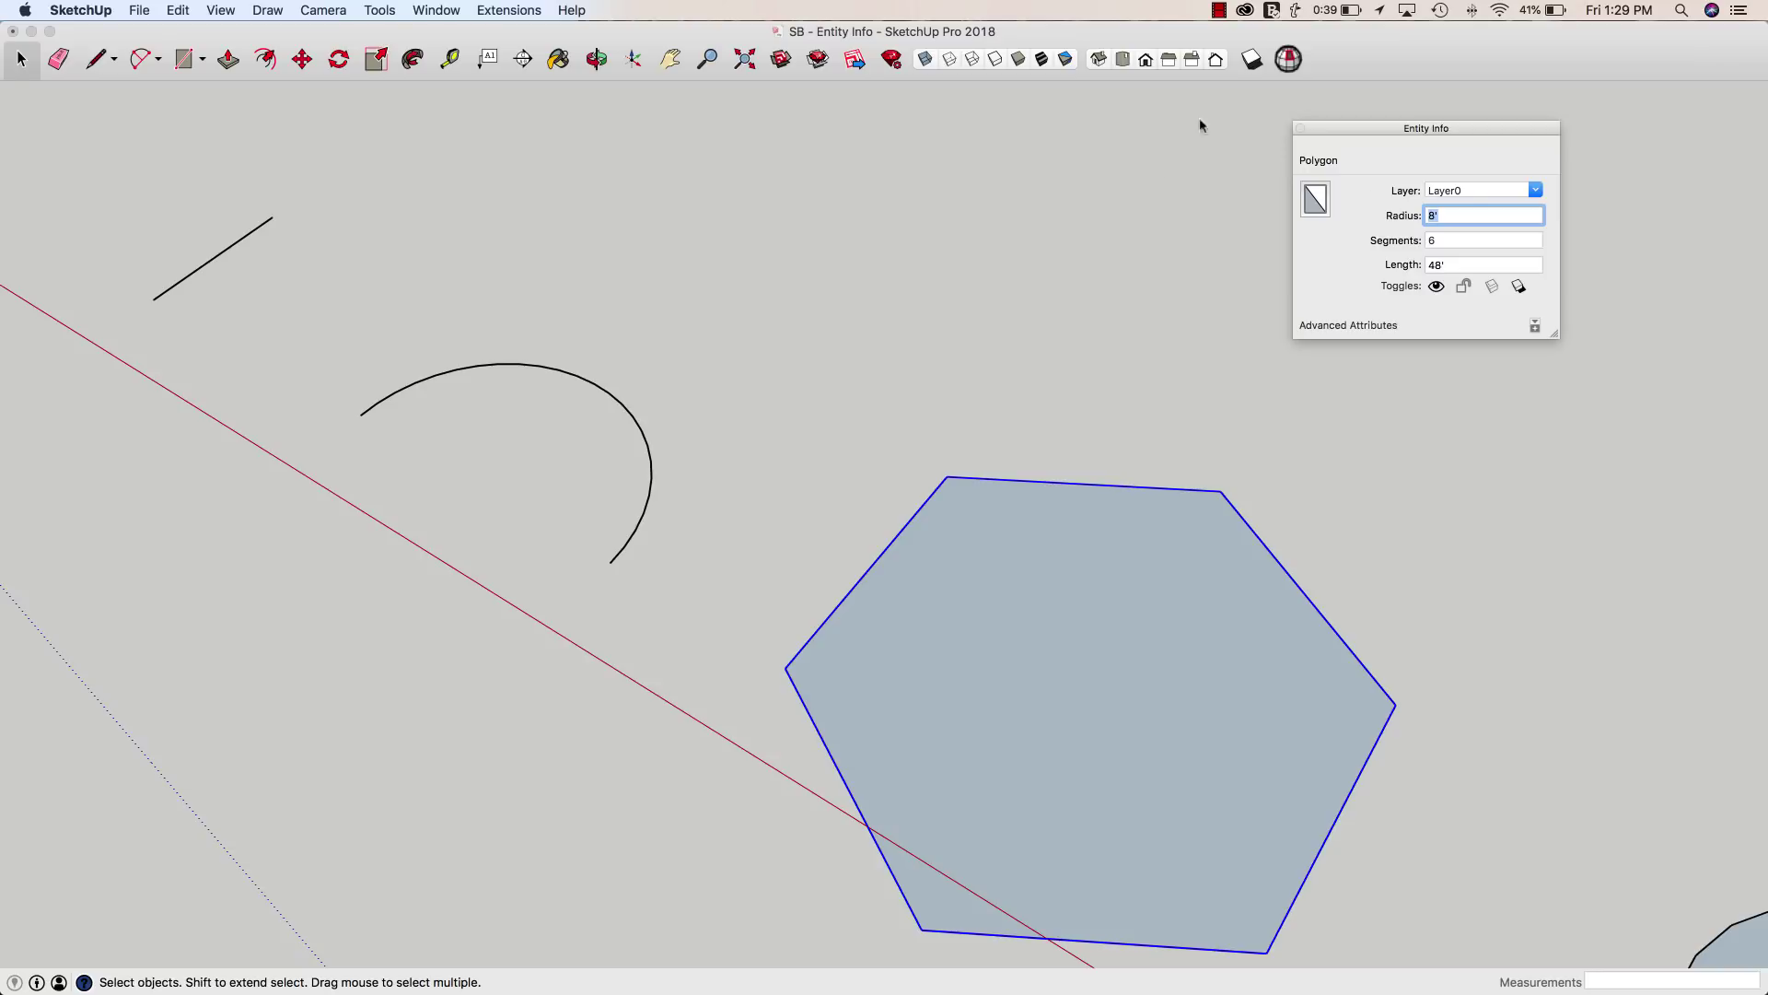
double_click(1435, 265)
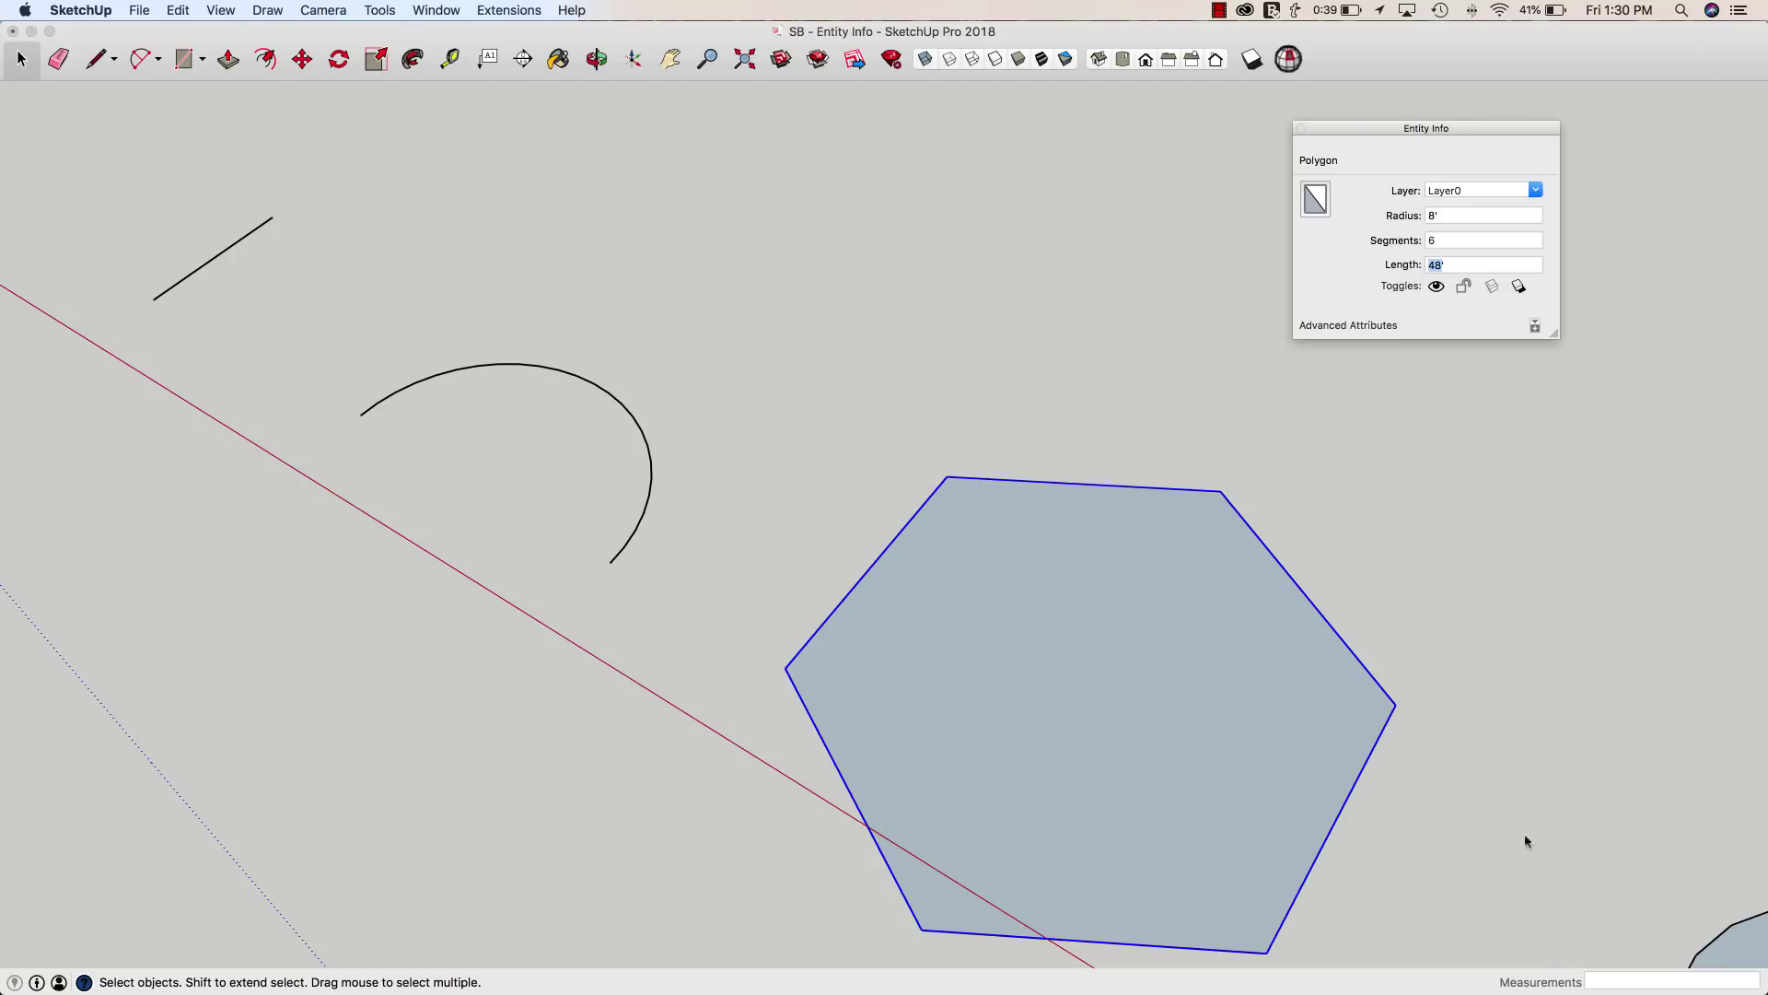
Step: Explode the hexagon into six 8' edges, check one edge's length, and scroll to the circle
left_click(1137, 446)
right_click(1053, 484)
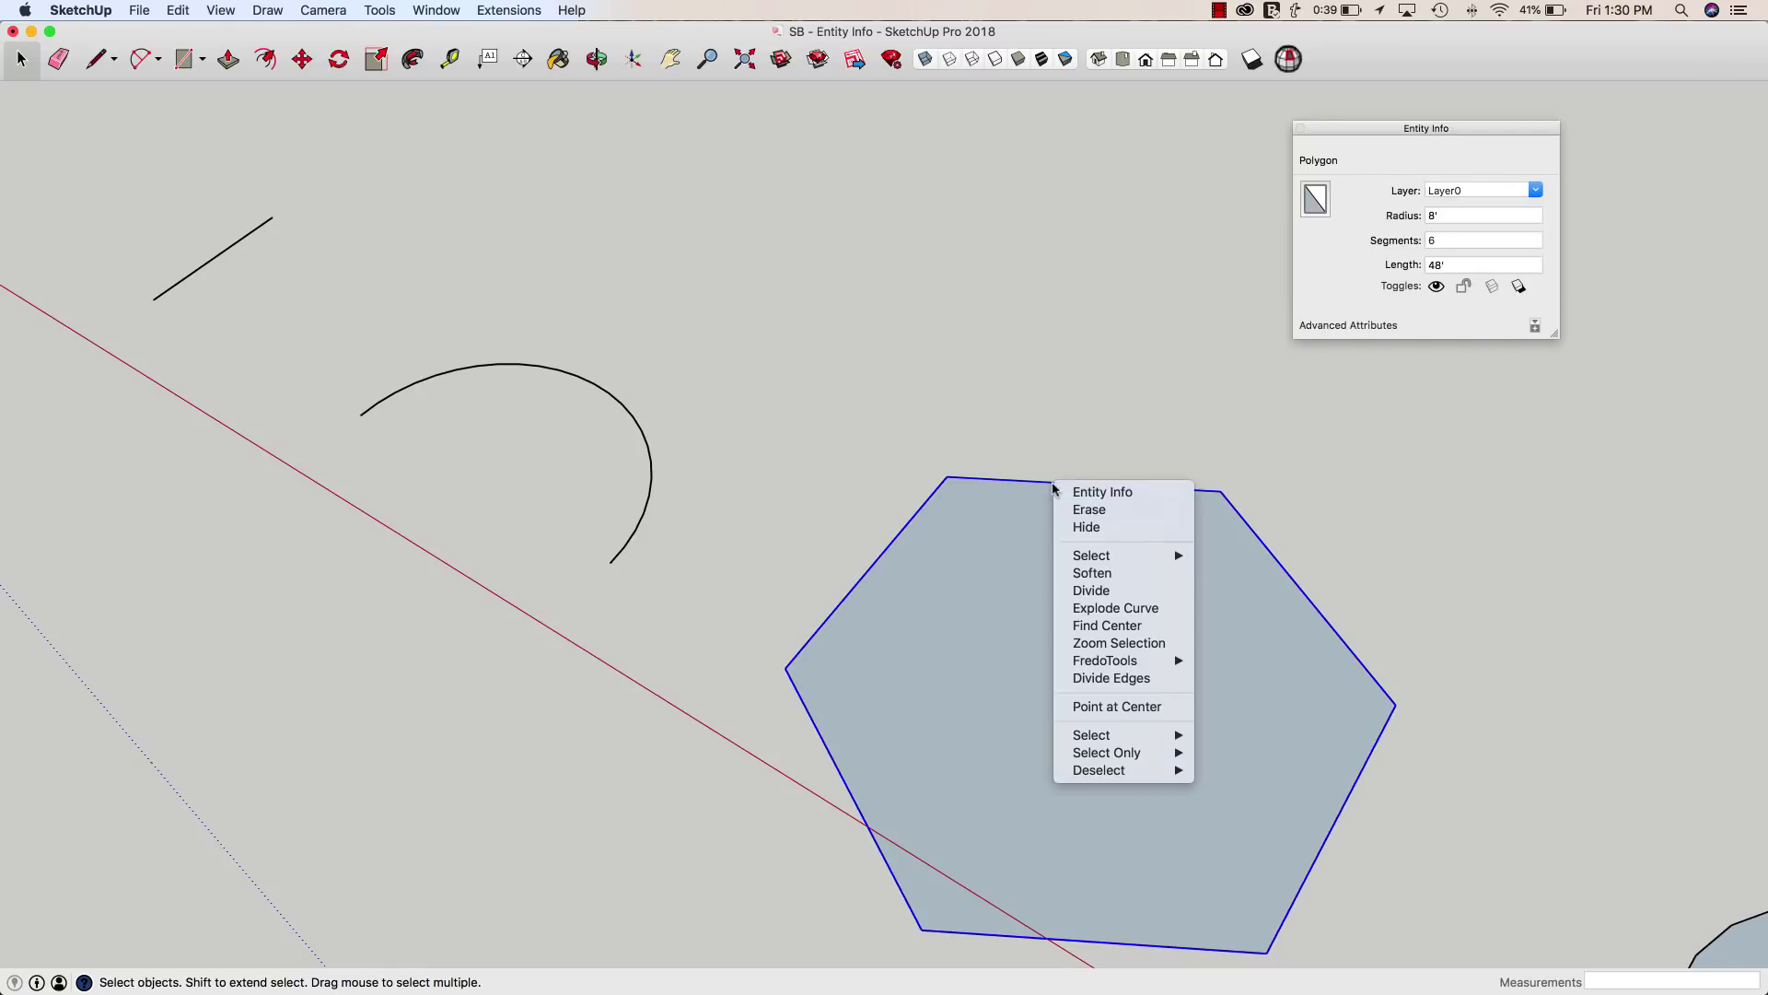
left_click(1128, 608)
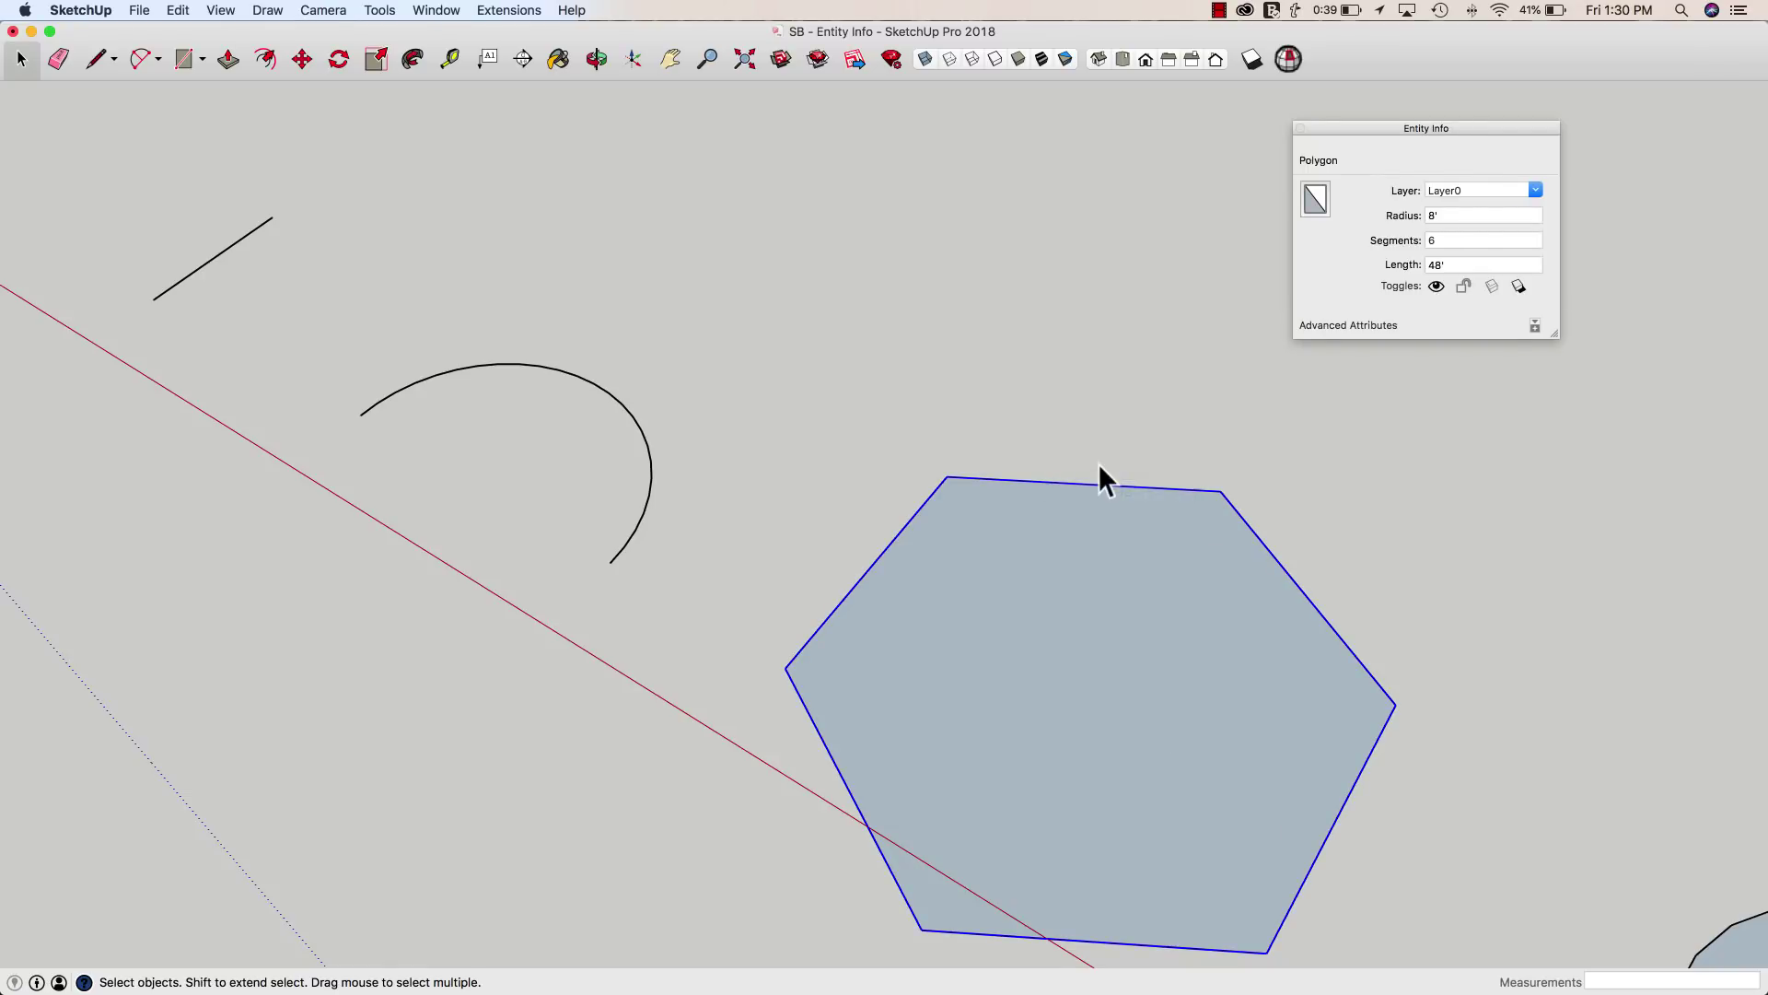
left_click(1006, 447)
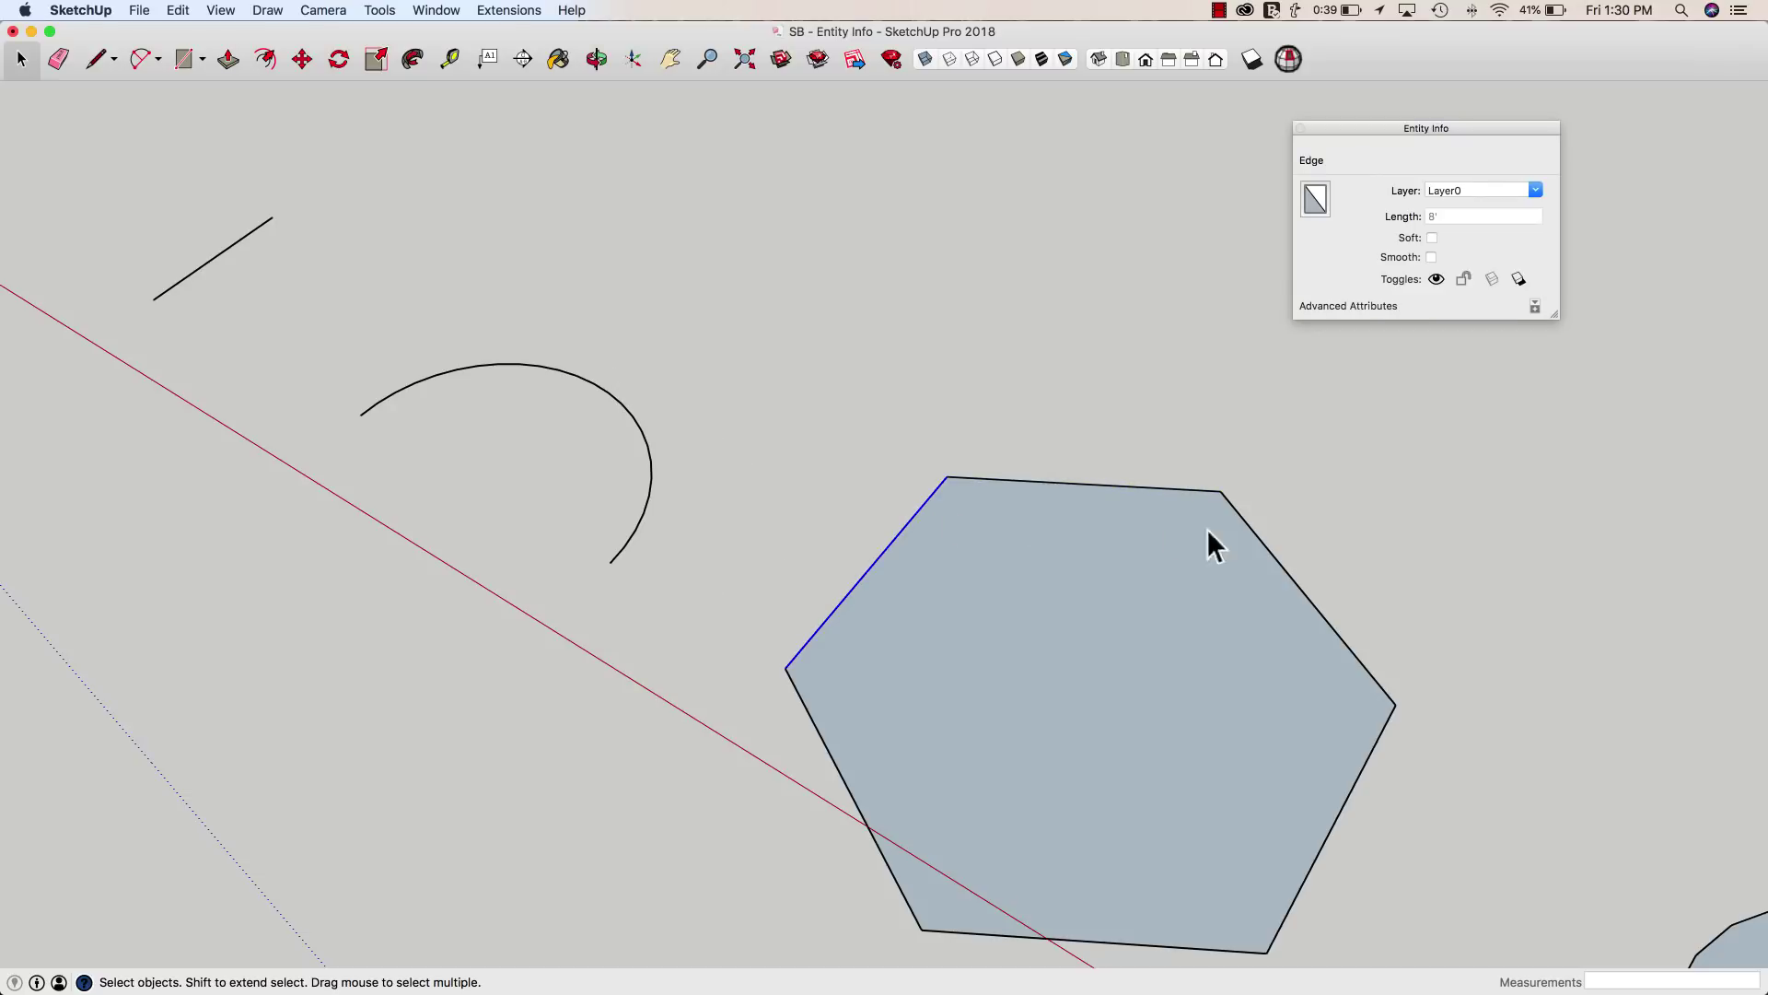
left_click(1248, 530)
scroll(959, 418, "down", 10)
scroll(1012, 457, "down", 3)
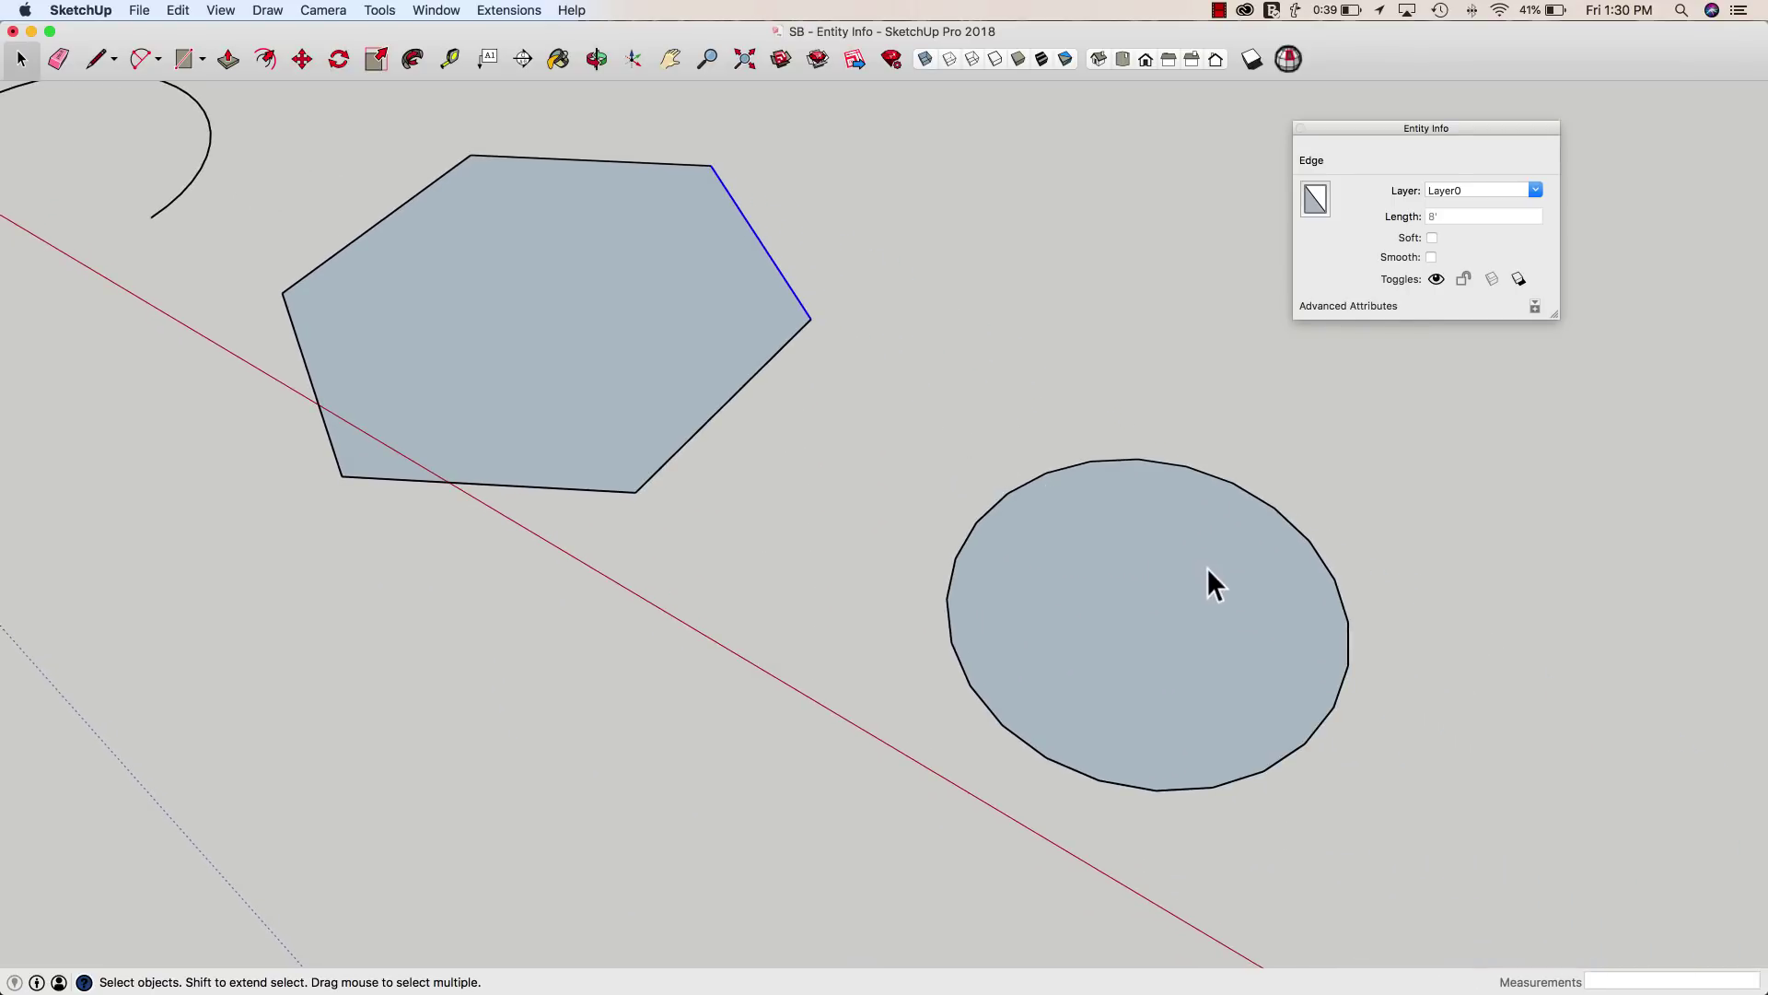
Step: Select the circle's outline and set its Entity Info segment count to 48
left_click(1204, 581)
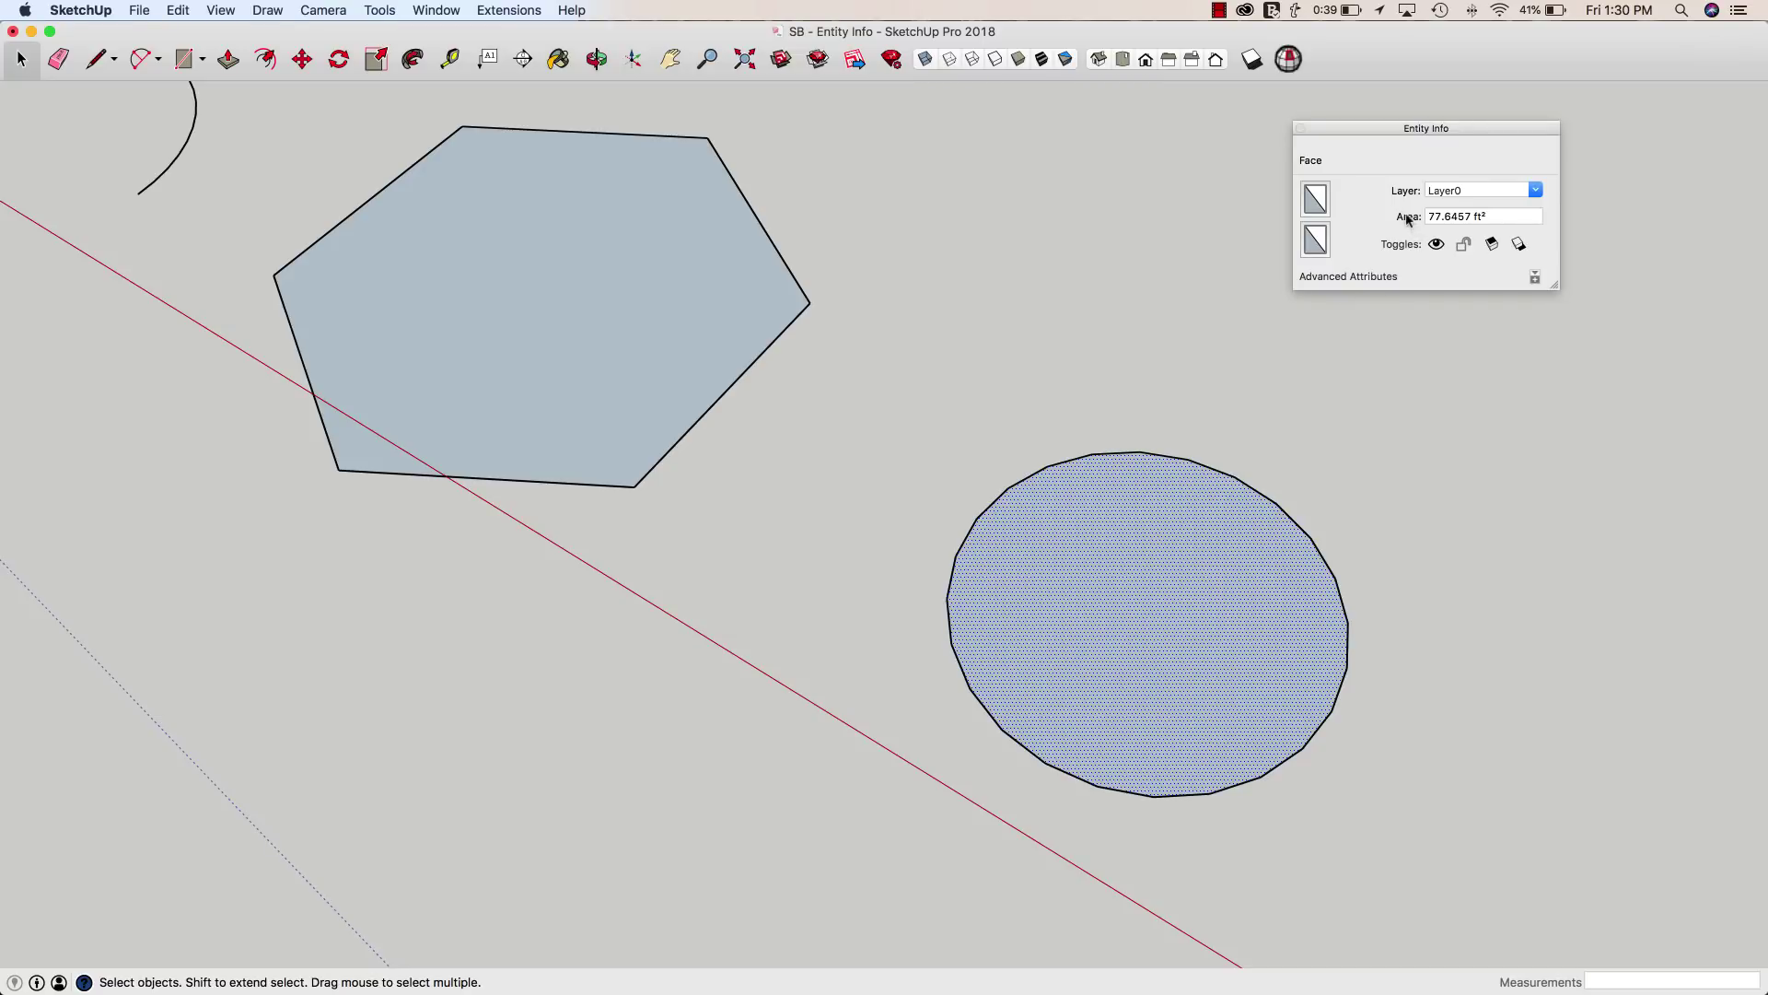
left_click(1078, 461)
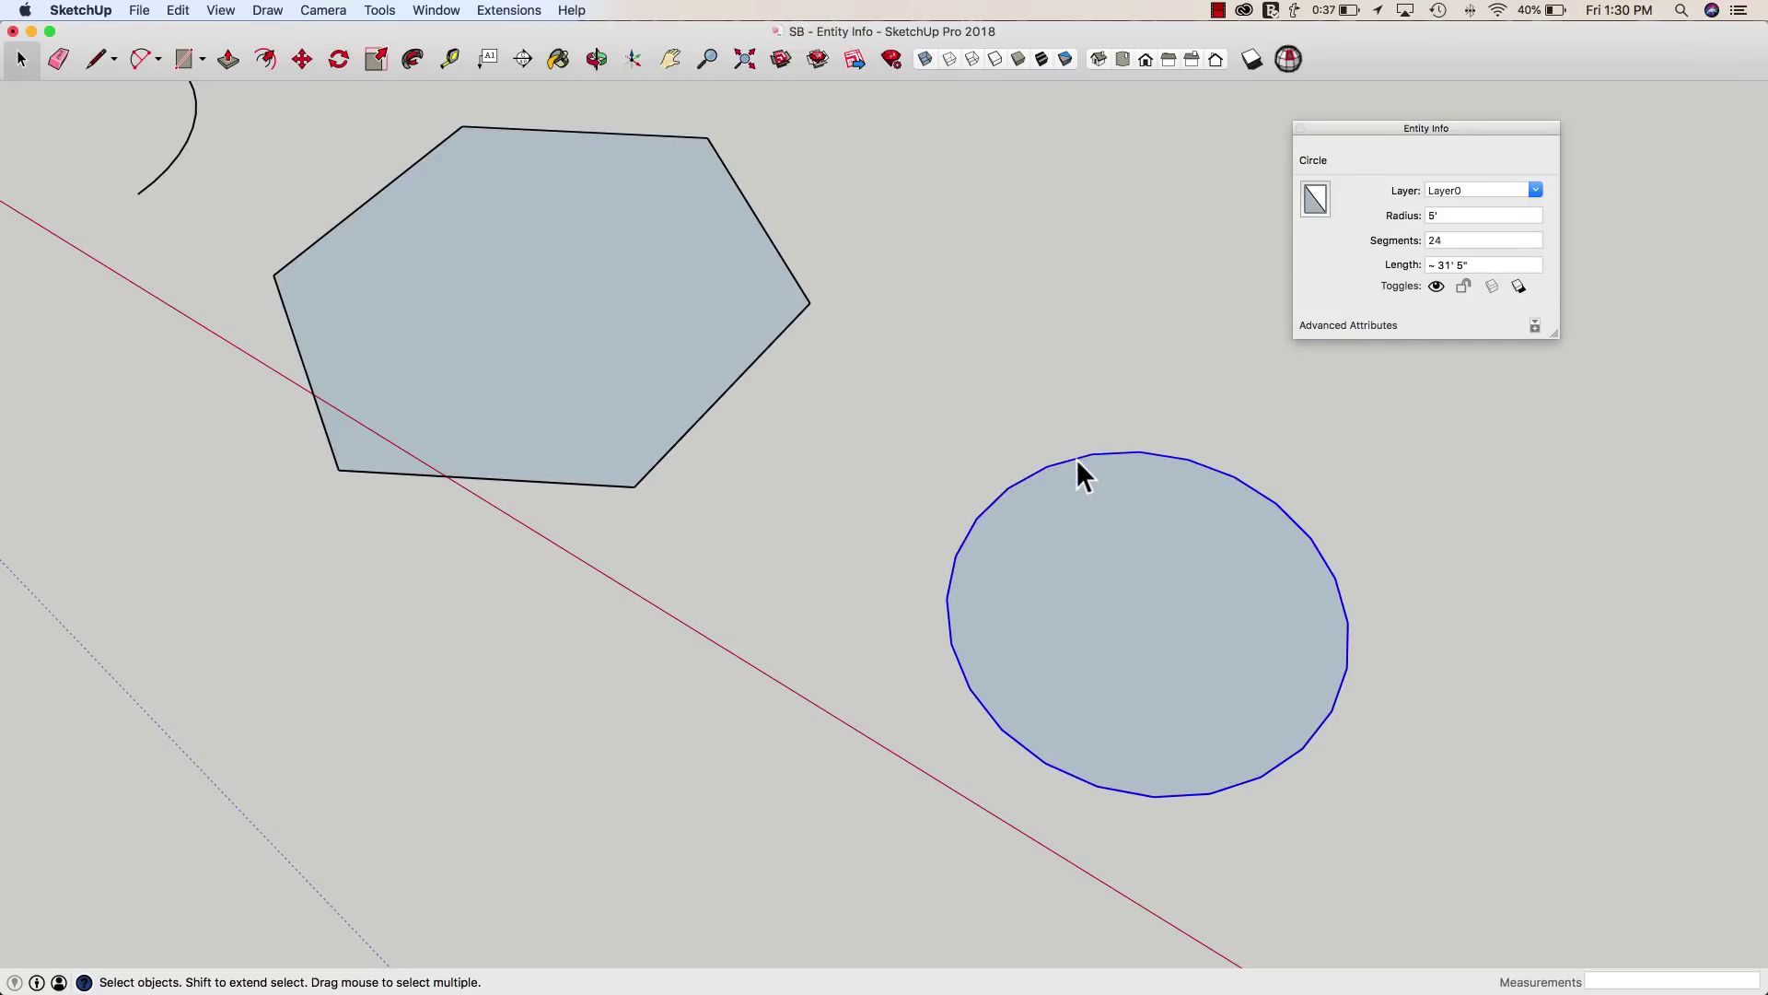
left_click(1454, 241)
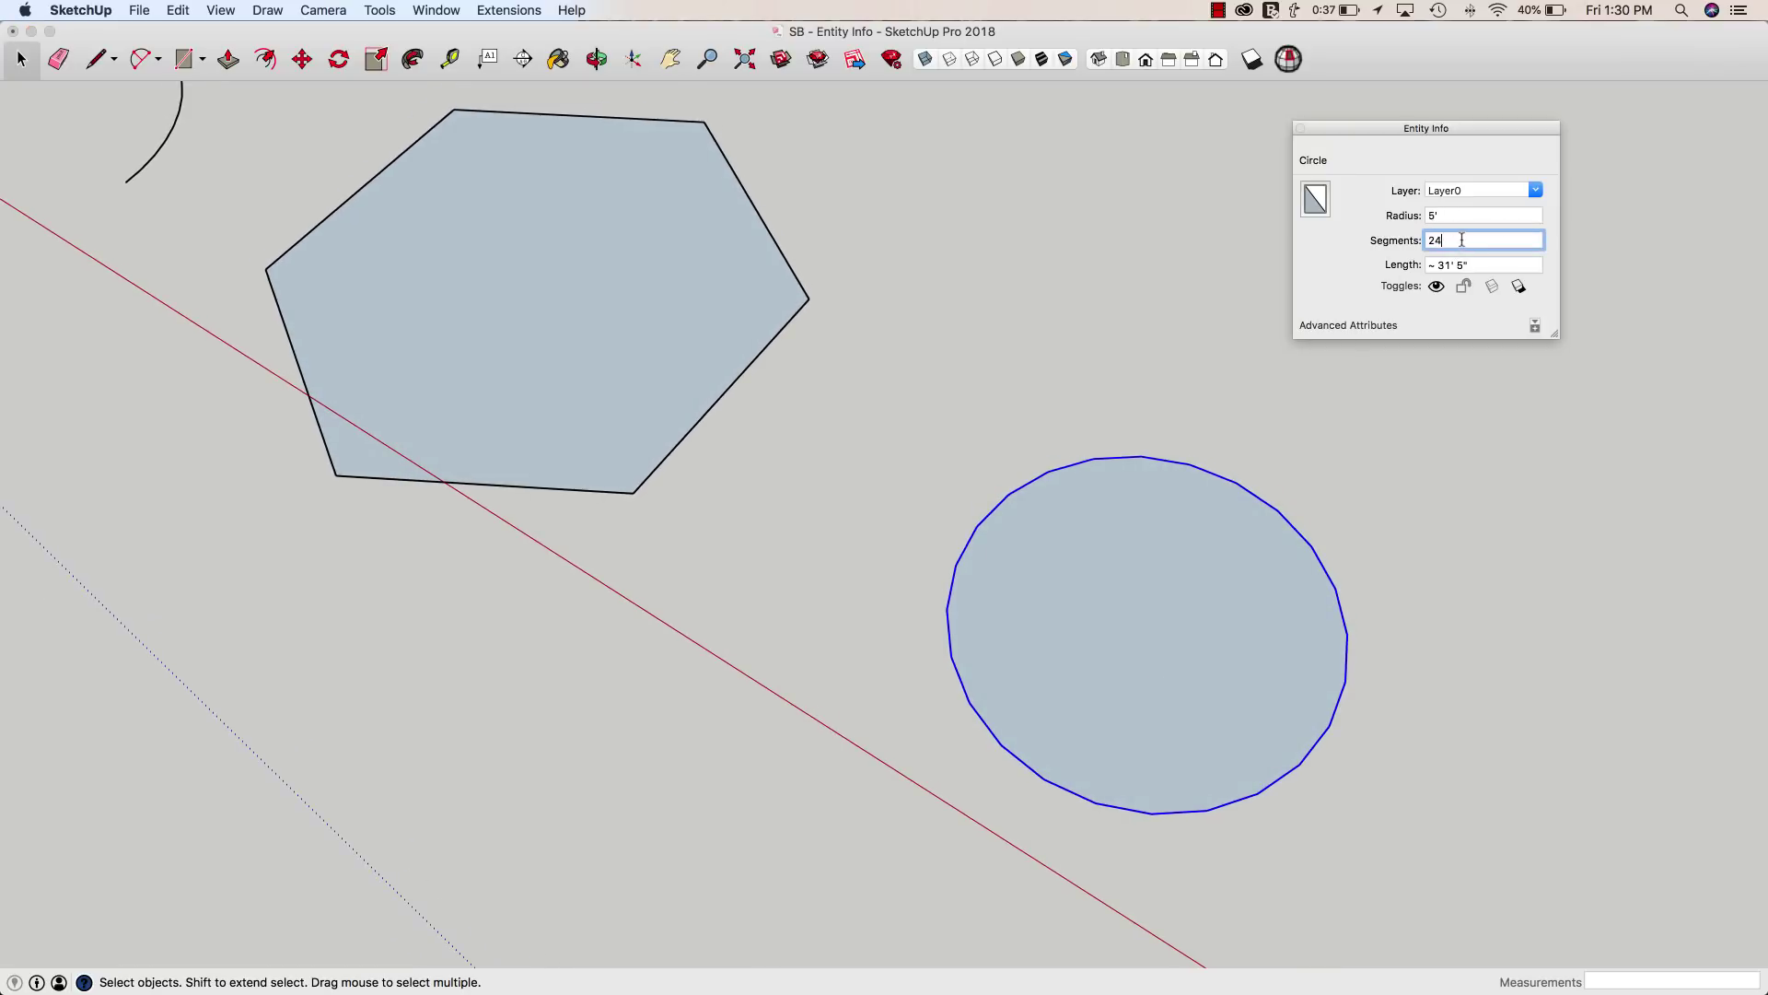
double_click(1434, 242)
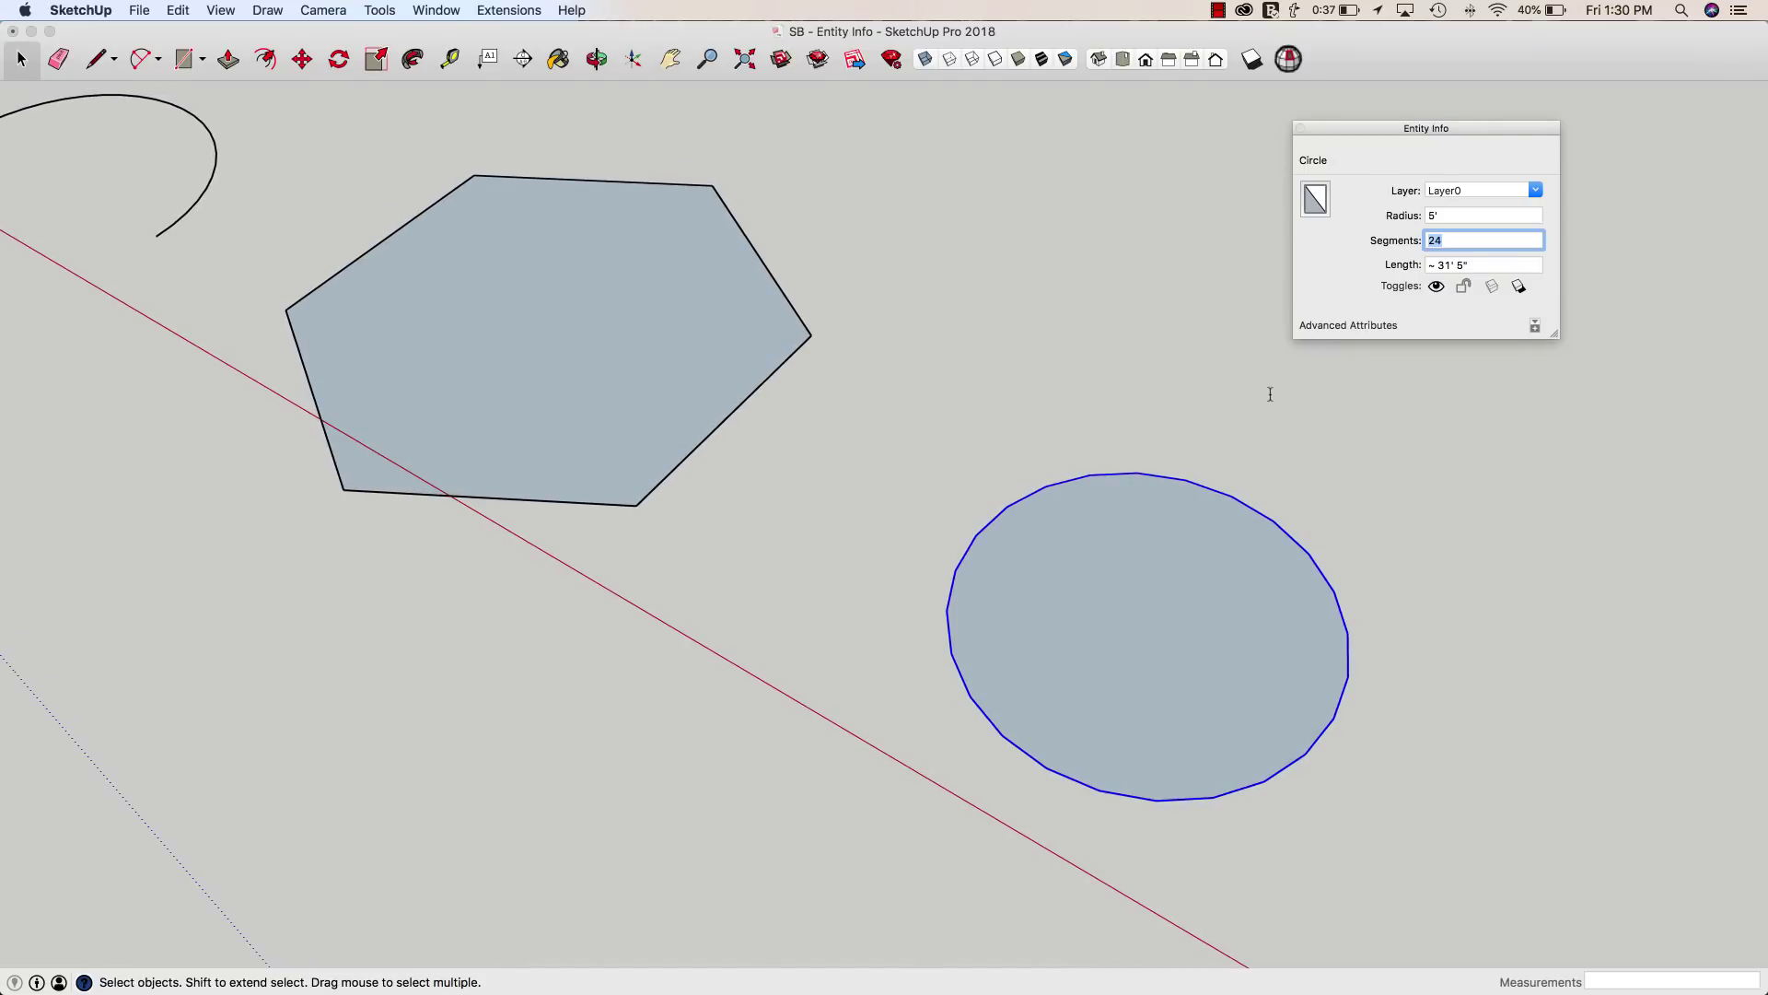
type("48")
key("Return")
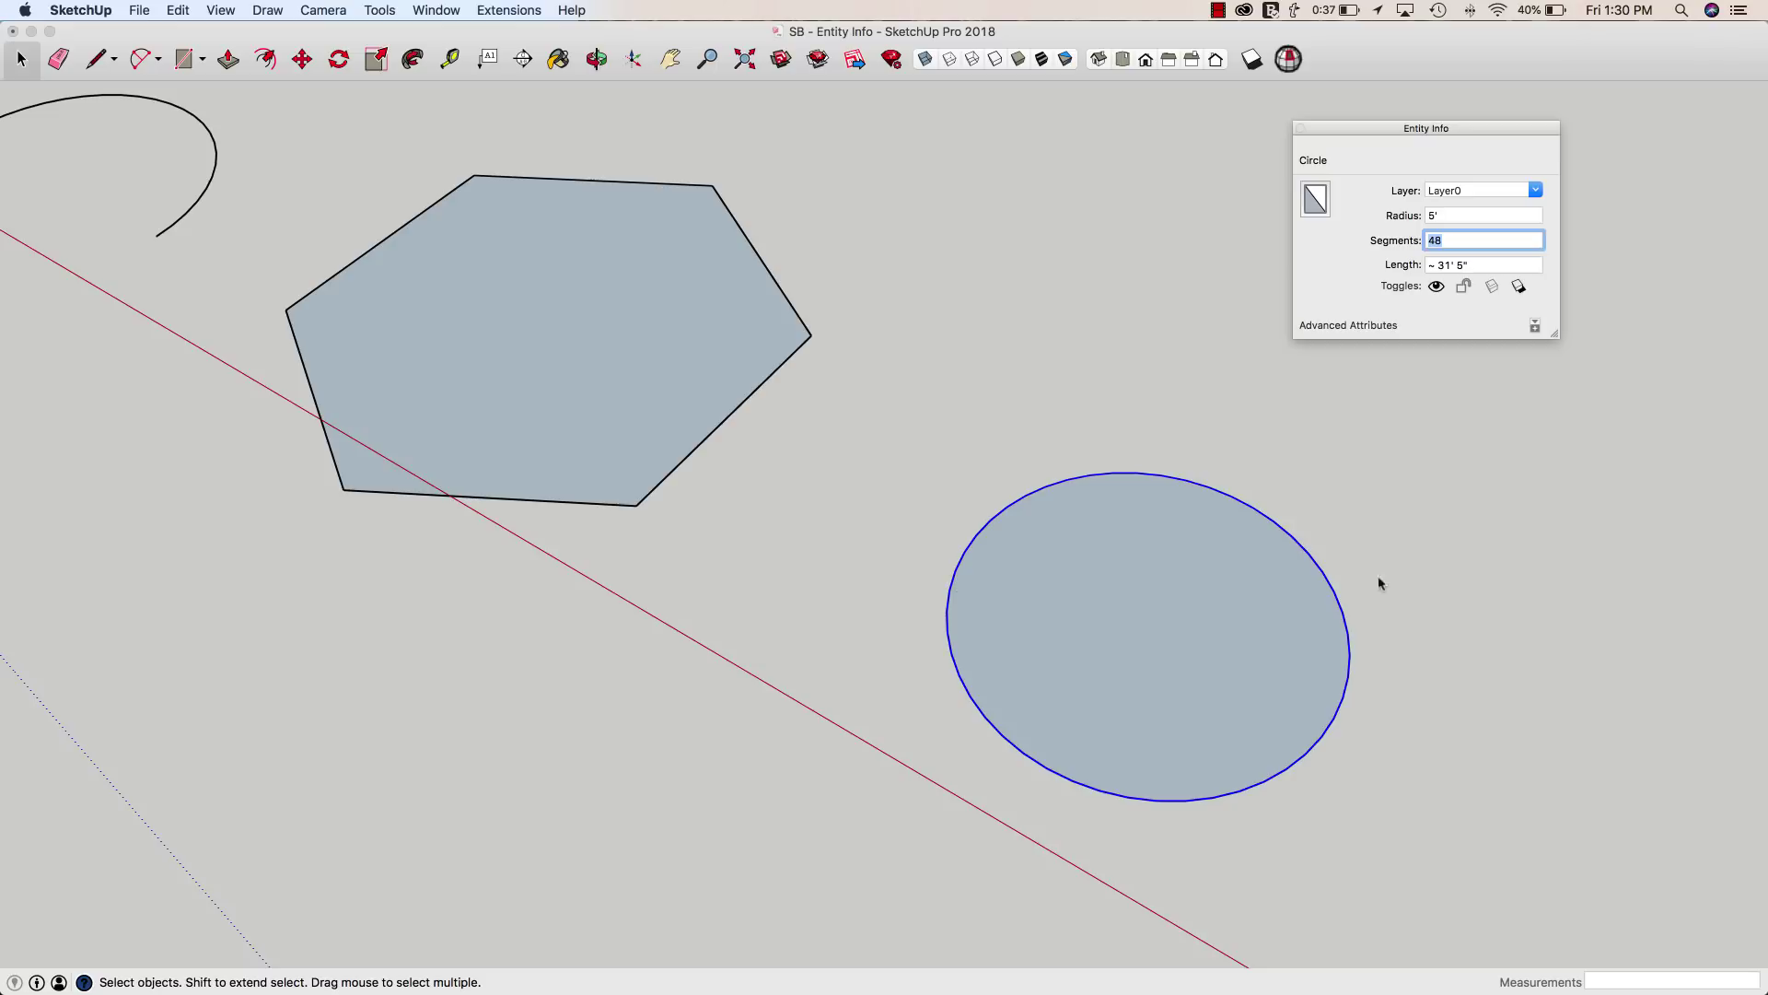
Step: Orbit around the shapes and change the circle's segments to 24
middle_click_drag(1366, 614, 1061, 552)
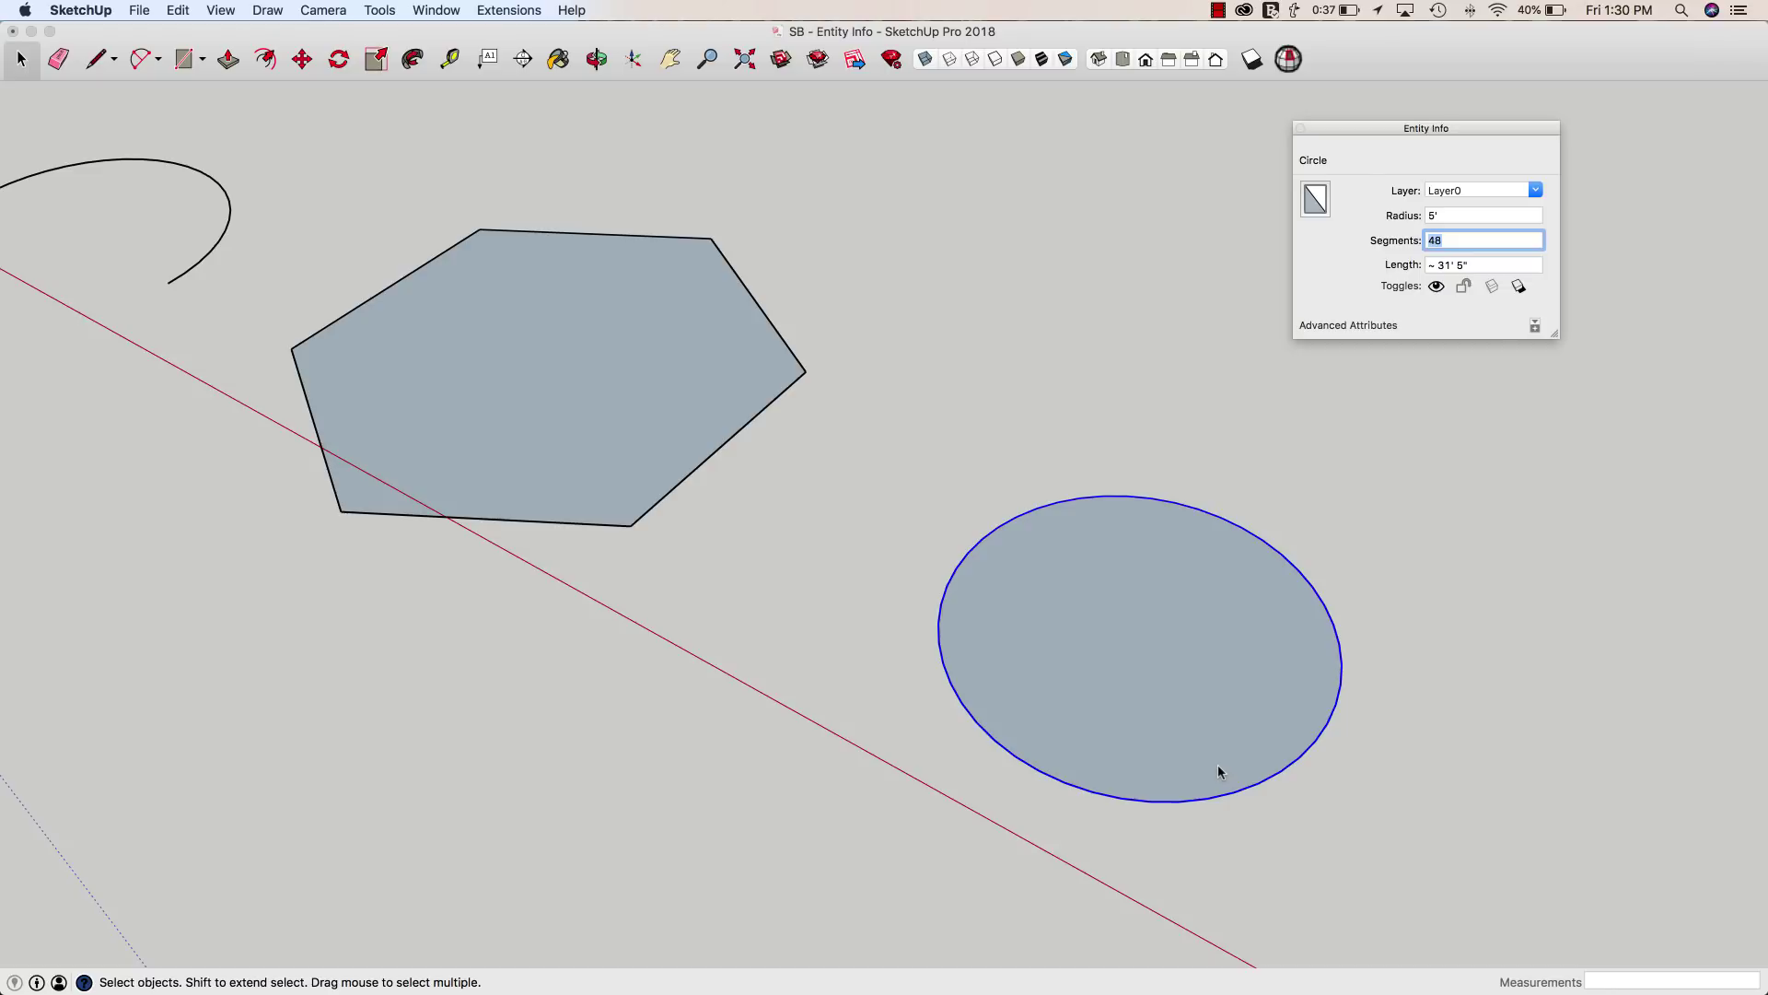
middle_click_drag(1190, 753, 1357, 685)
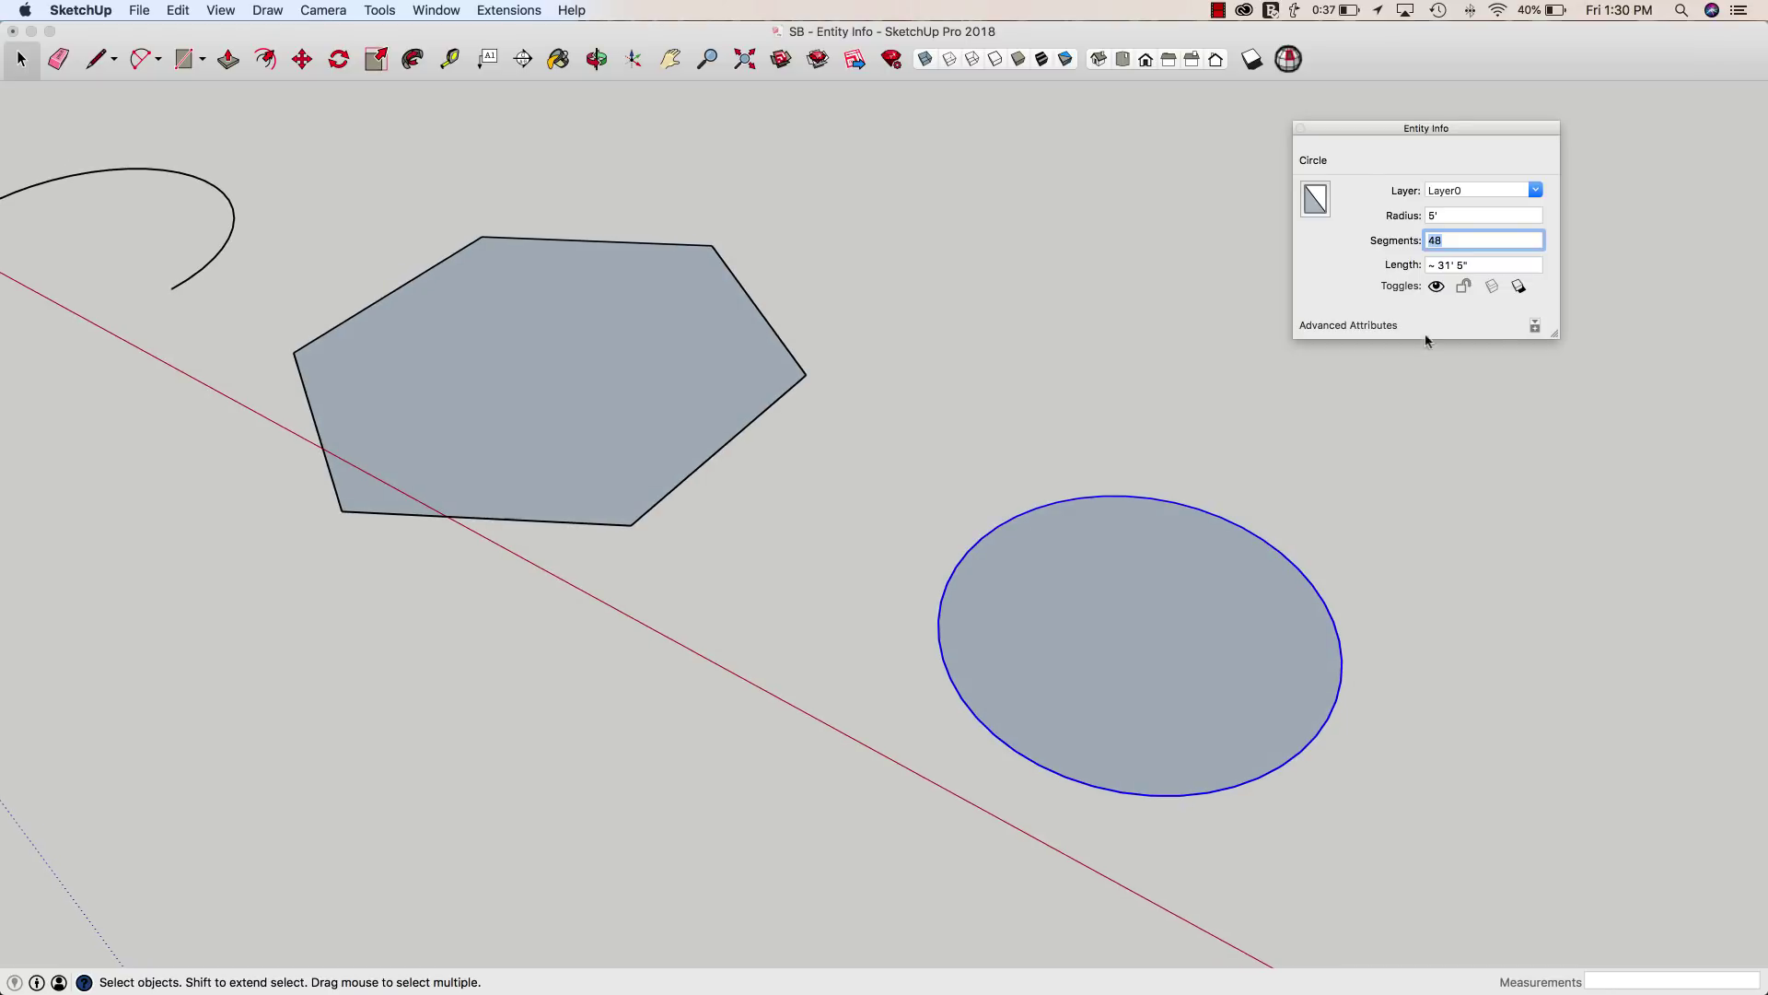
middle_click_drag(1350, 391, 1408, 310)
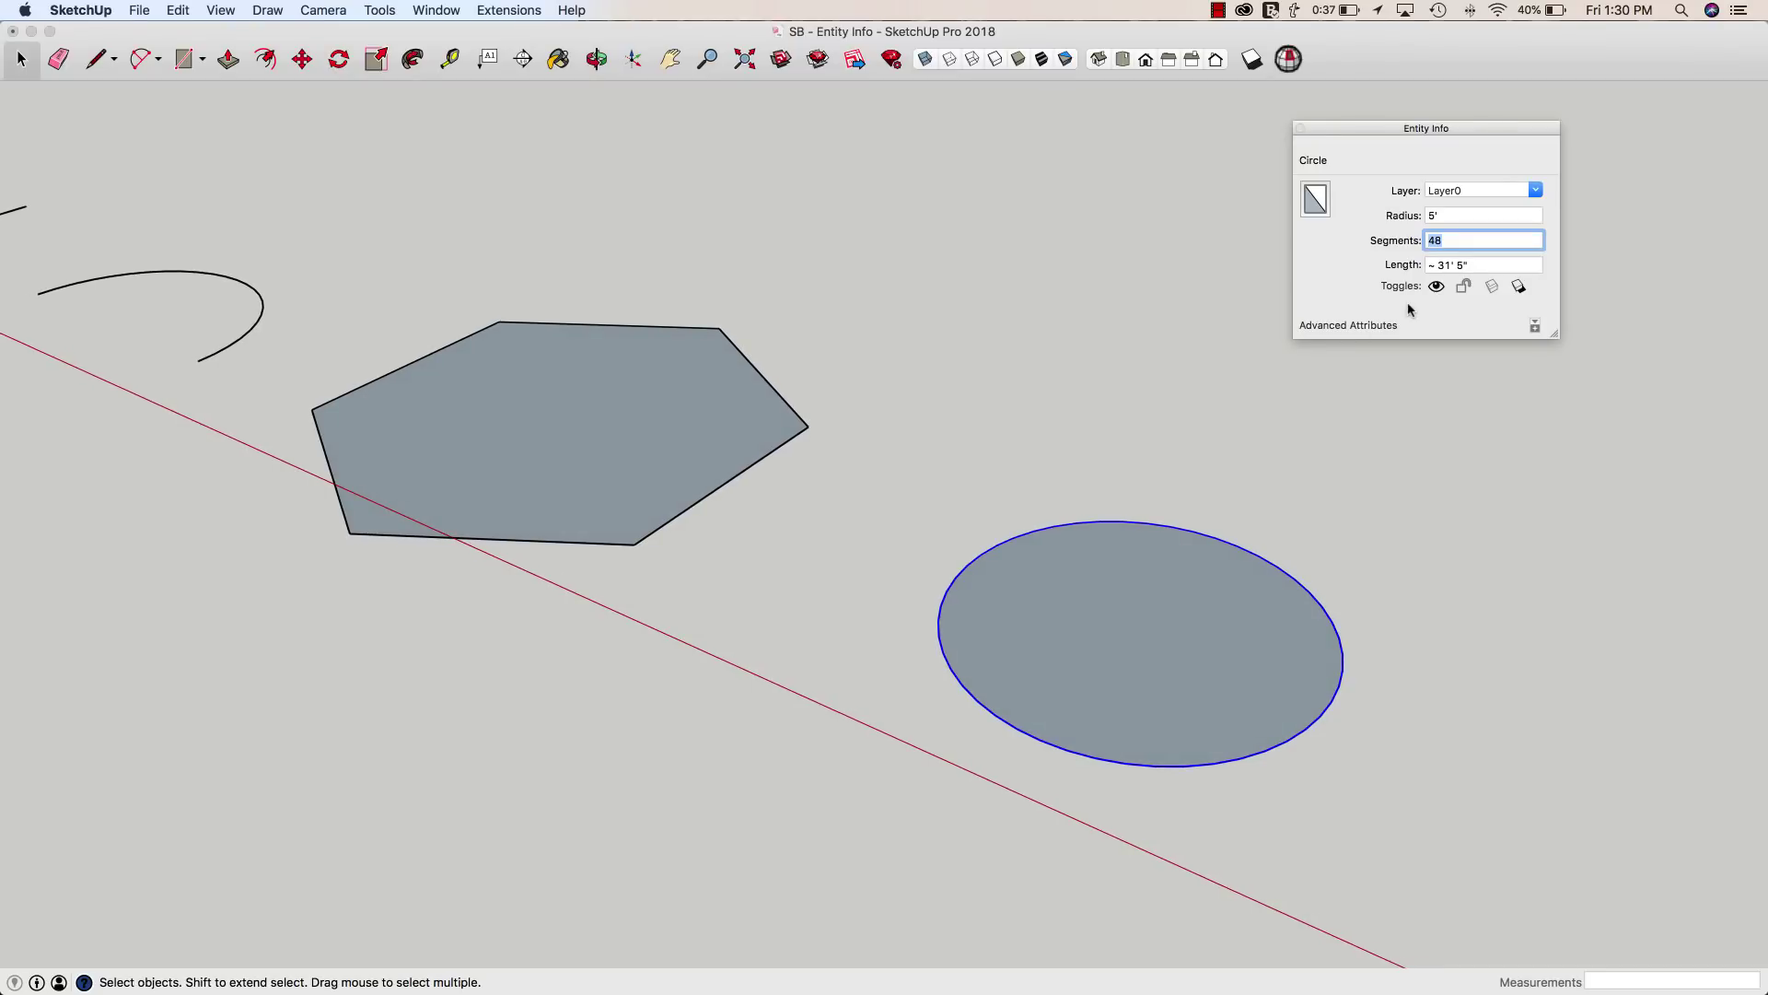
type("24")
key("Return")
Step: Clear the segment count and dismiss the segment range warning
middle_click_drag(1241, 631, 1152, 604)
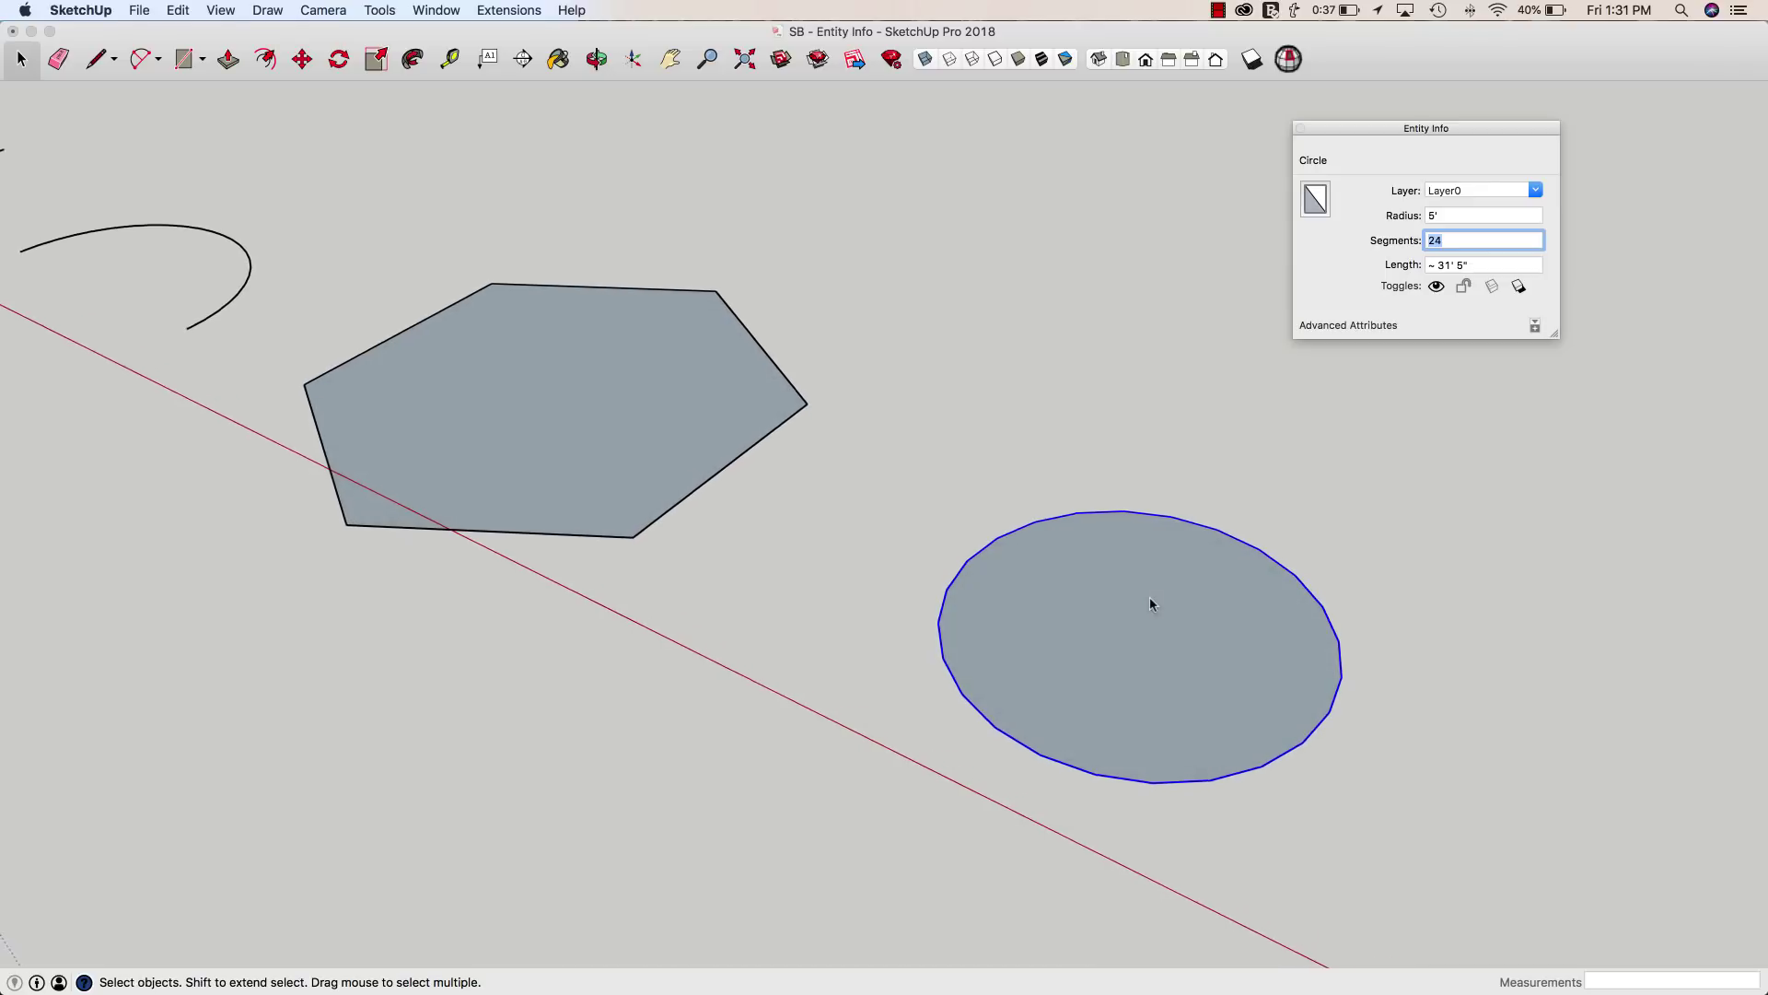
key("BackSpace")
key("Return")
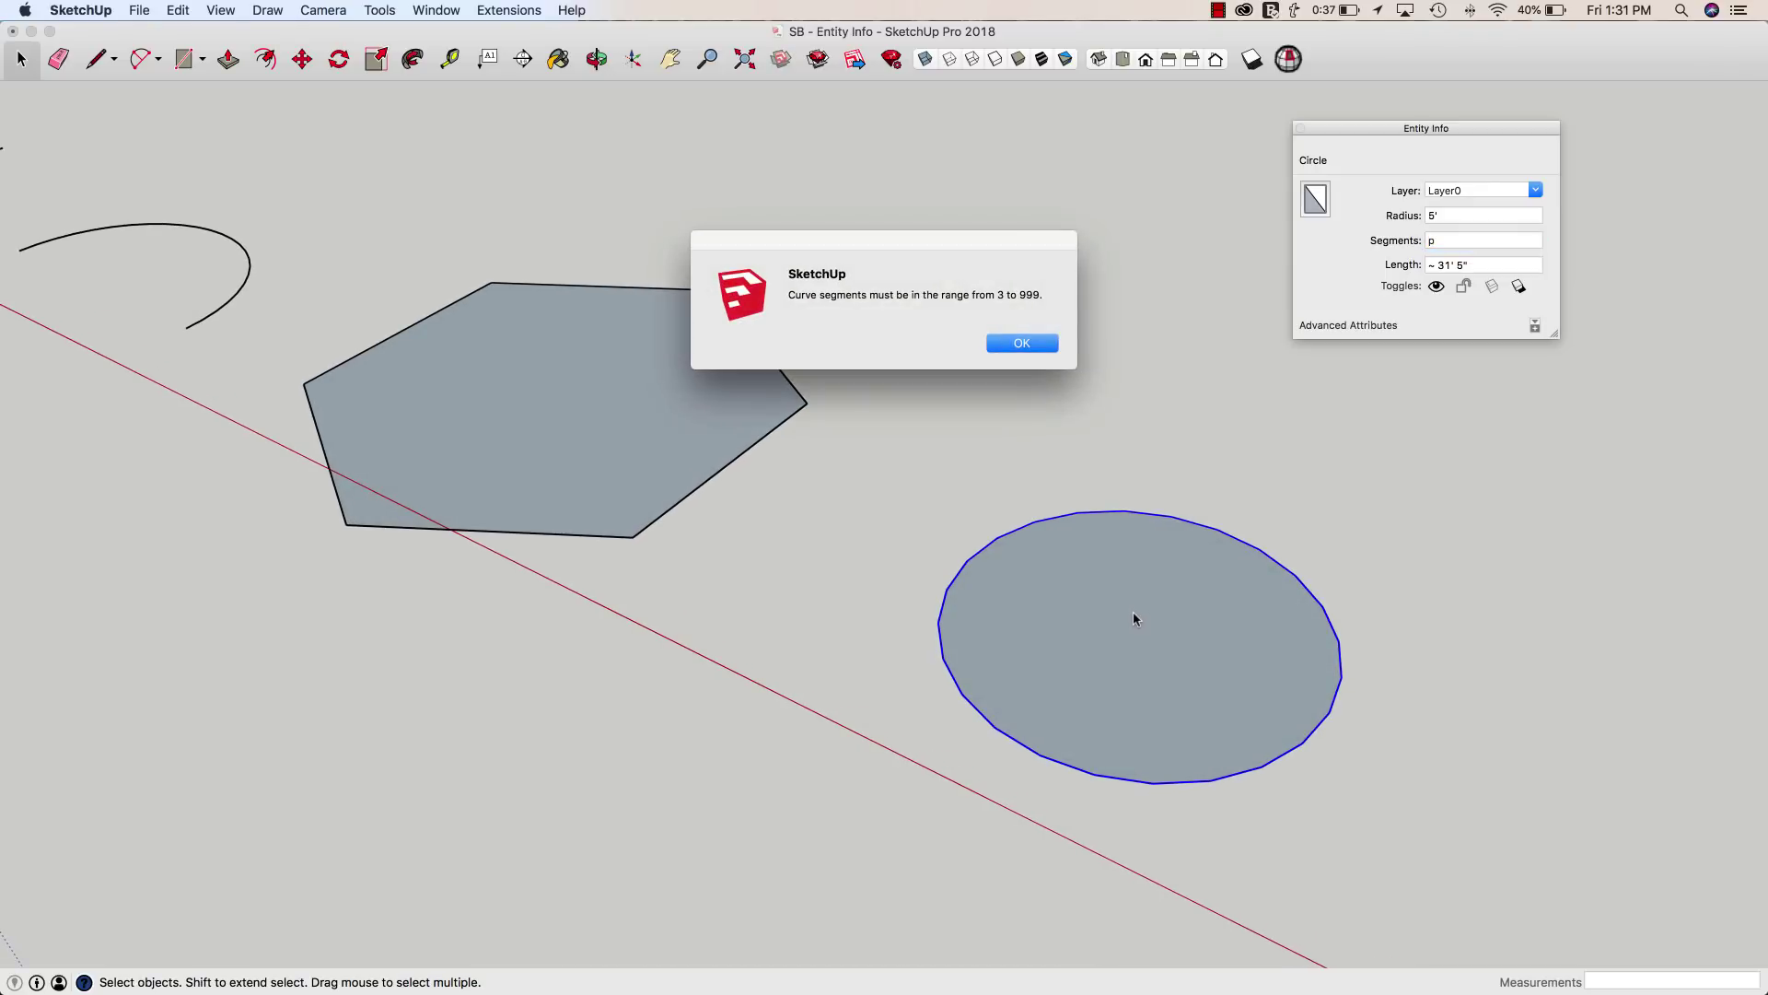
left_click(1055, 355)
Step: Push/Pull the circle face upward into a cylinder
left_click(1180, 406)
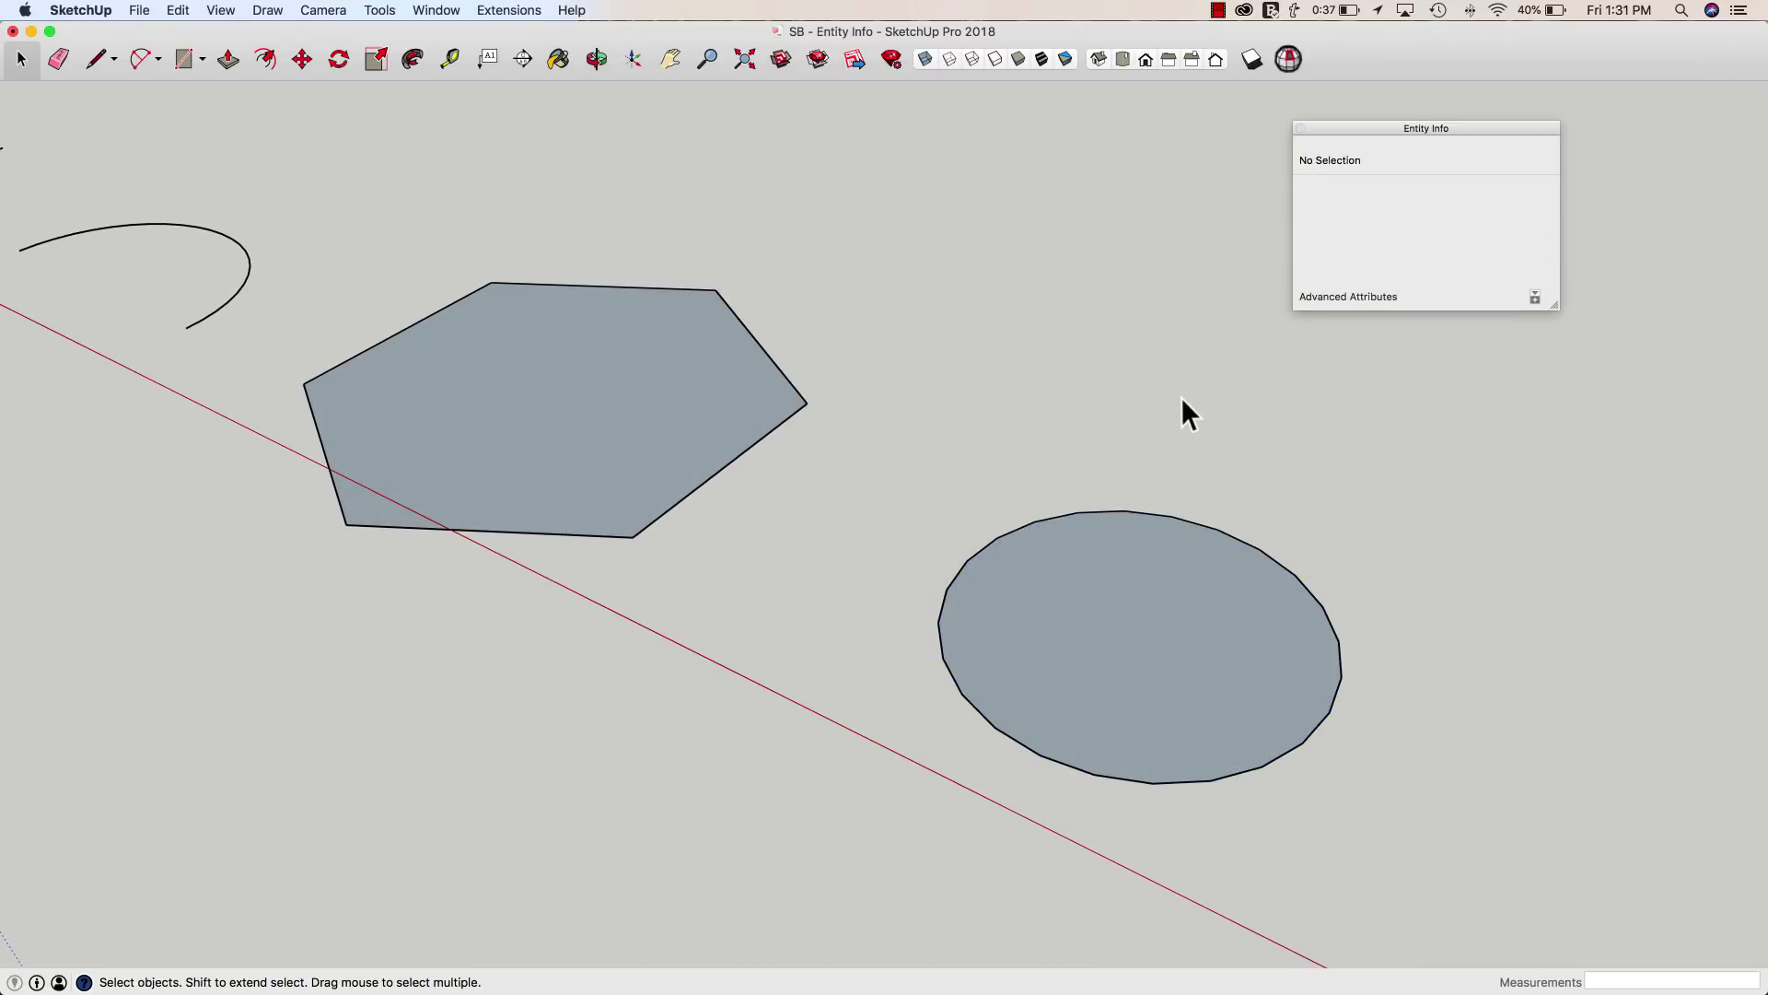
key("p")
left_click_drag(1134, 617, 1136, 442)
key("space")
Step: Give the cylinder's top circle edge a 7' radius and orbit to view the flared shape
left_click(1074, 589)
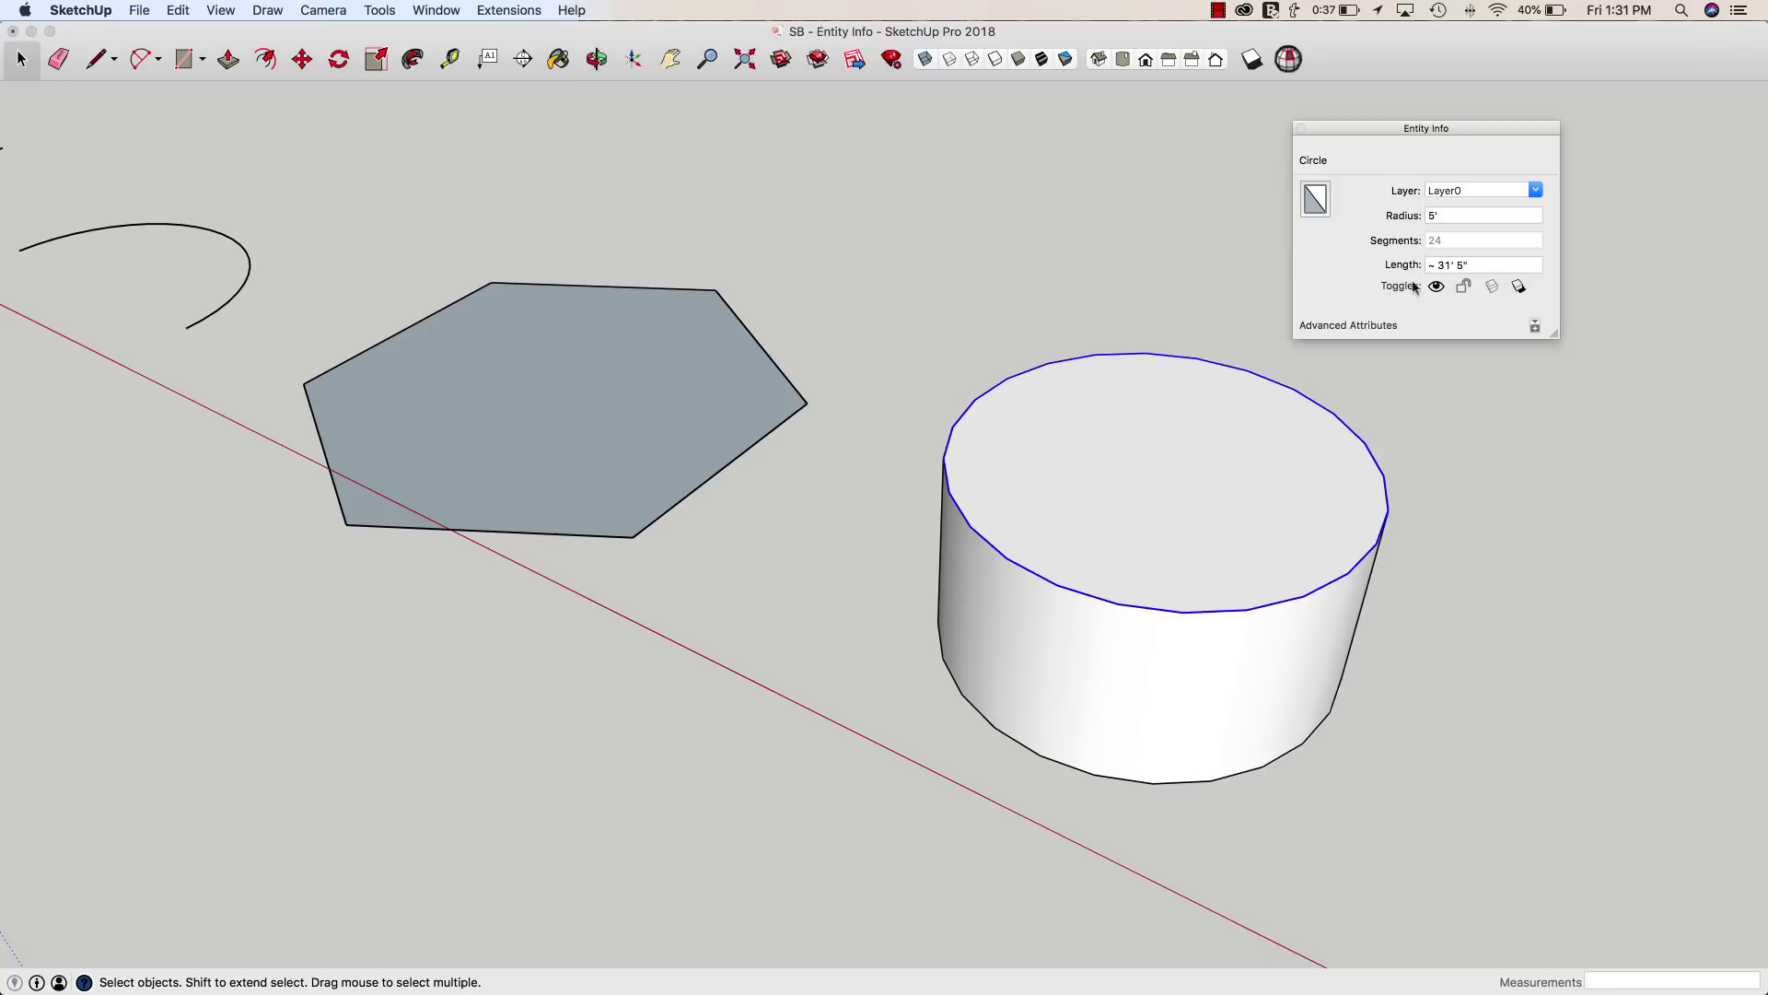
left_click_drag(1441, 215, 1424, 217)
type("7'")
key("Return")
middle_click_drag(1428, 433, 888, 454)
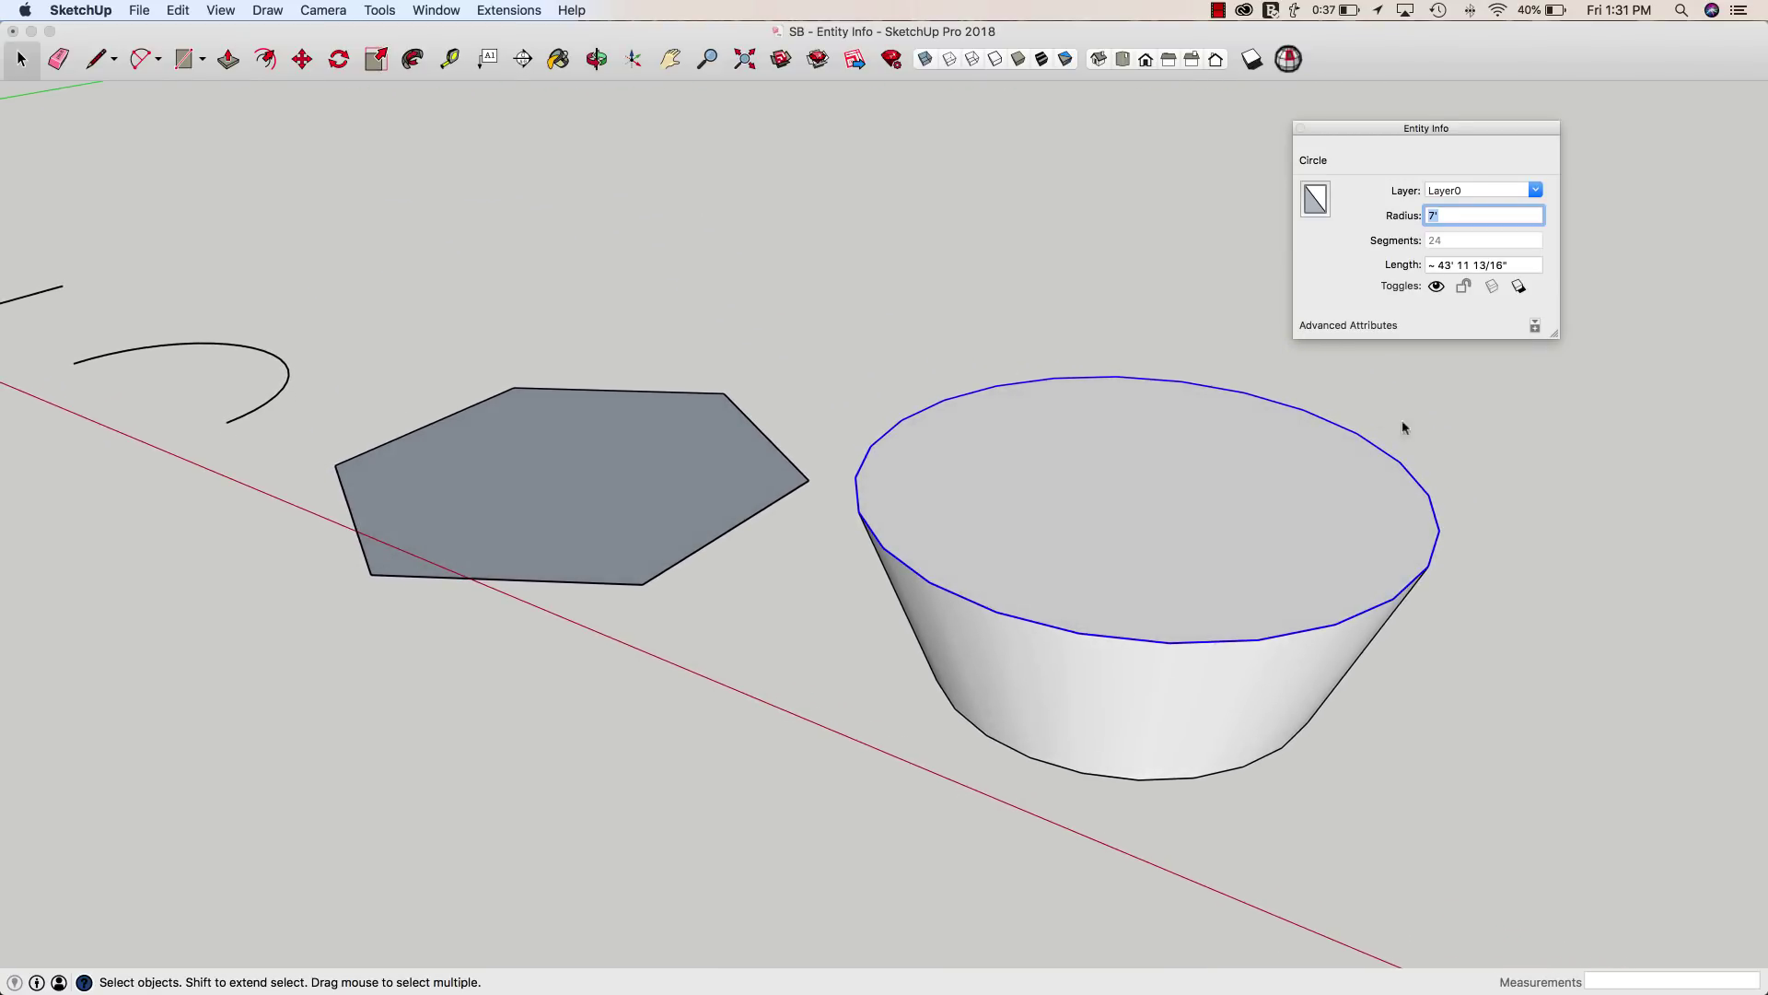
middle_click_drag(1434, 494, 1218, 673)
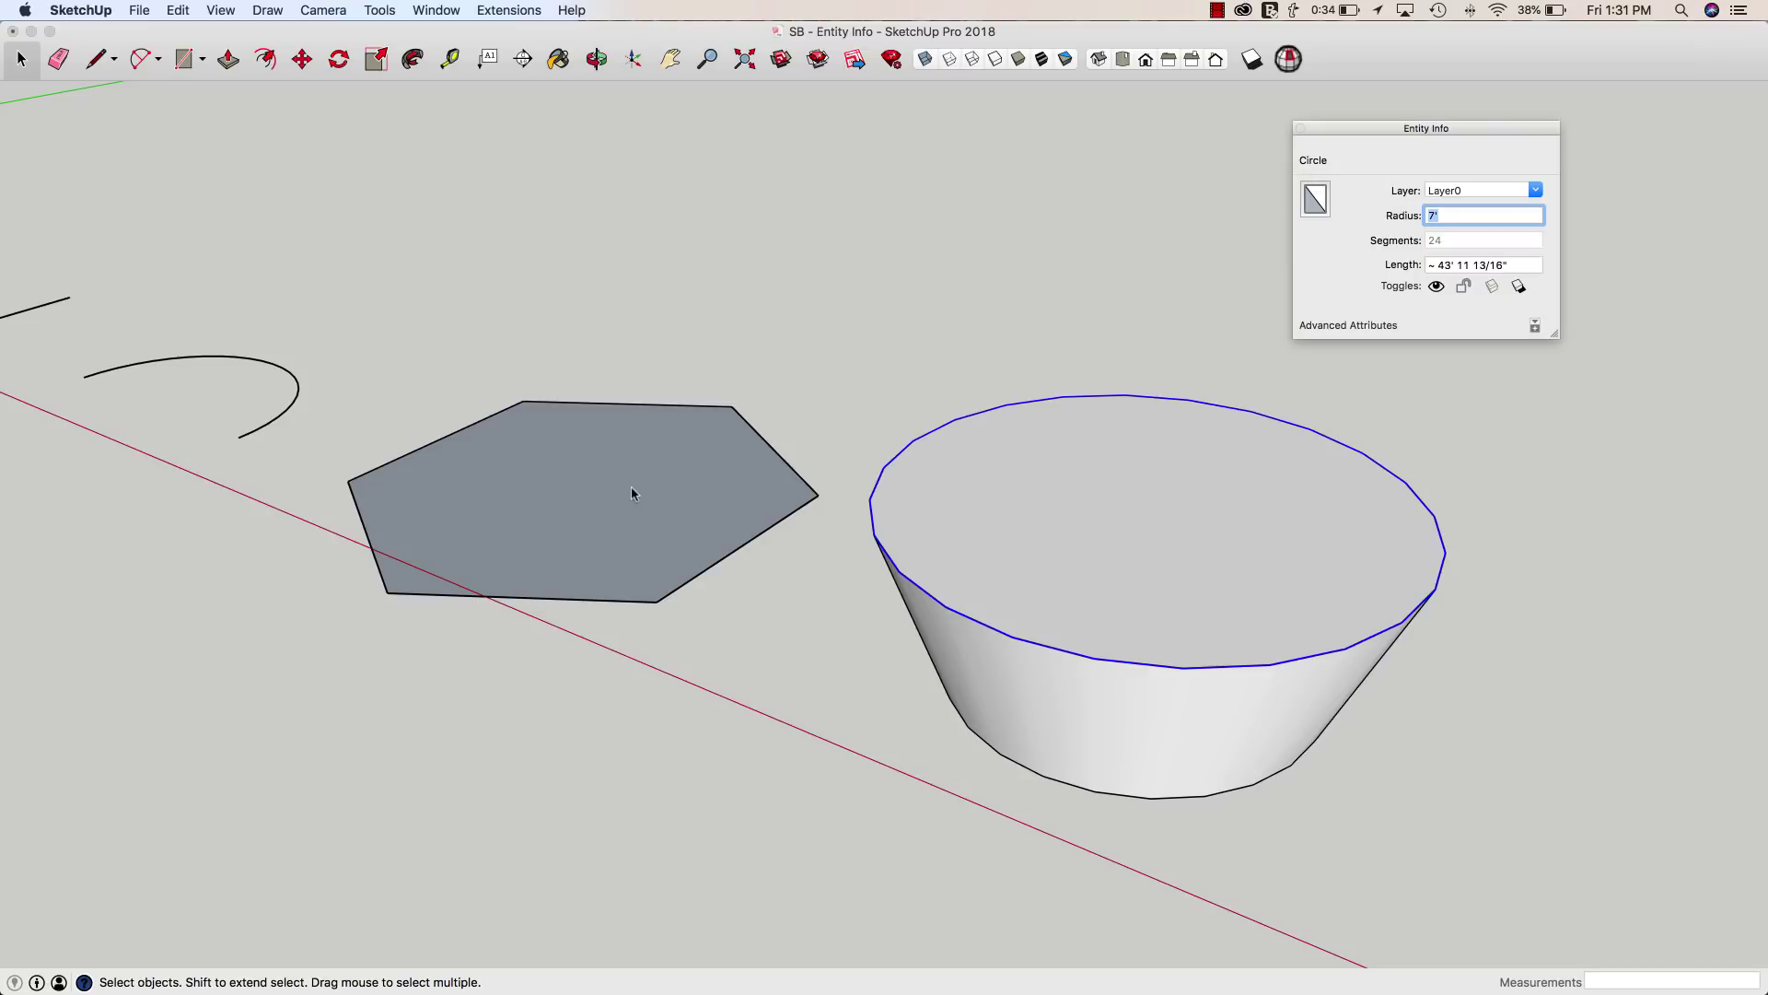
Step: Open the box group for editing and select its section plane
middle_click_drag(636, 500, 765, 477)
scroll(764, 477, "down", 5)
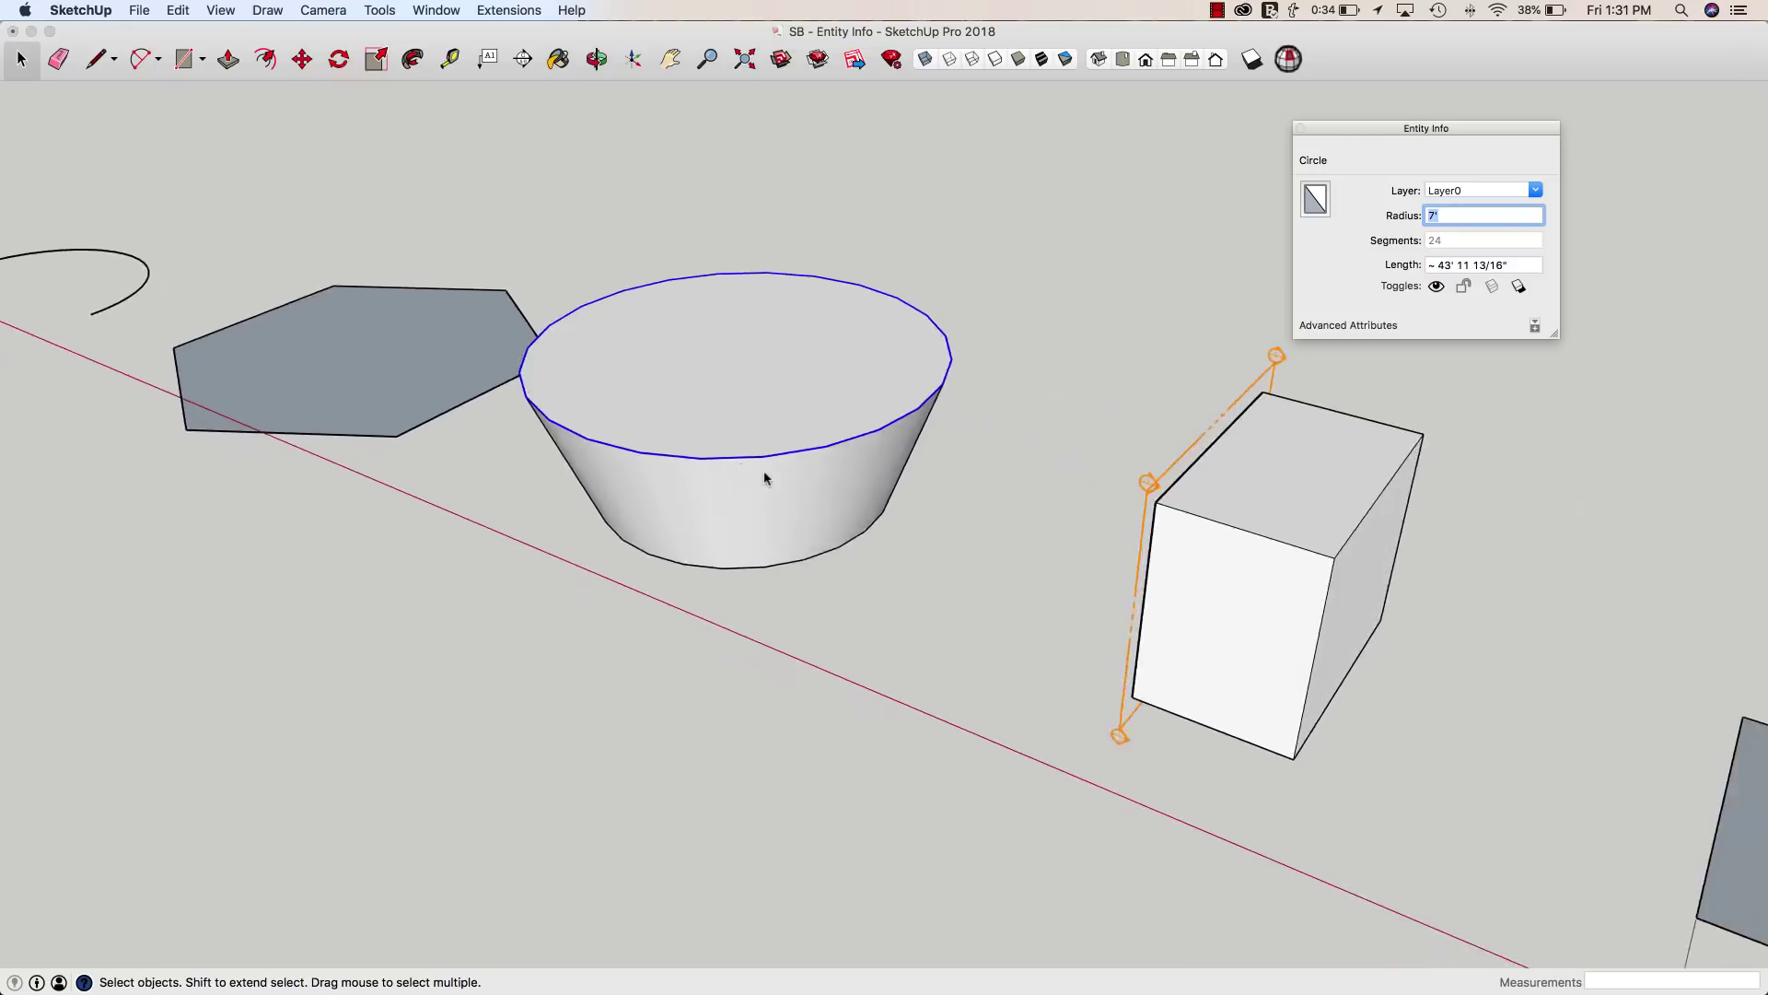
scroll(764, 477, "down", 3)
scroll(1123, 440, "up", 3)
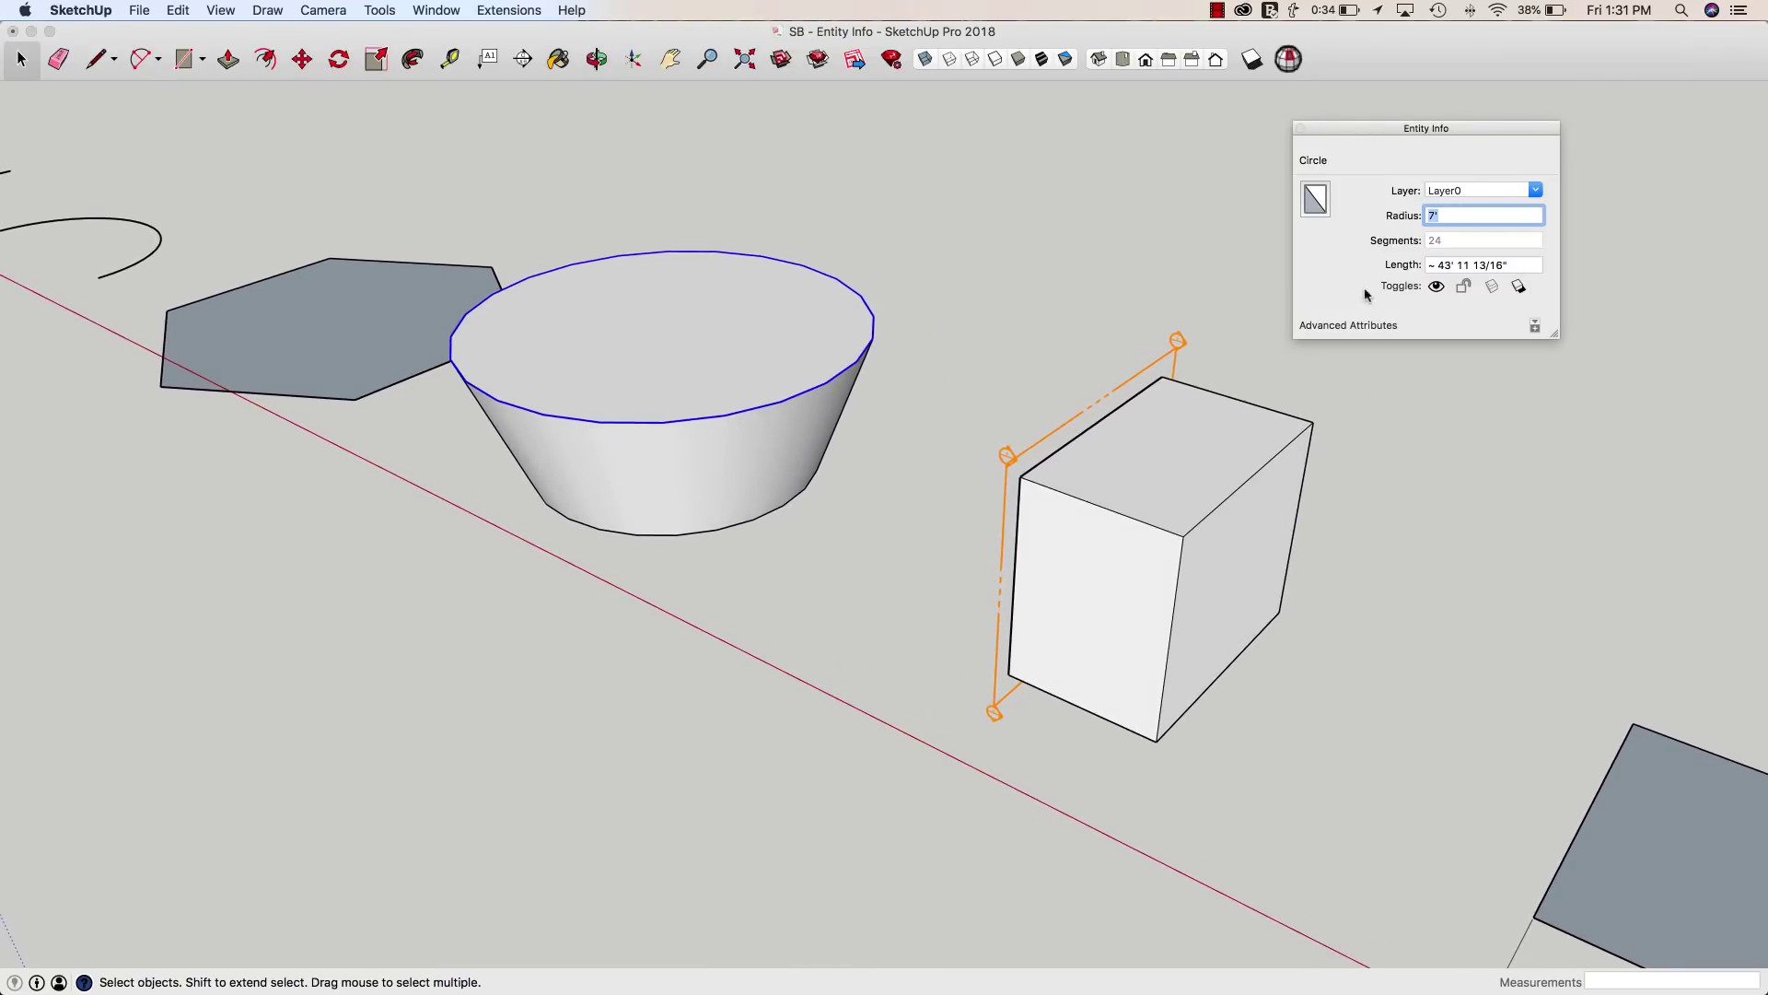
double_click(1104, 538)
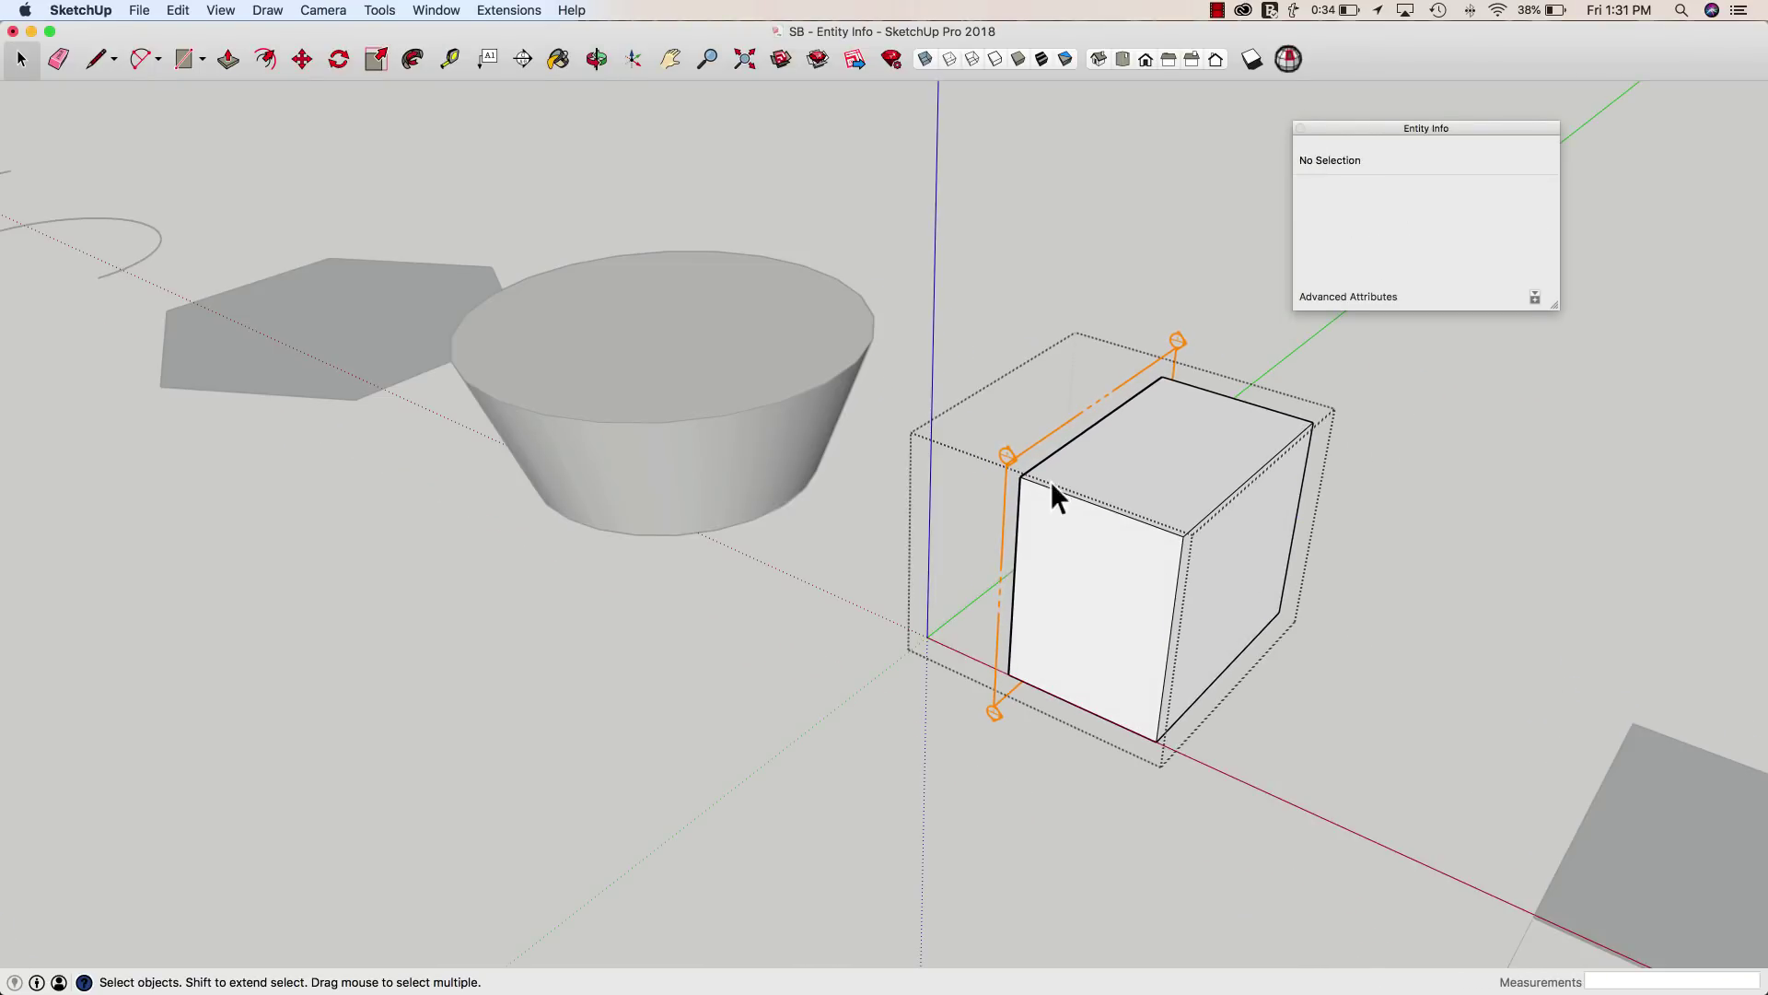
left_click(1008, 462)
Step: Change the section plane's Entity Info symbol from 1 to 100
scroll(1007, 456, "up", 3)
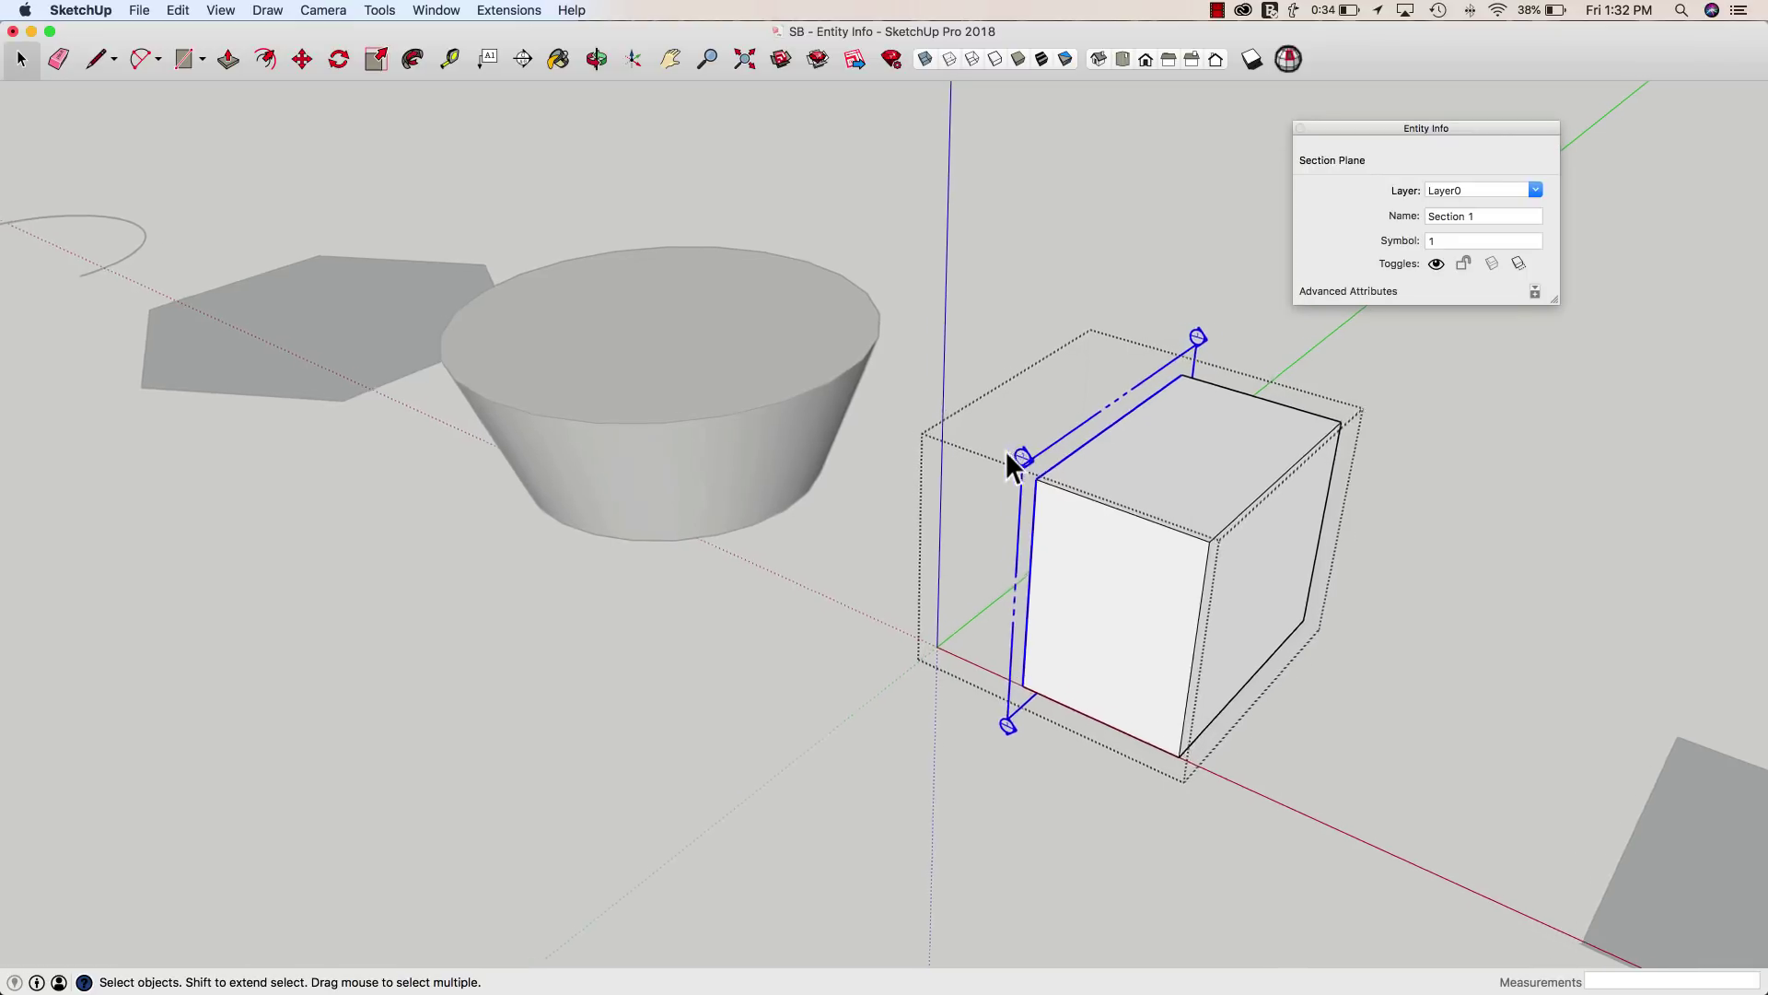
scroll(1163, 461, "up", 5)
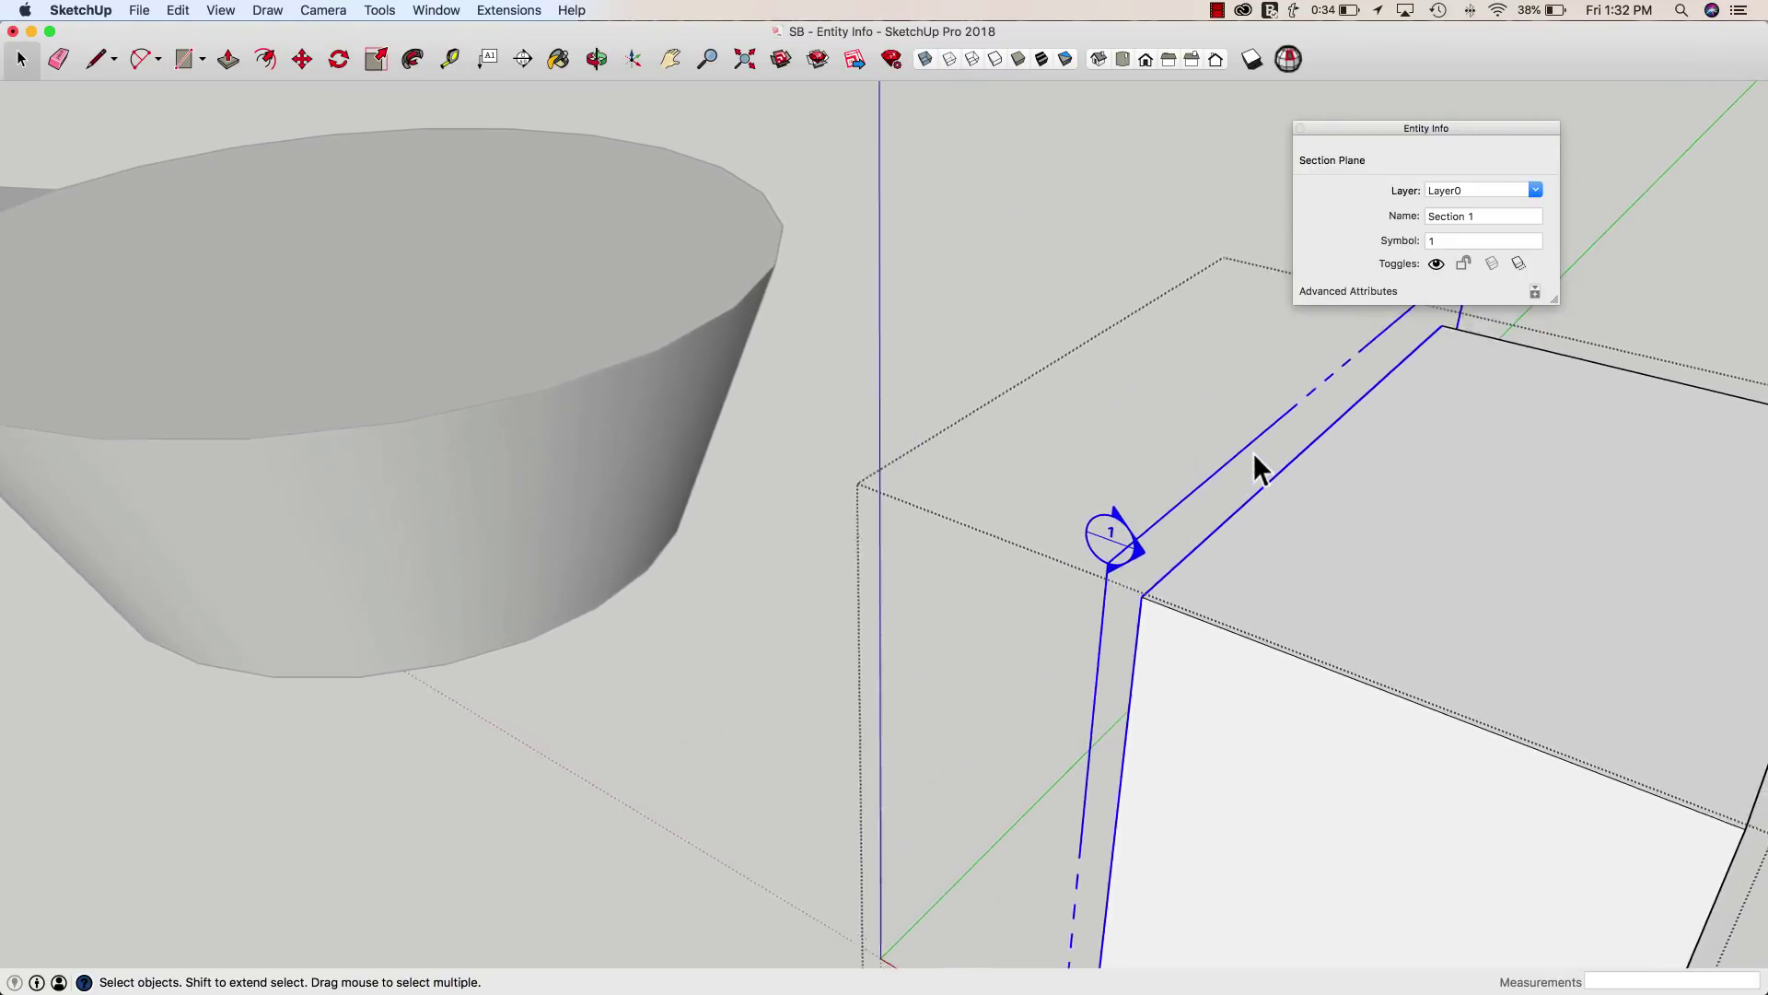
scroll(1169, 482, "up", 3)
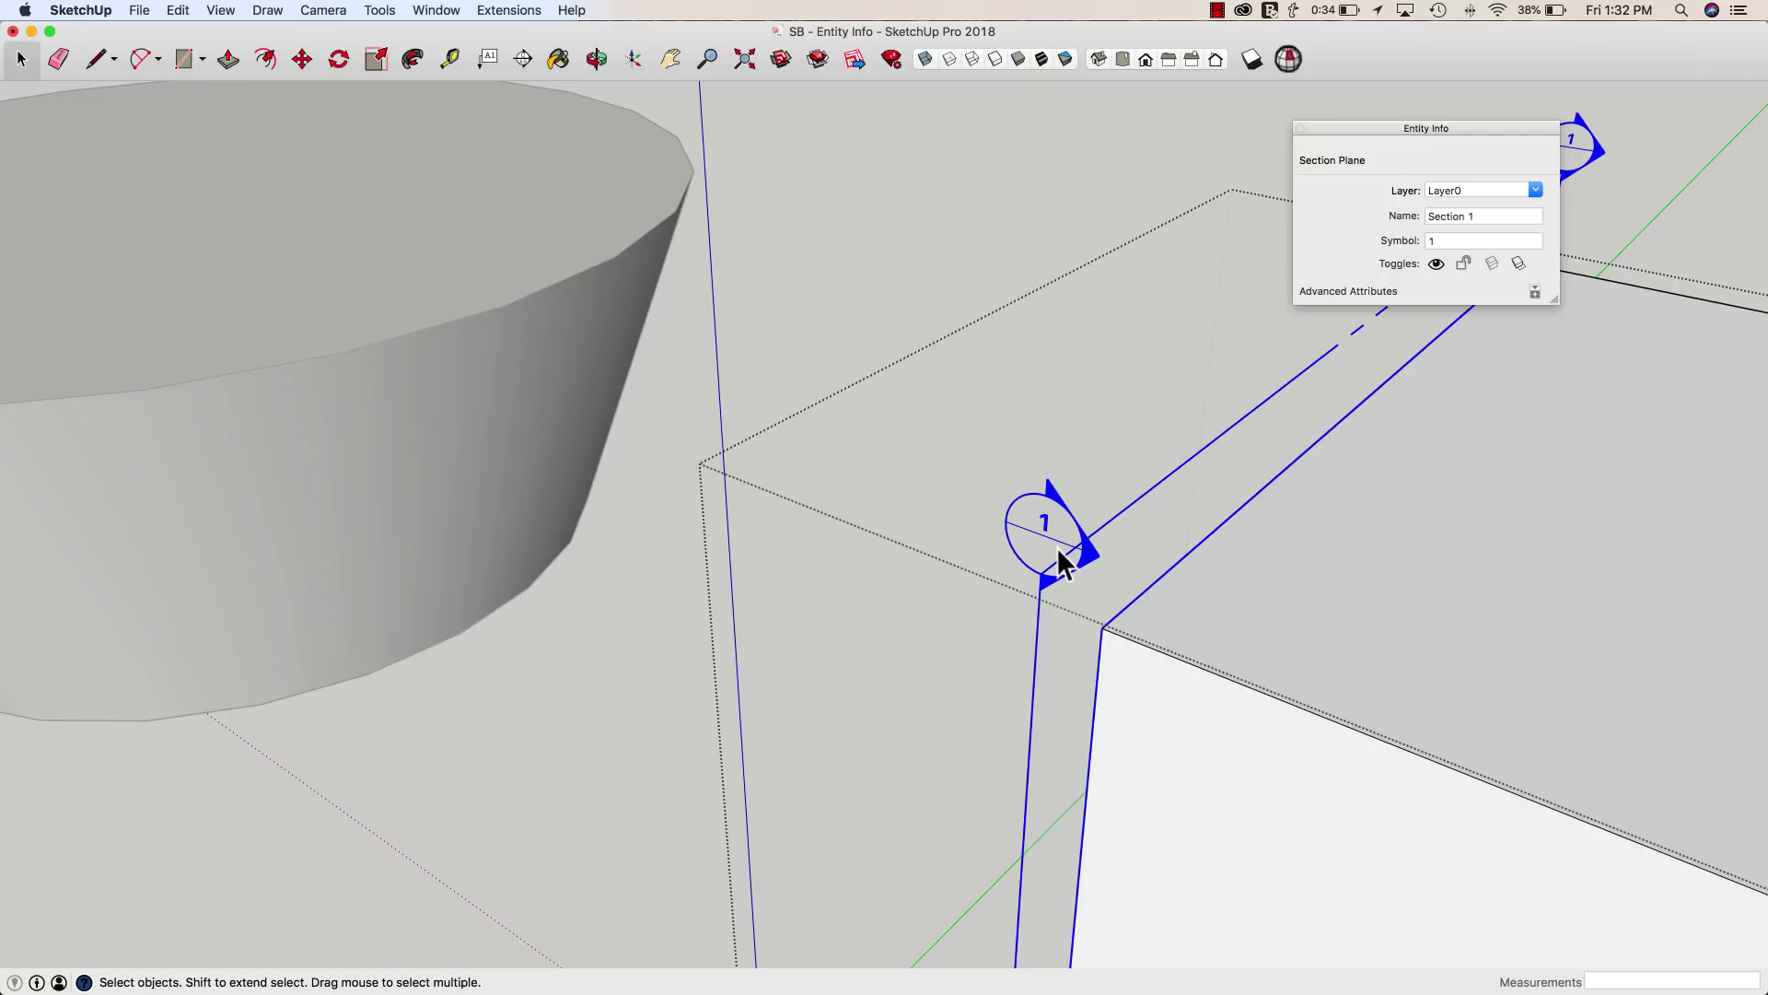
left_click(1448, 241)
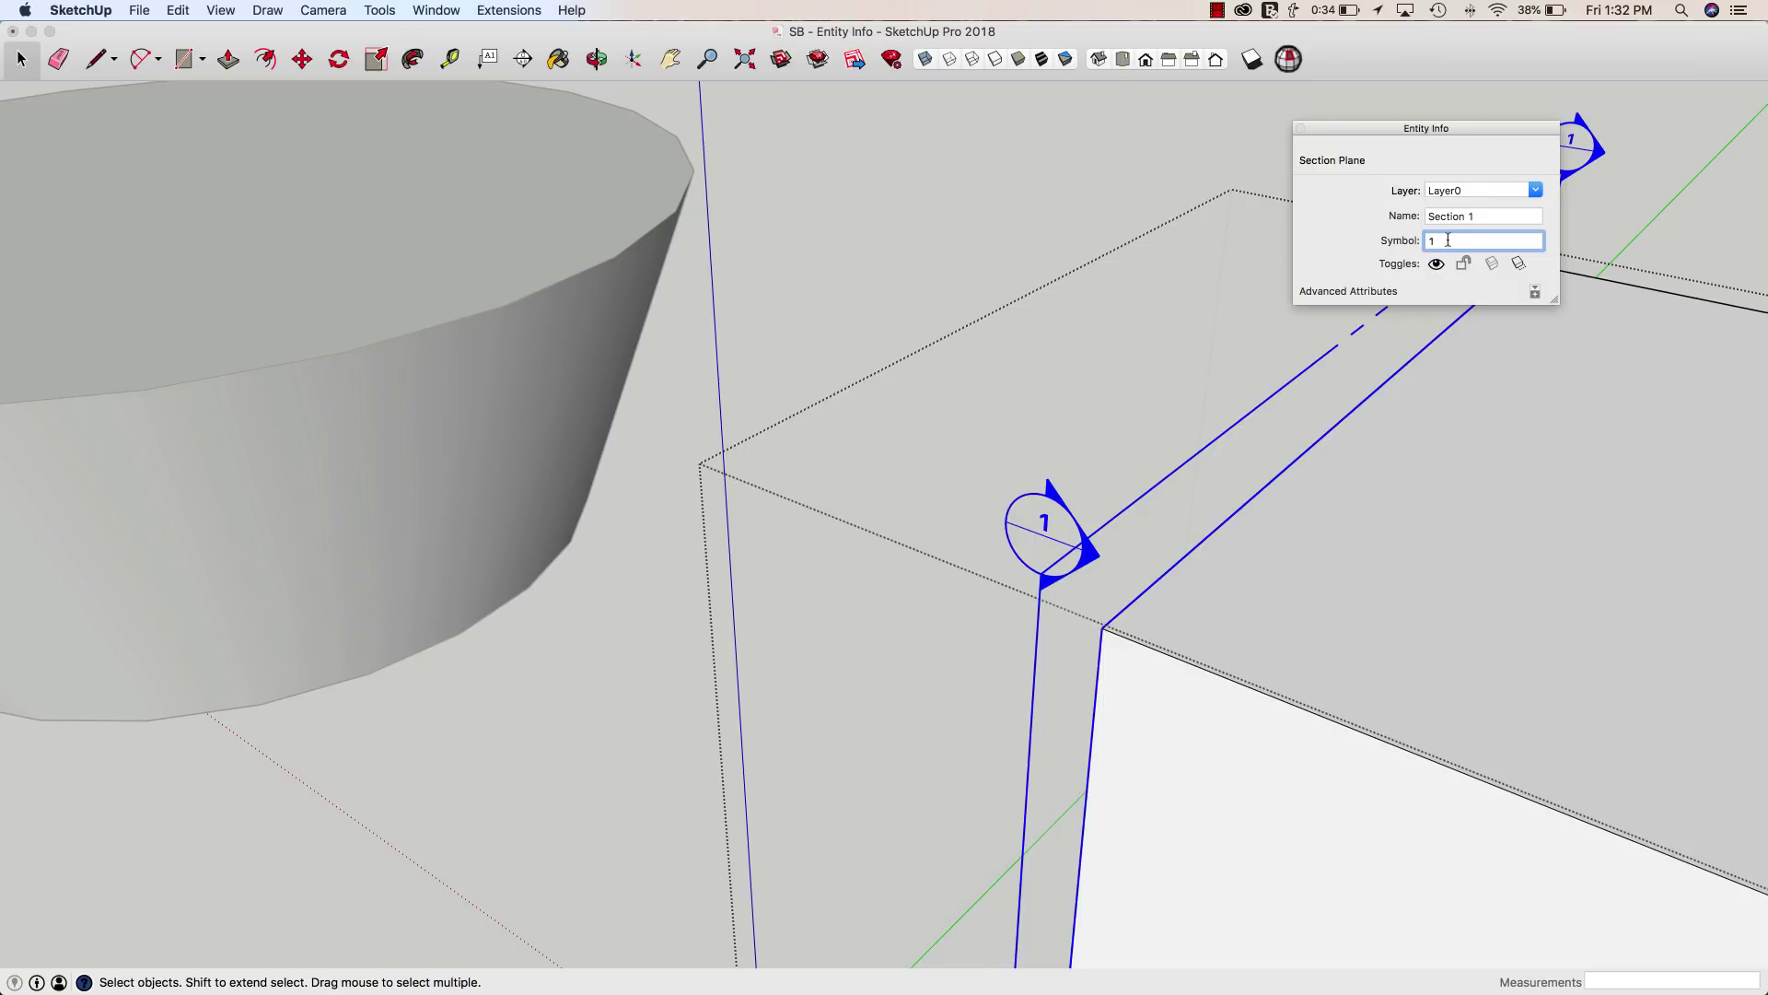
double_click(1435, 240)
key("Return")
Step: Deselect the section plane and zoom extents to show the labelled grey rectangle
middle_click_drag(1164, 446, 888, 296)
left_click(887, 510)
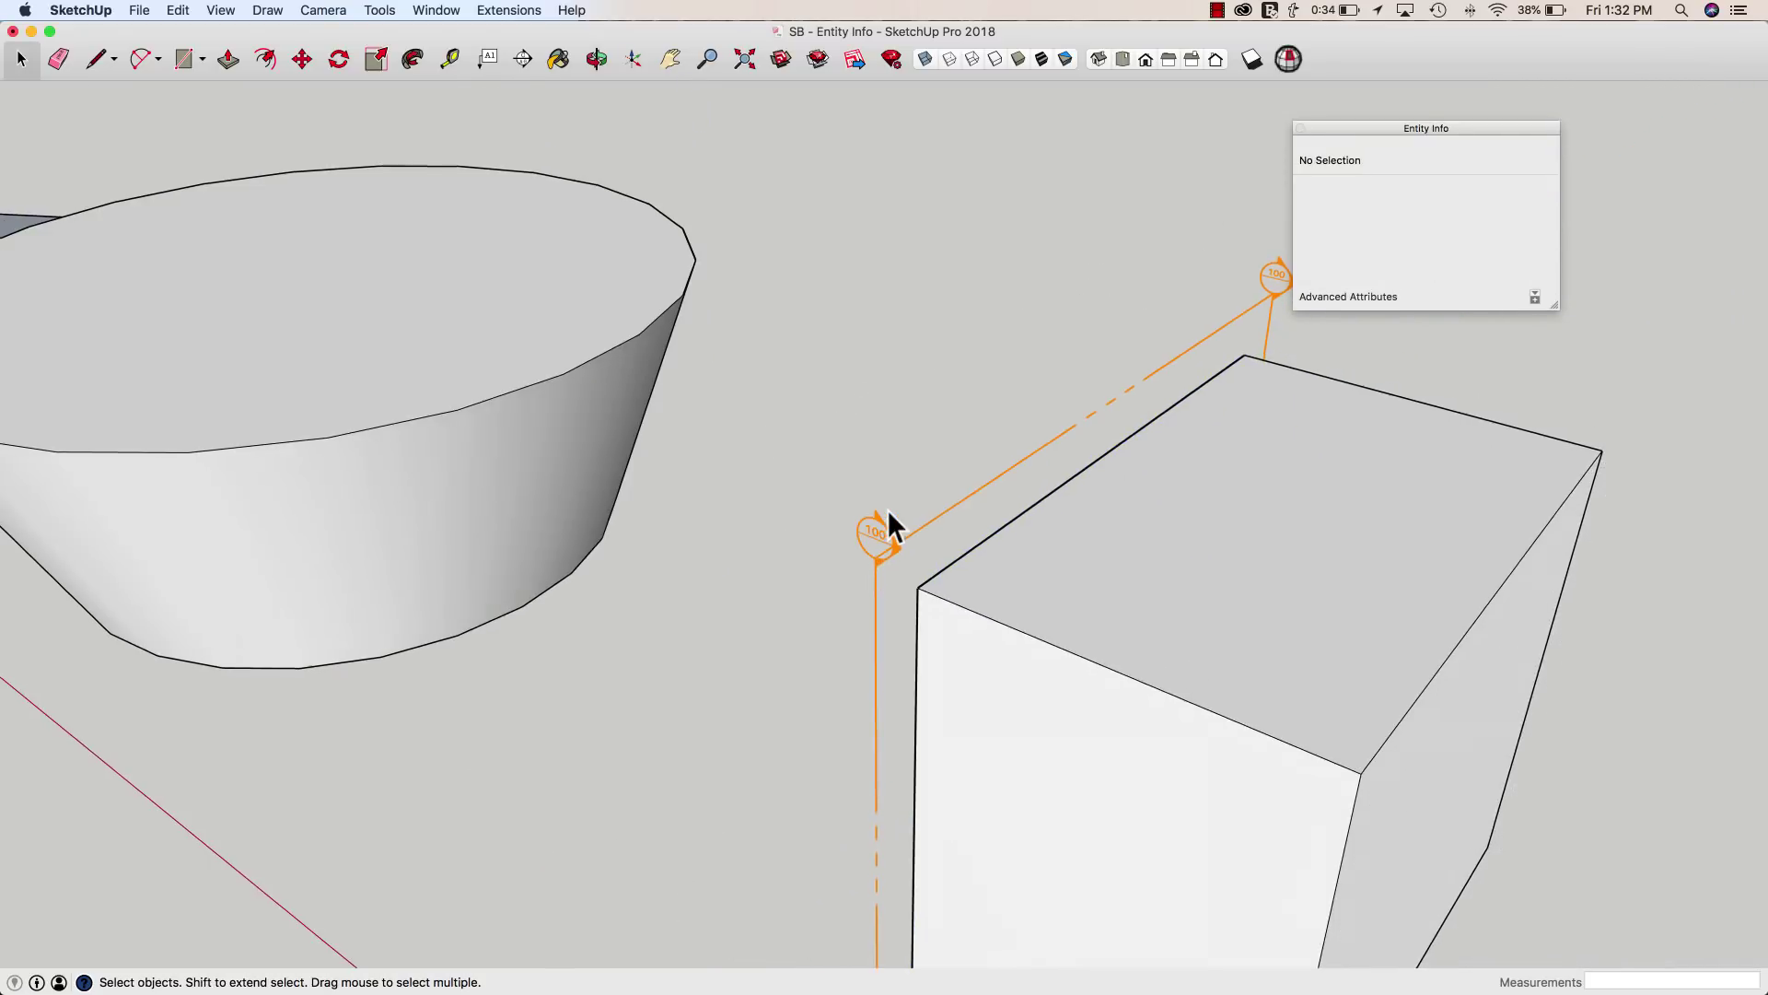
scroll(879, 516, "down", 5)
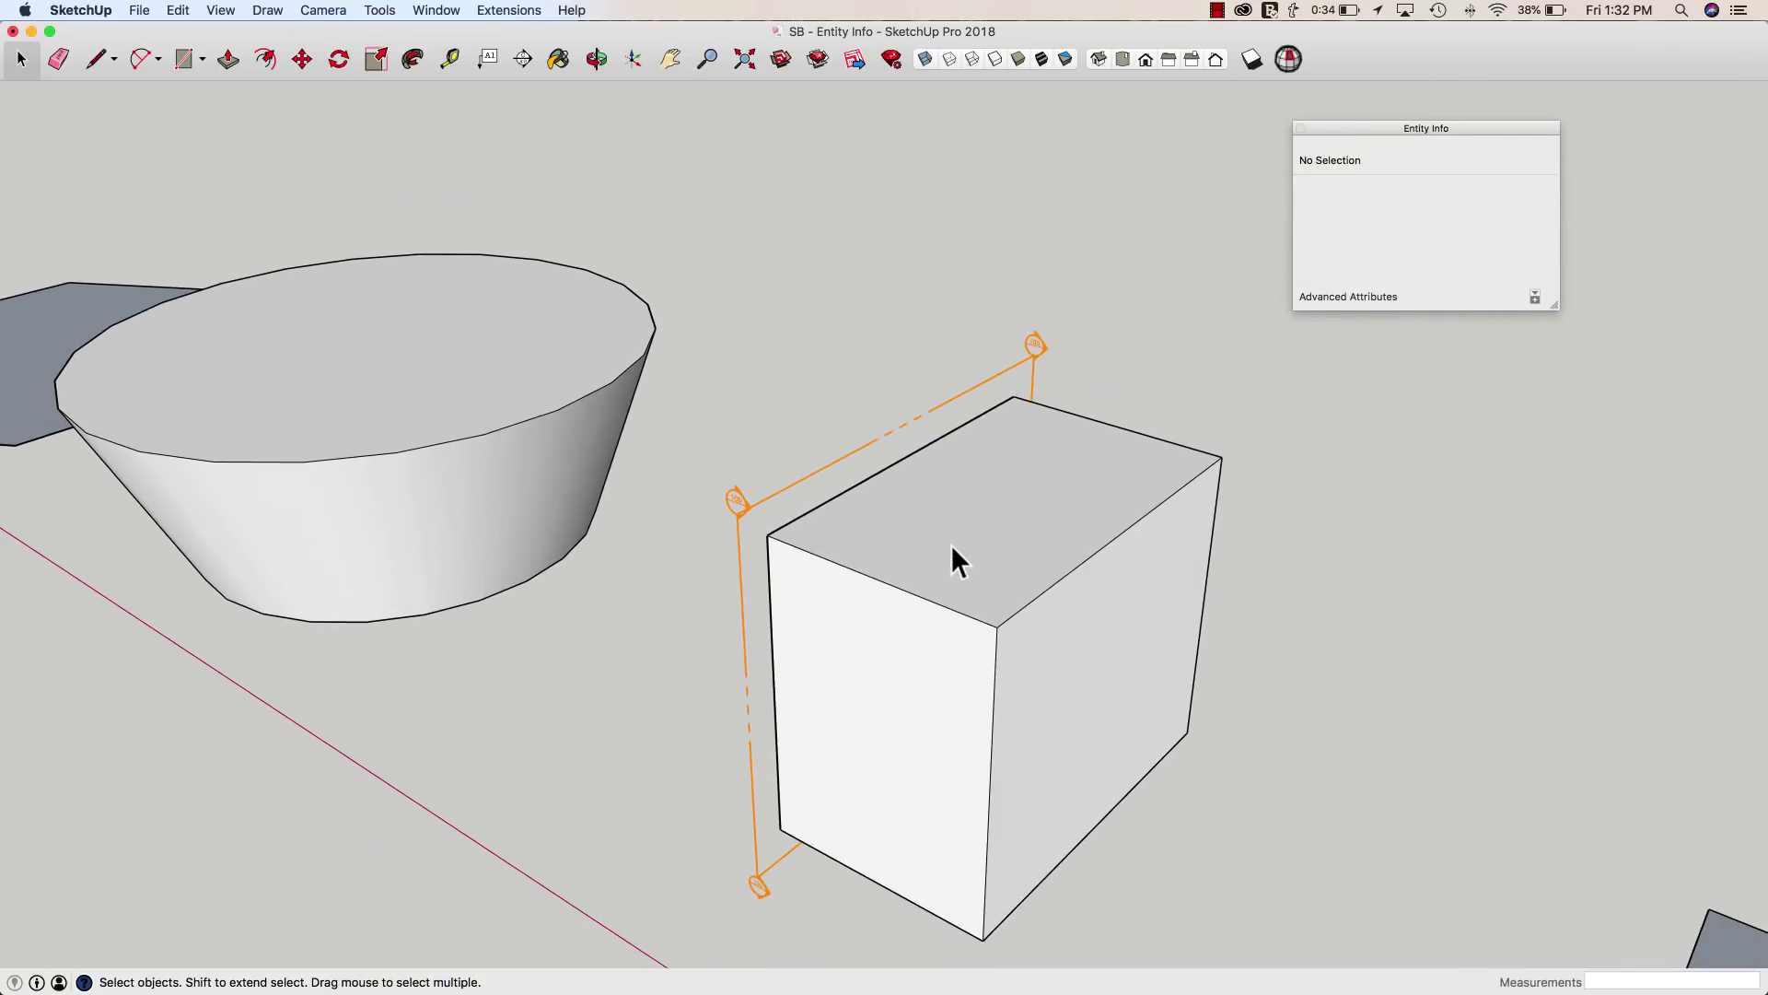
scroll(950, 544, "down", 1)
key("shift+z")
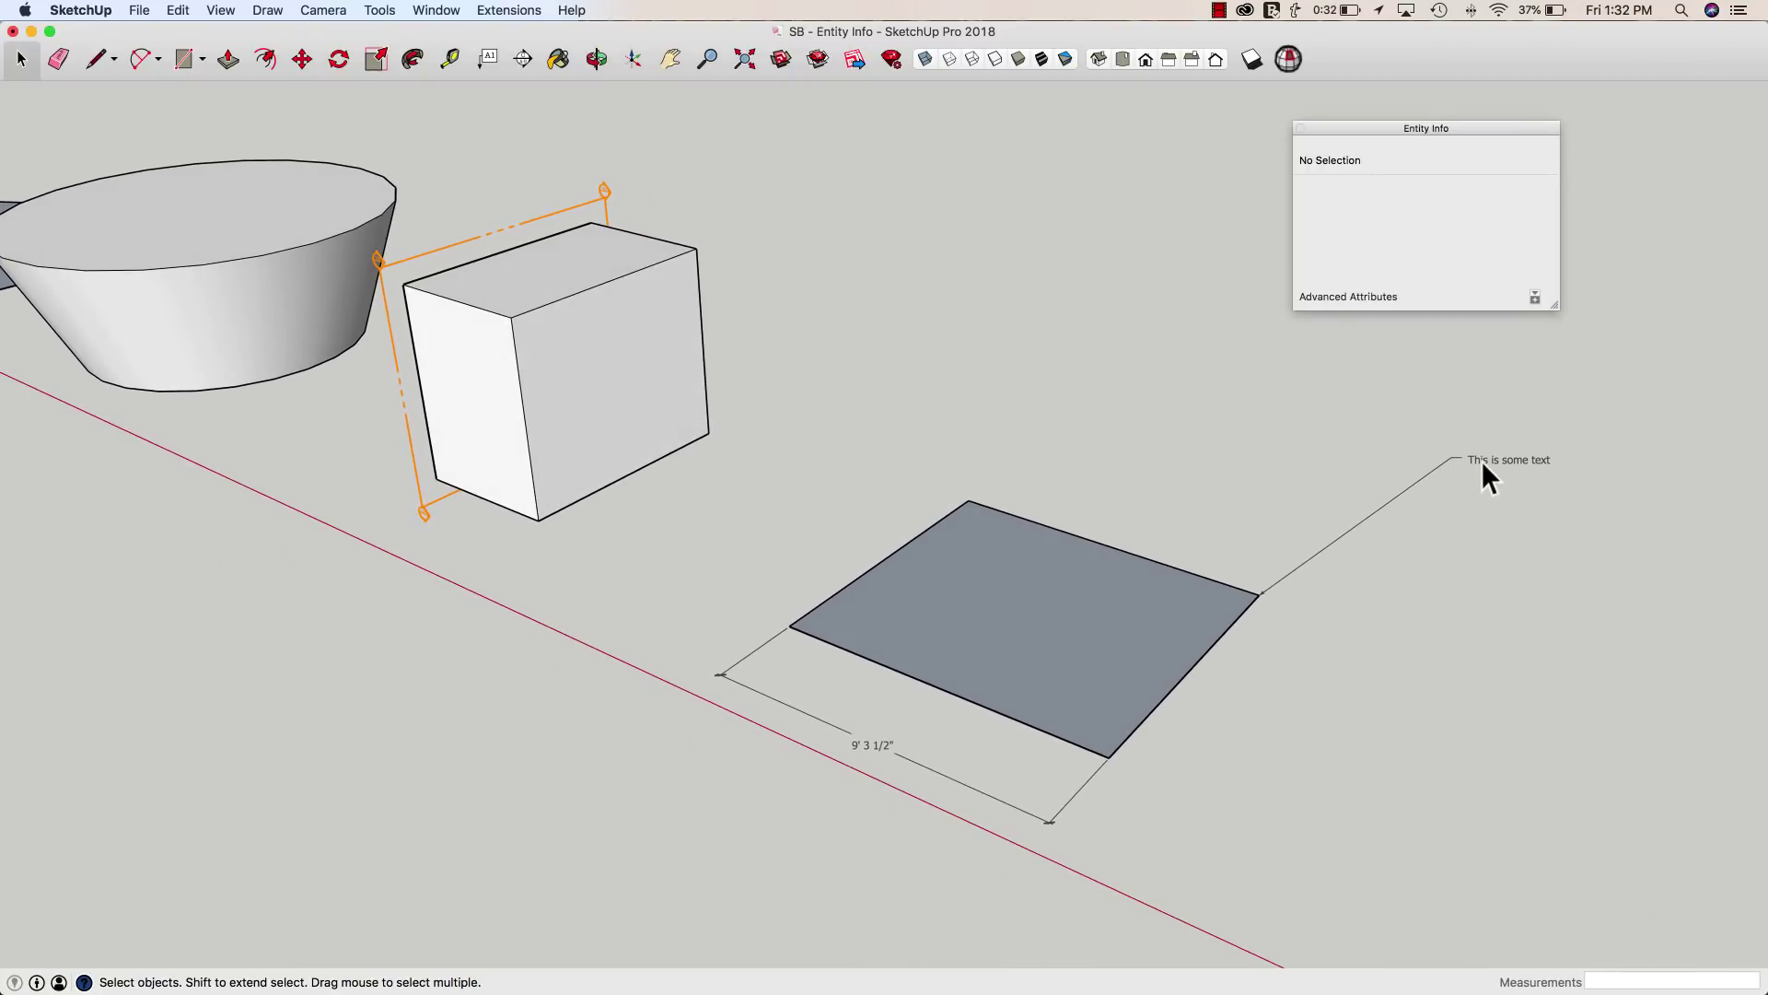
Step: Select and briefly edit the 'This is some text' label
left_click(1481, 460)
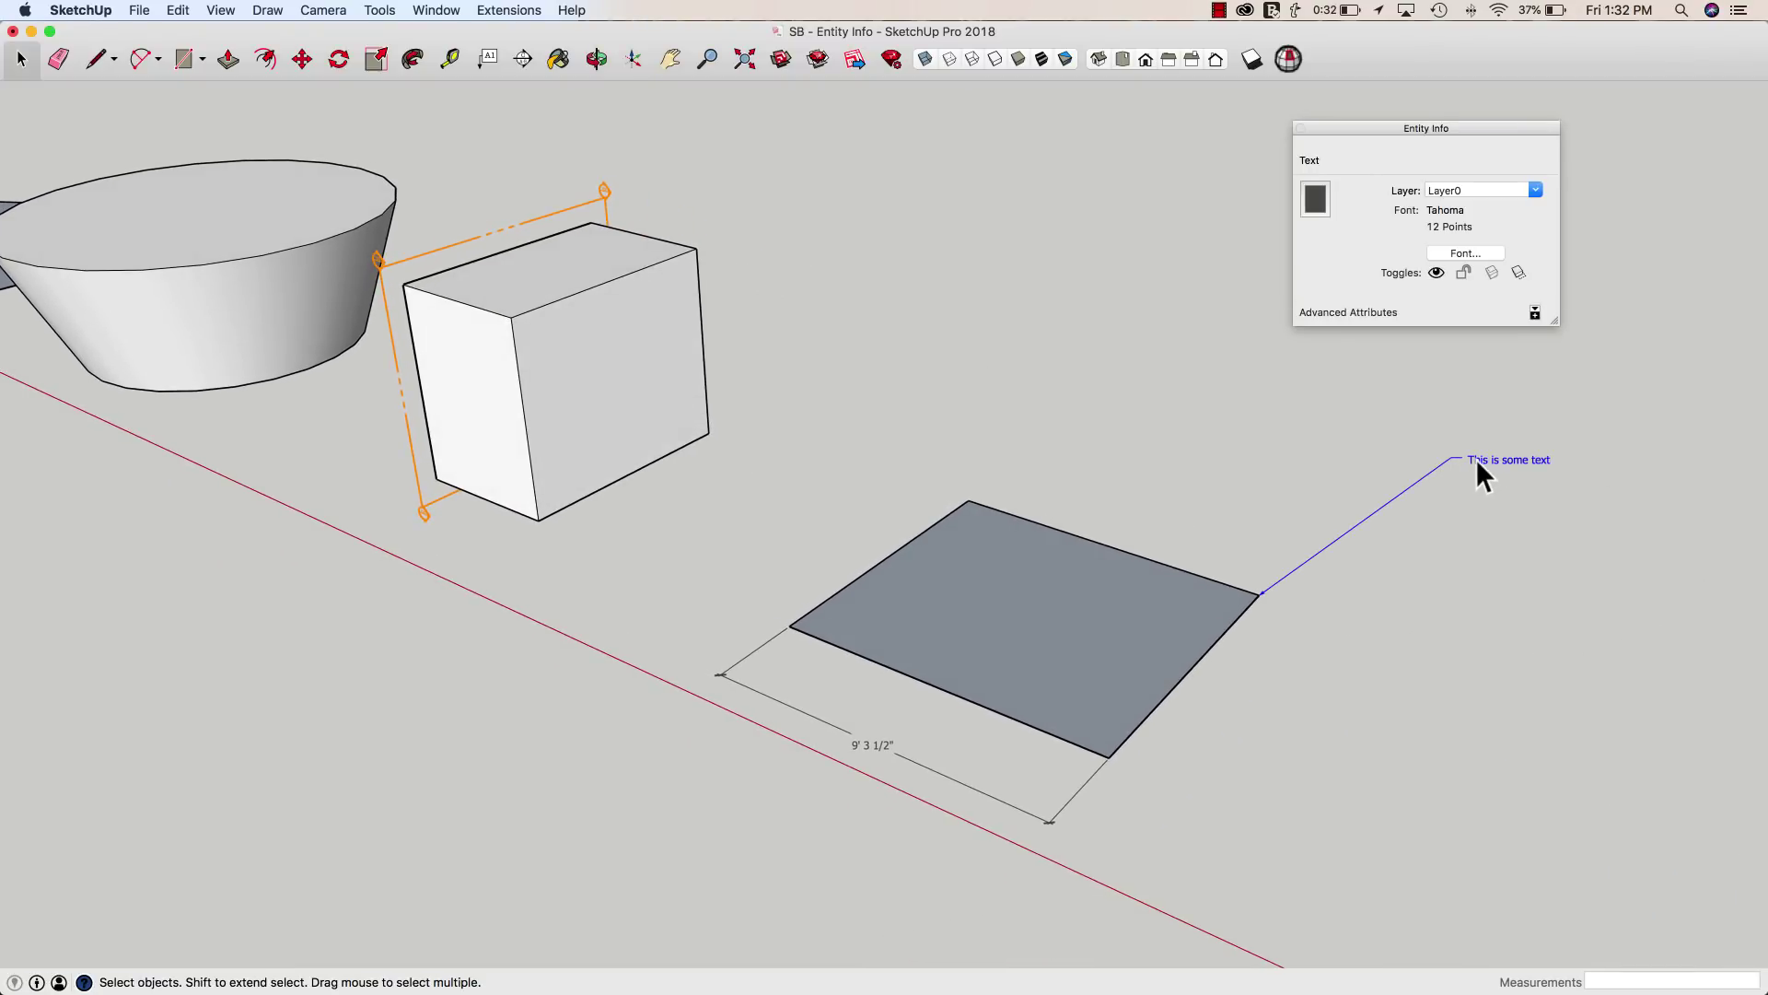
double_click(1477, 459)
left_click(1468, 550)
left_click(1457, 459)
Step: Set the 9' 3 1/2" dimension's font to Papyrus at 36 points
left_click(860, 743)
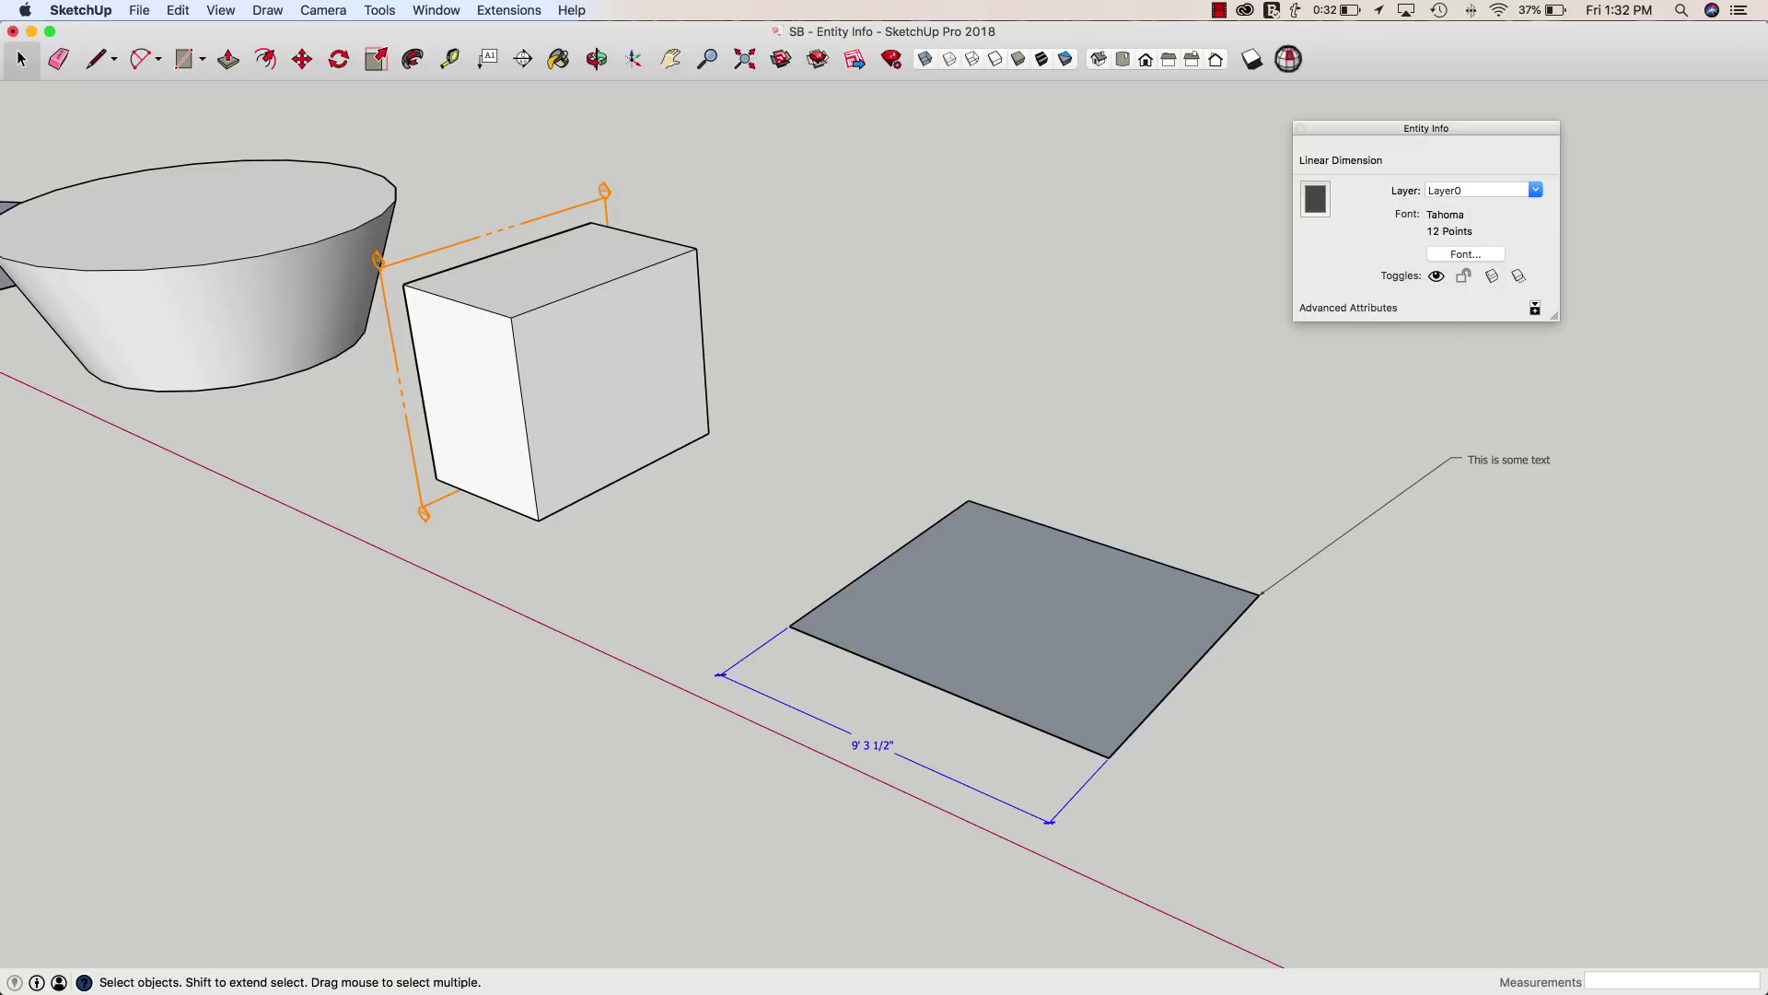
left_click_drag(599, 328, 942, 176)
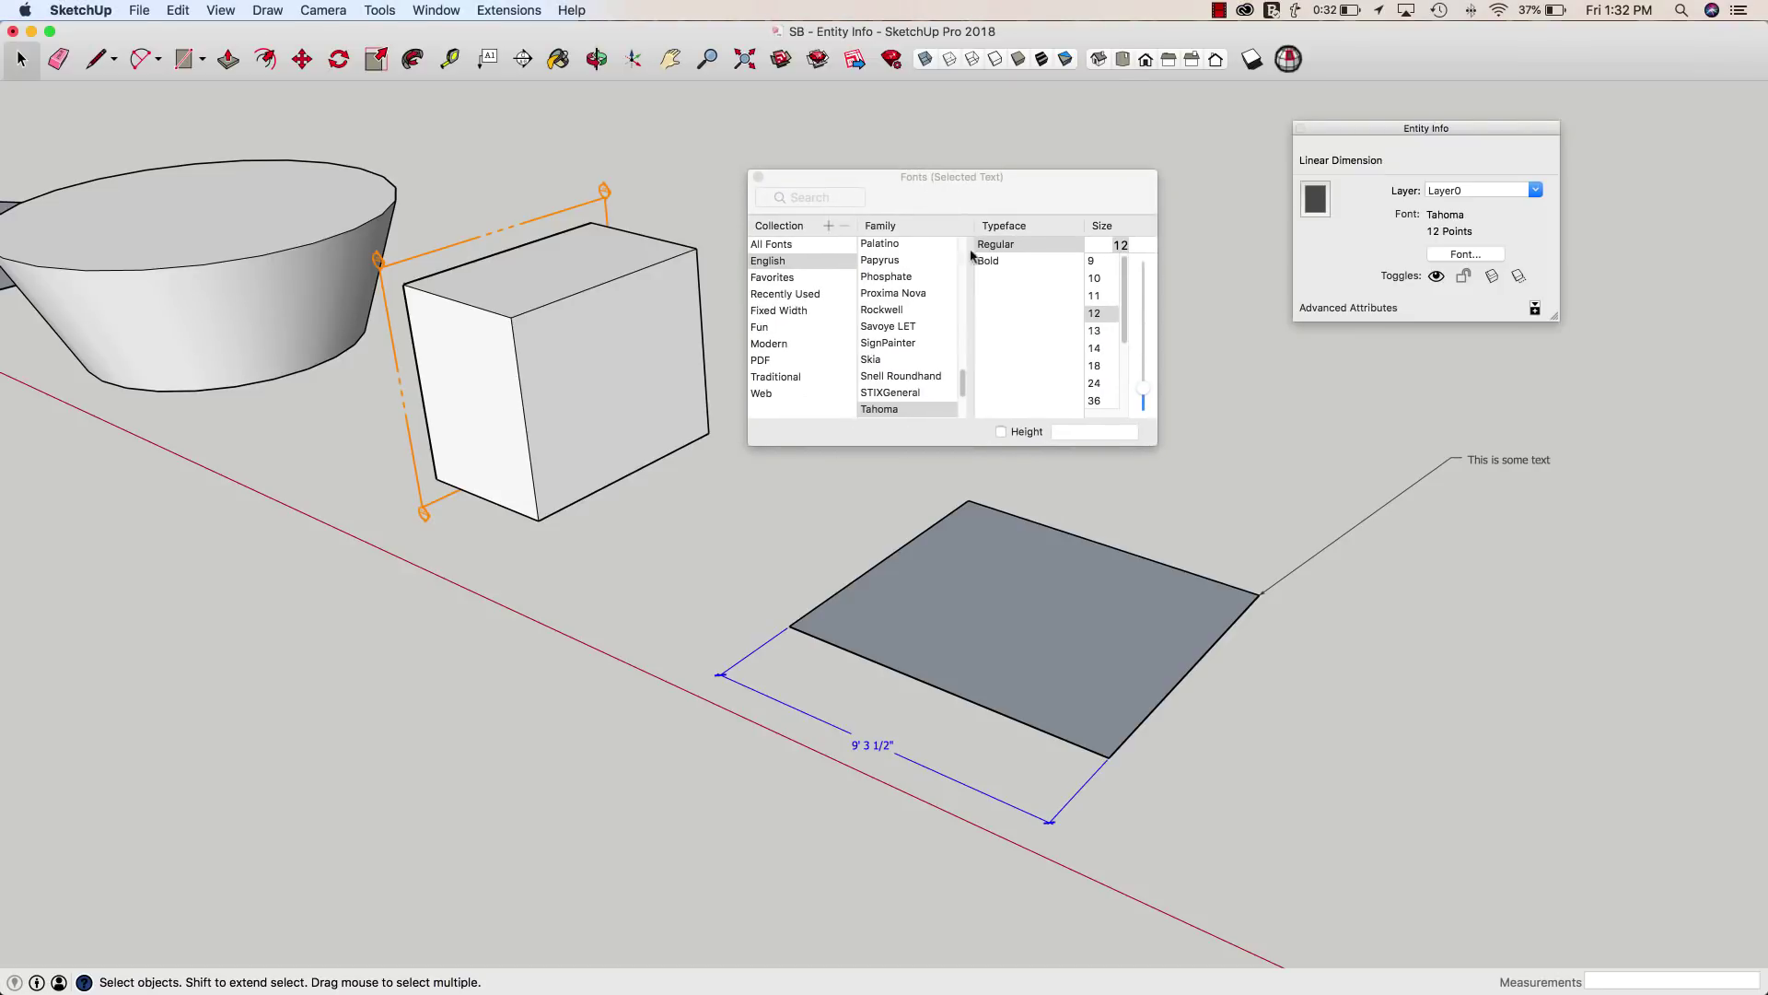
left_click(879, 261)
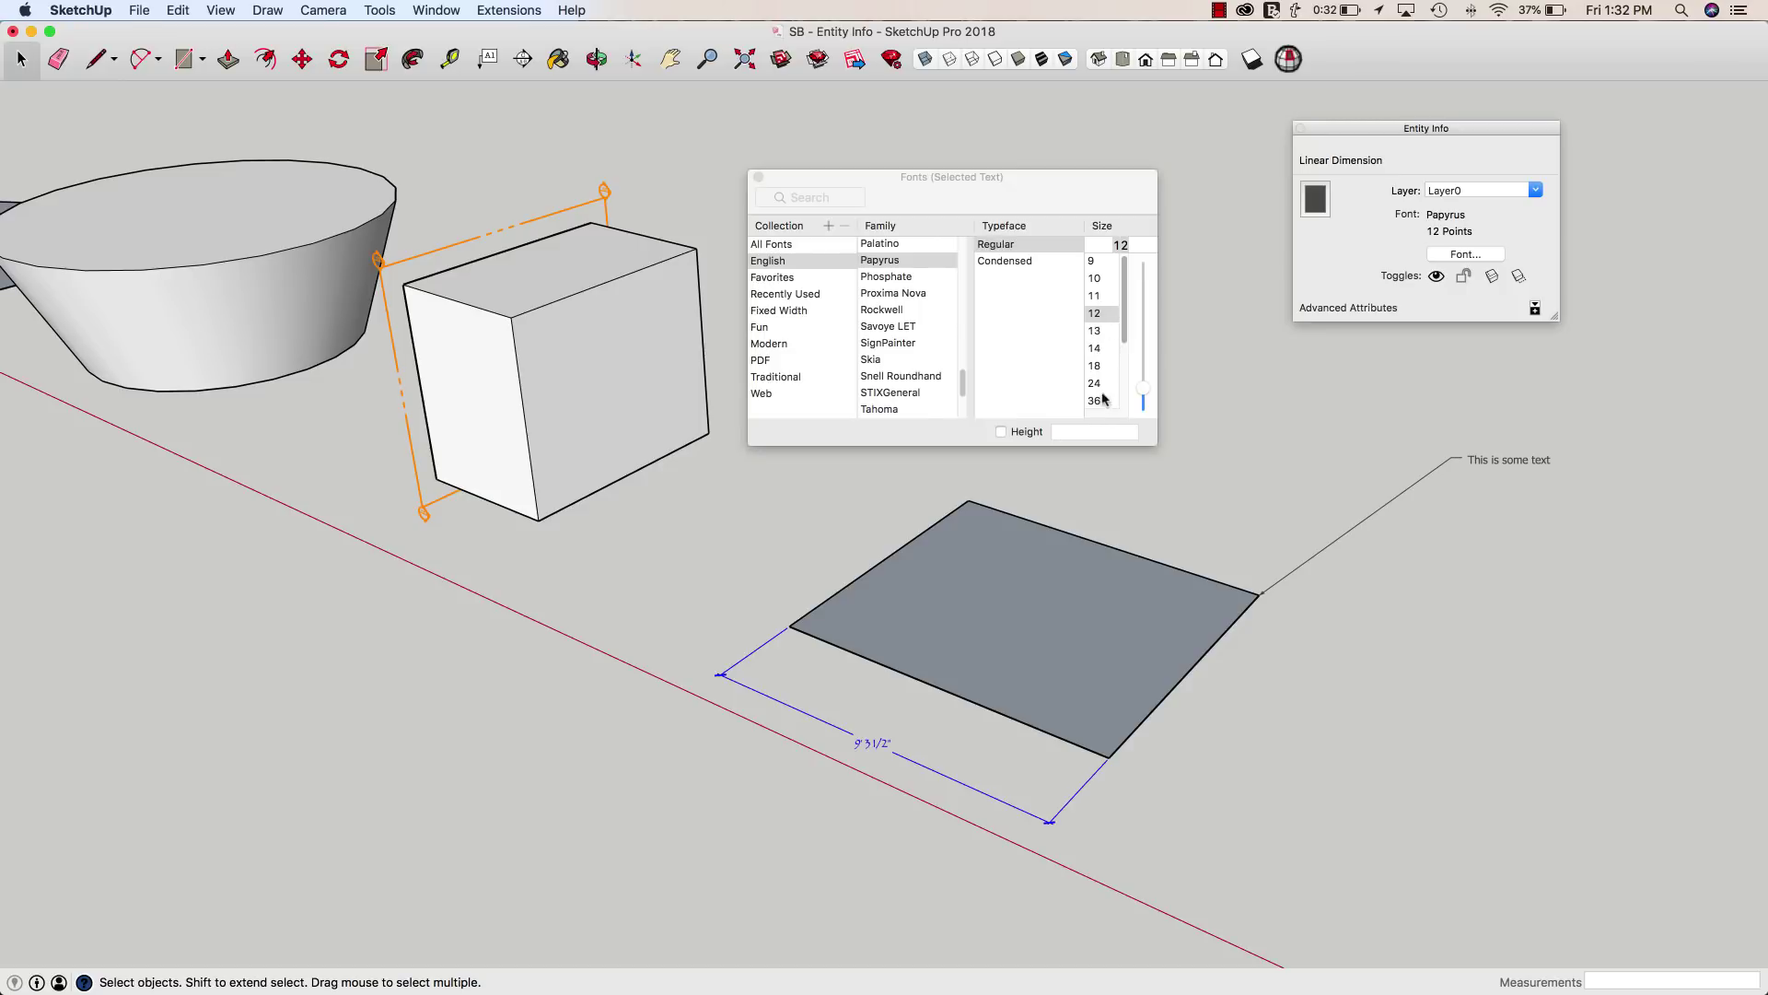
left_click(1095, 365)
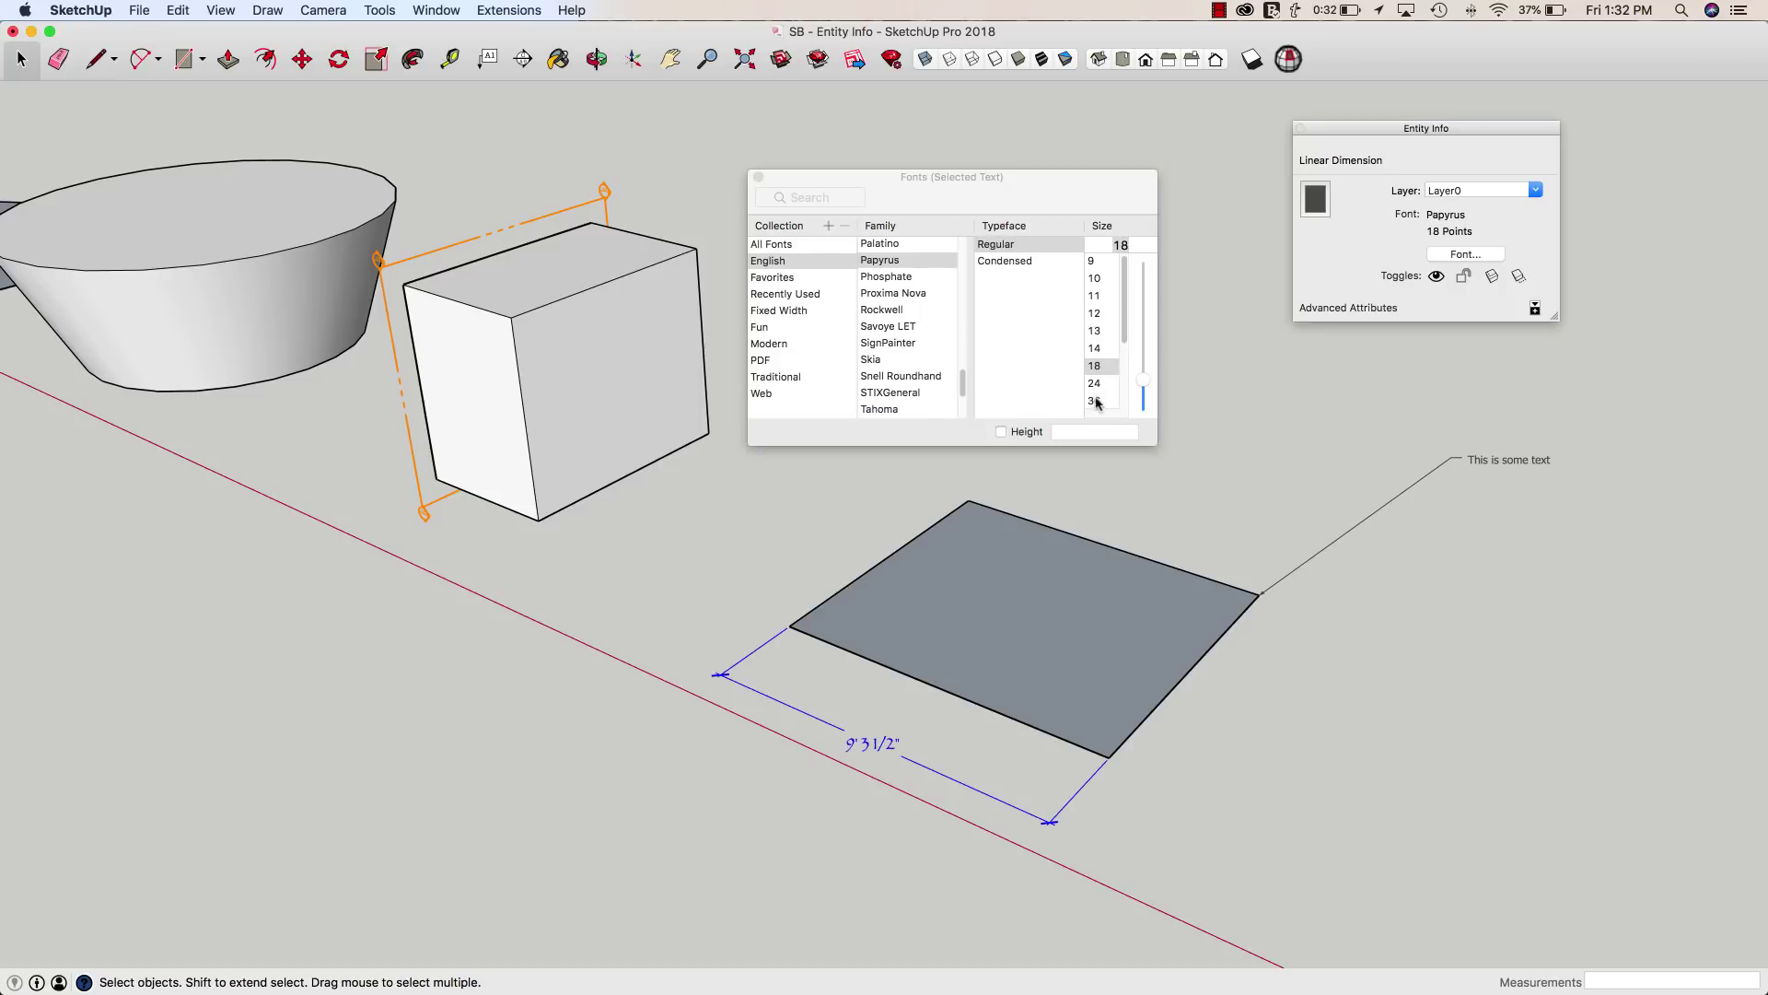
left_click(1095, 400)
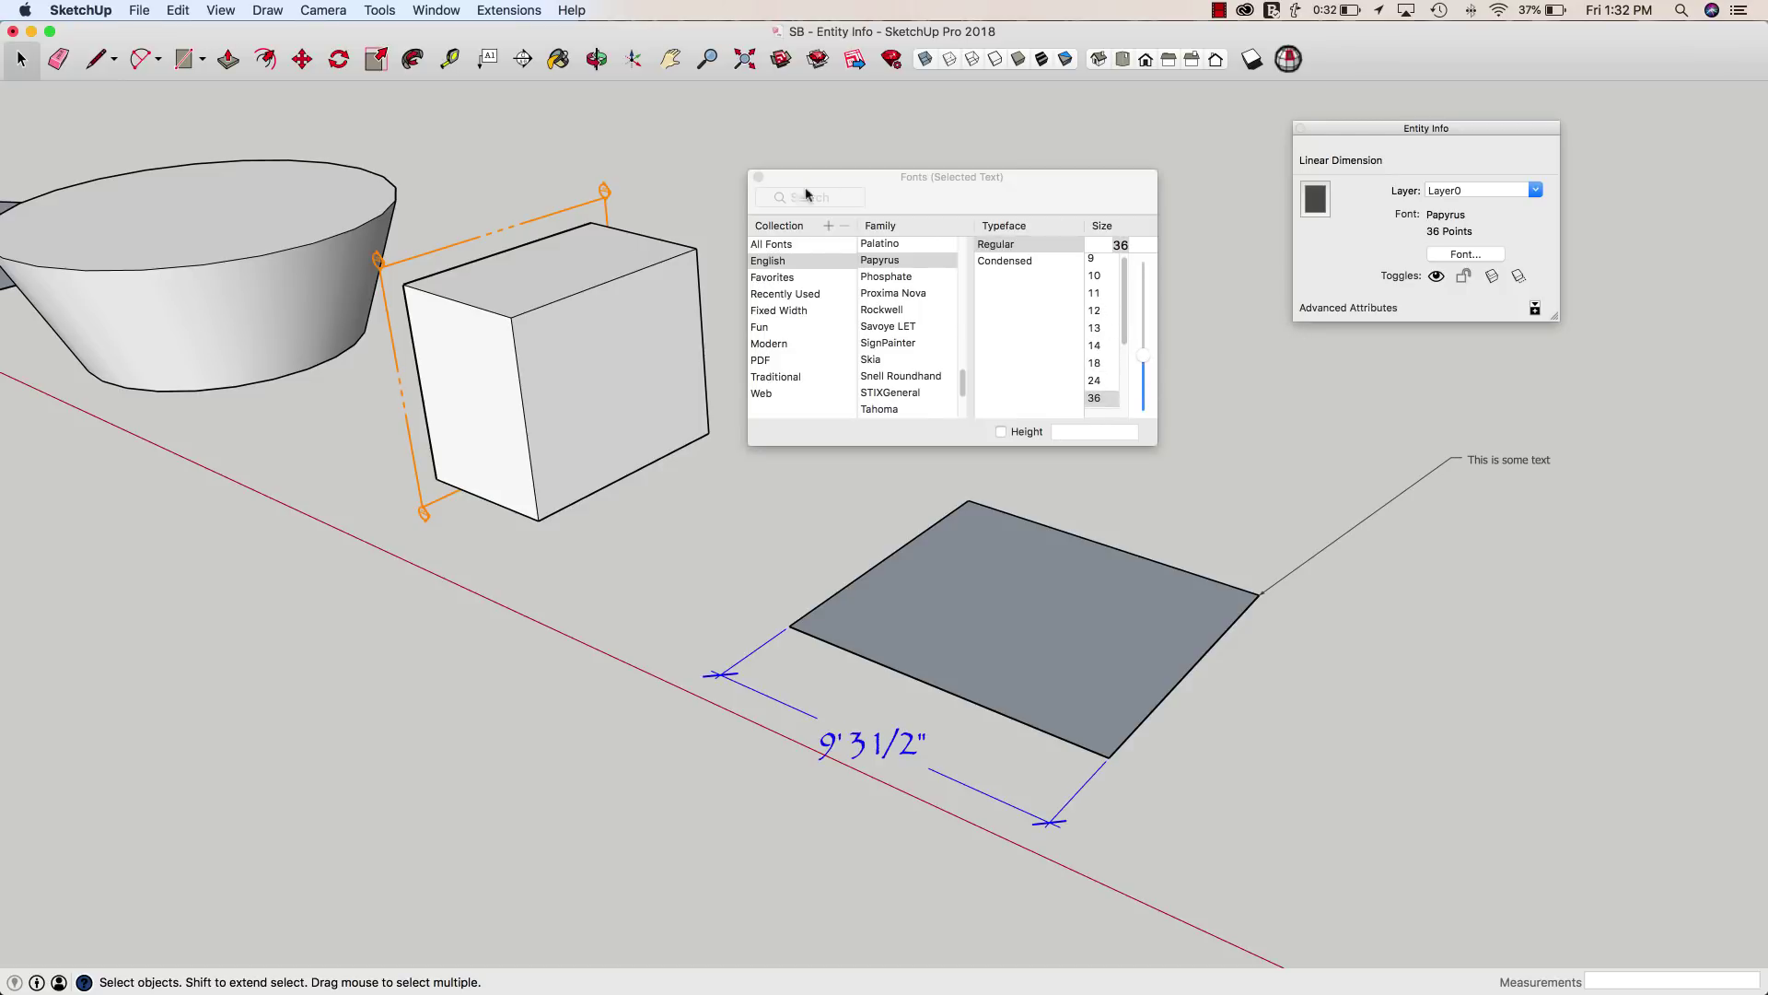
left_click(758, 177)
Step: Deselect the dimension and orbit to see the whole model and origin
left_click(1068, 233)
scroll(1096, 249, "down", 10)
middle_click_drag(1307, 256, 1134, 363)
scroll(1141, 411, "up", 4)
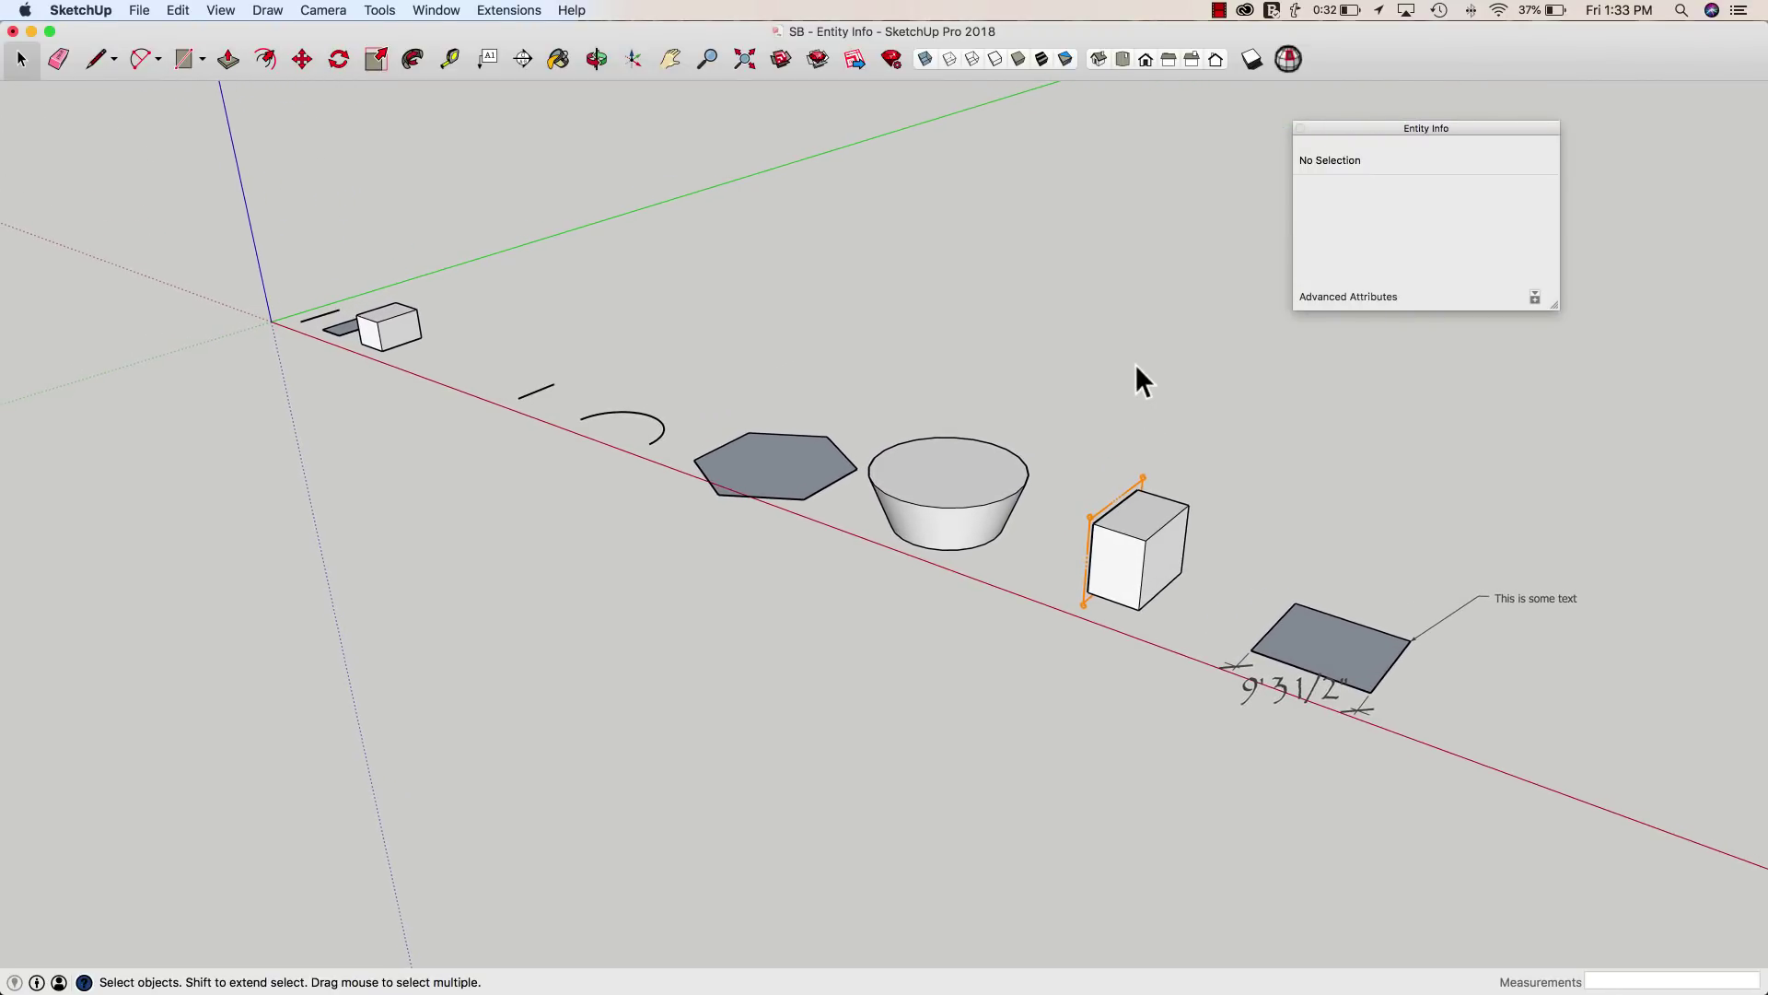